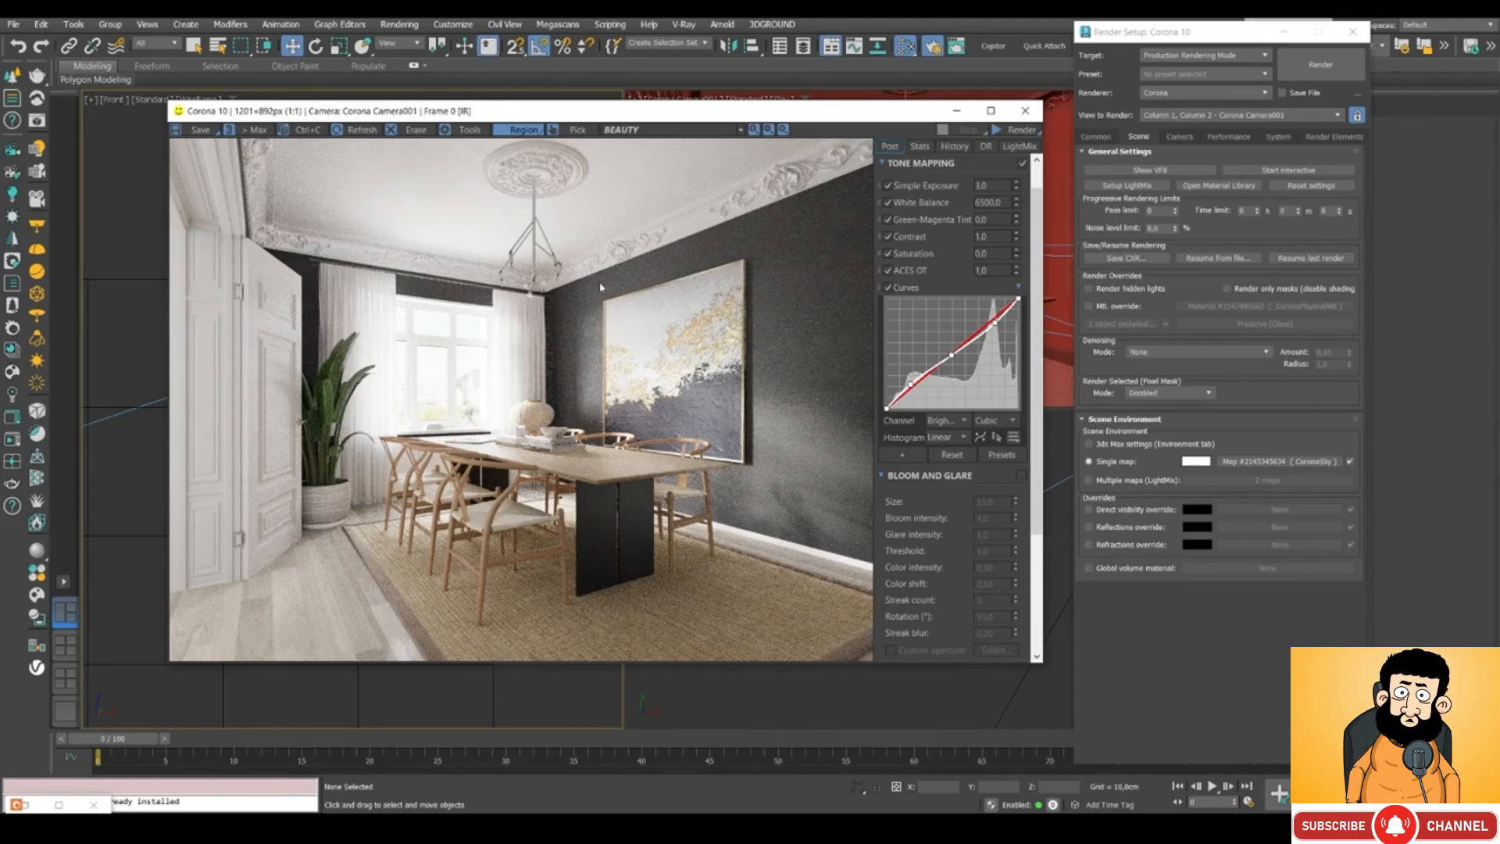
Generate the Corona Interactive LightMix setup with layers separated by Instanced Lights and included in denoising.
drag(629, 116, 648, 117)
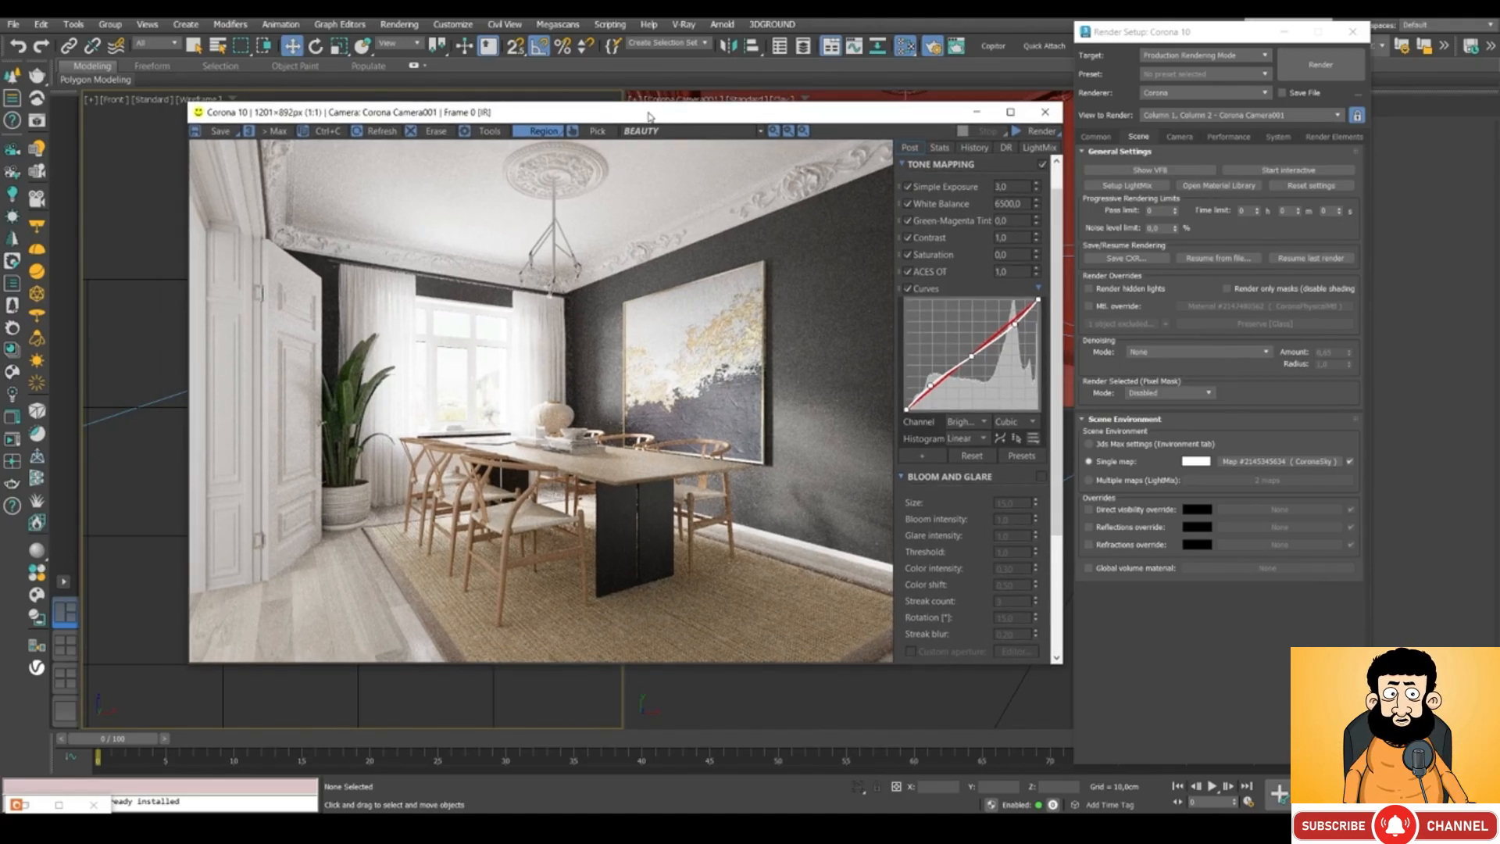
click(1141, 138)
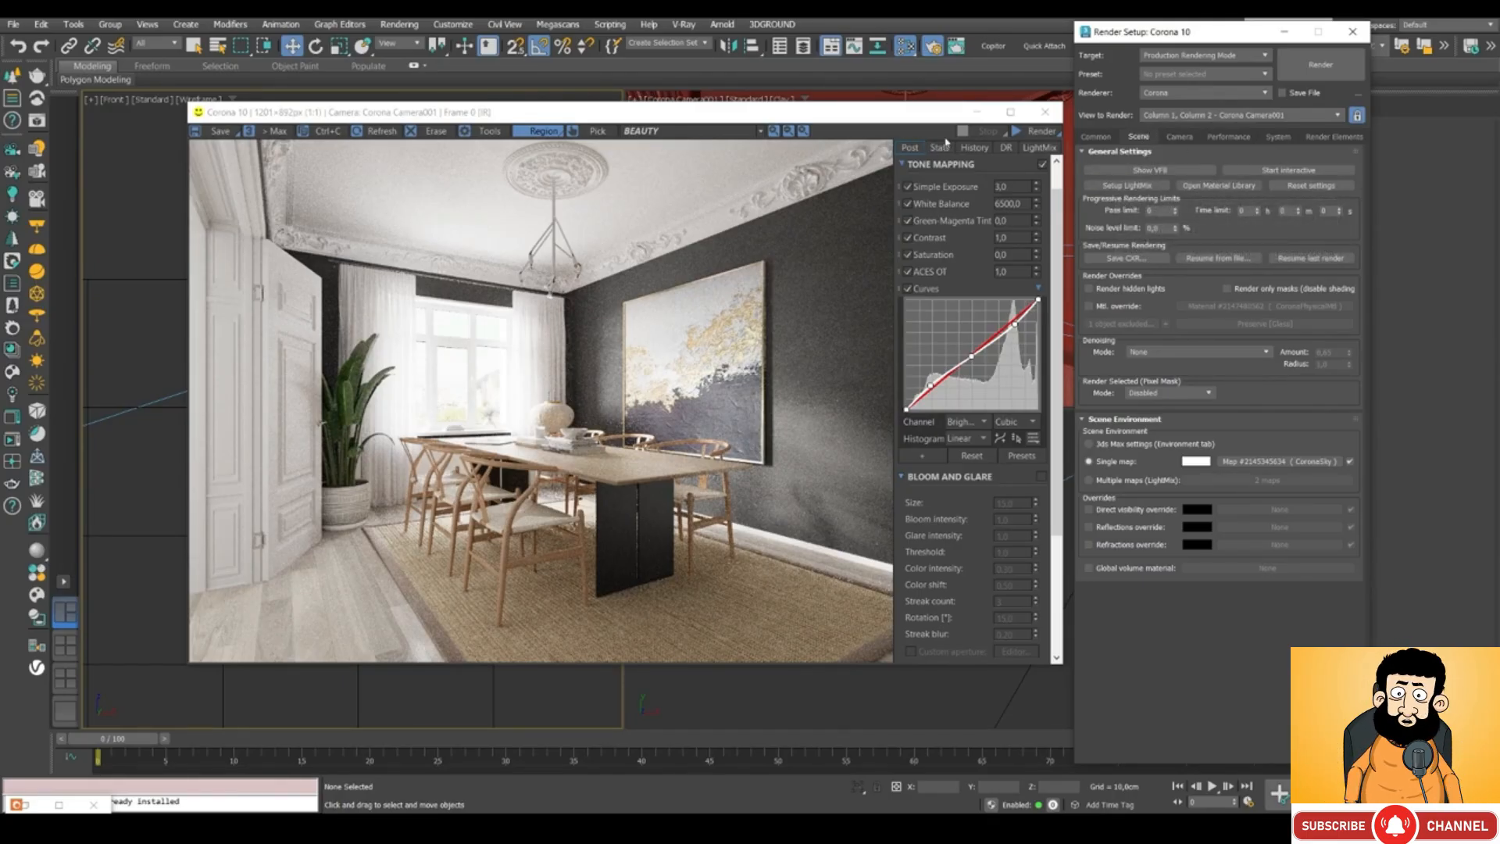
click(1121, 188)
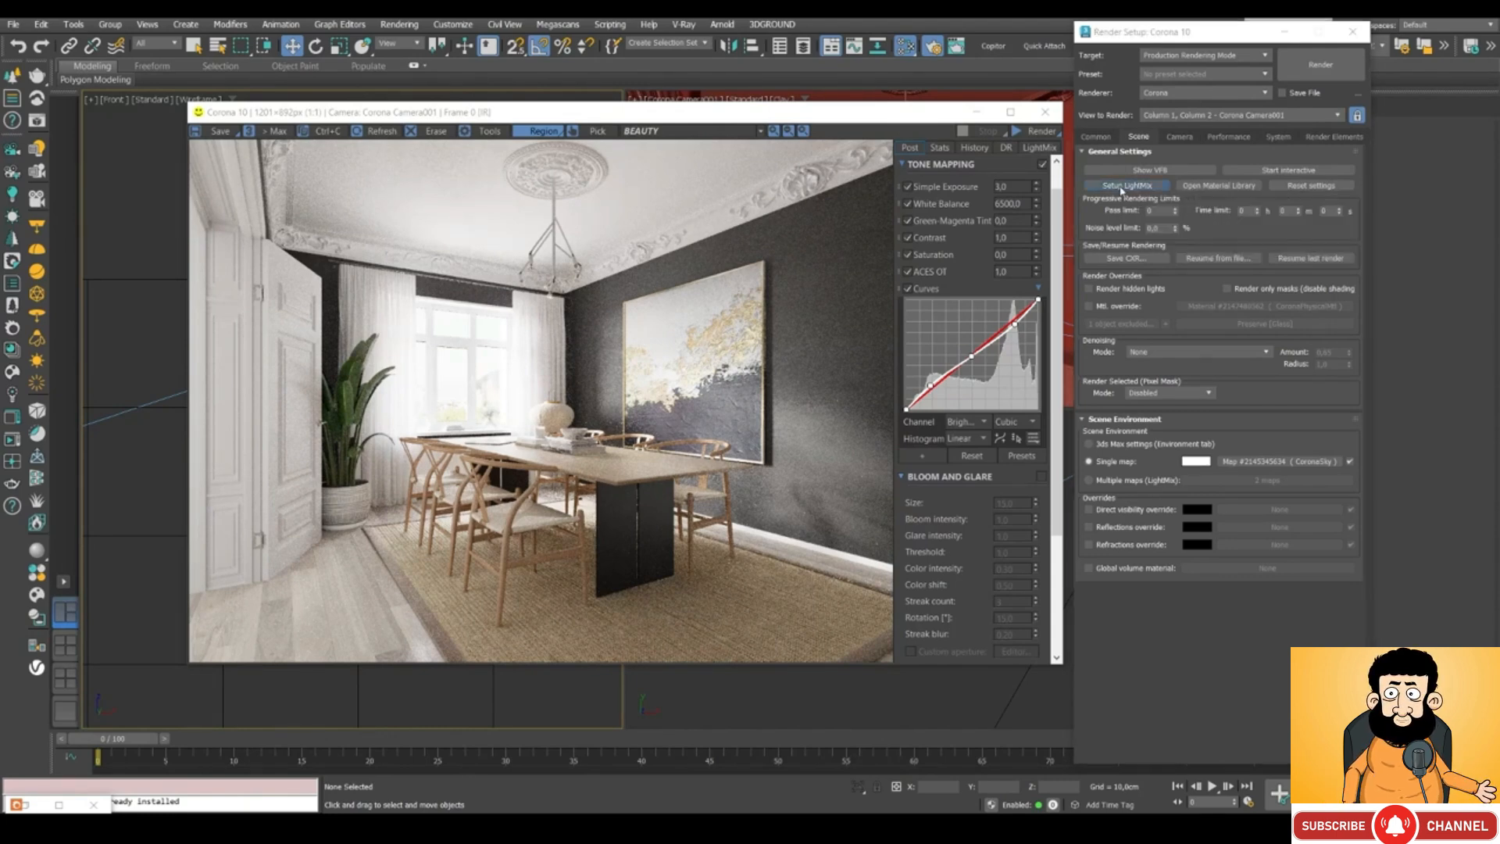
drag(1095, 127, 973, 210)
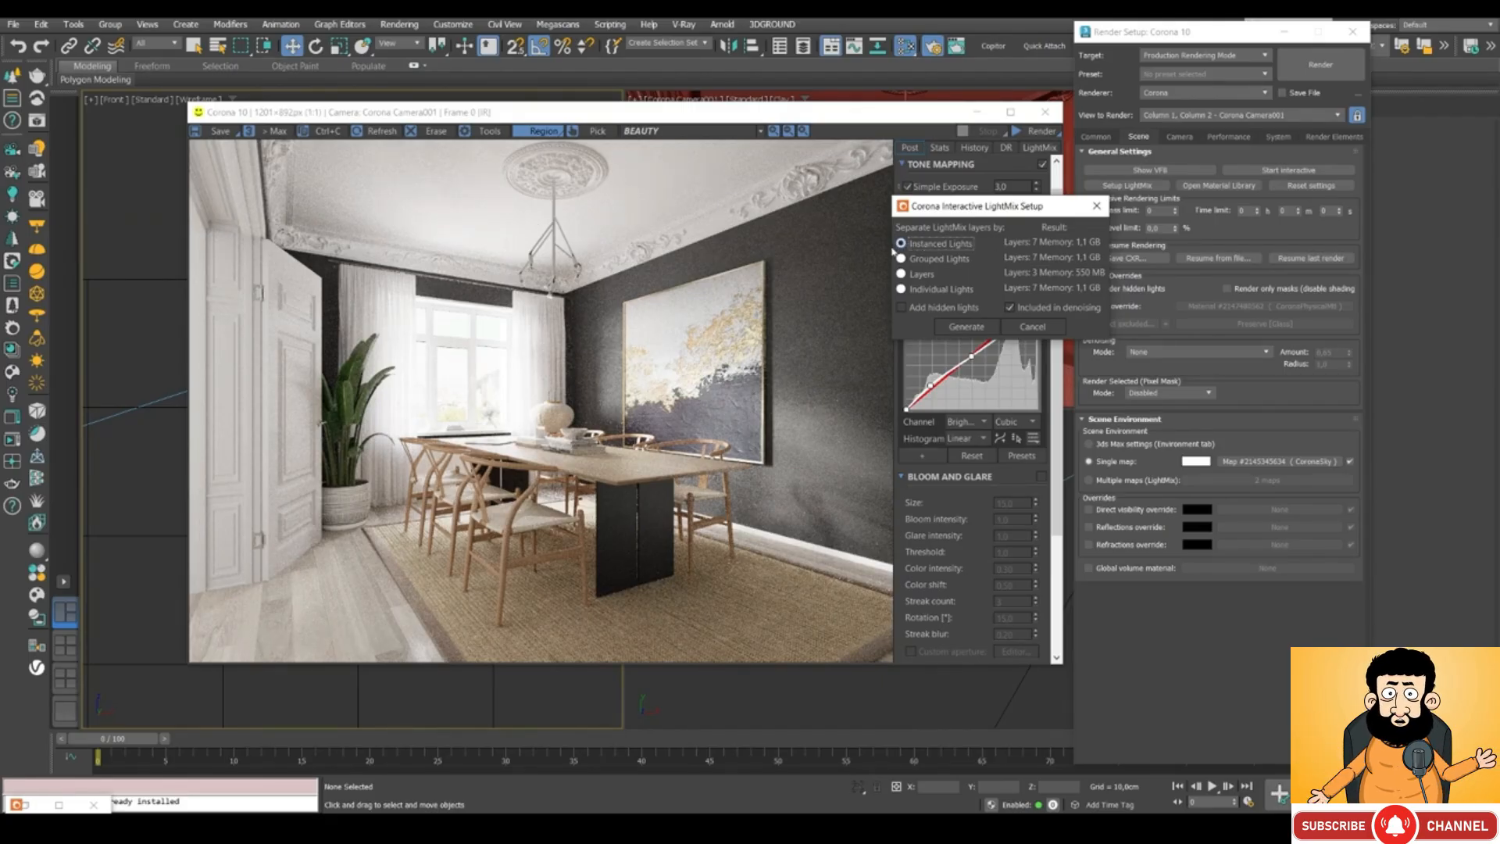
click(968, 327)
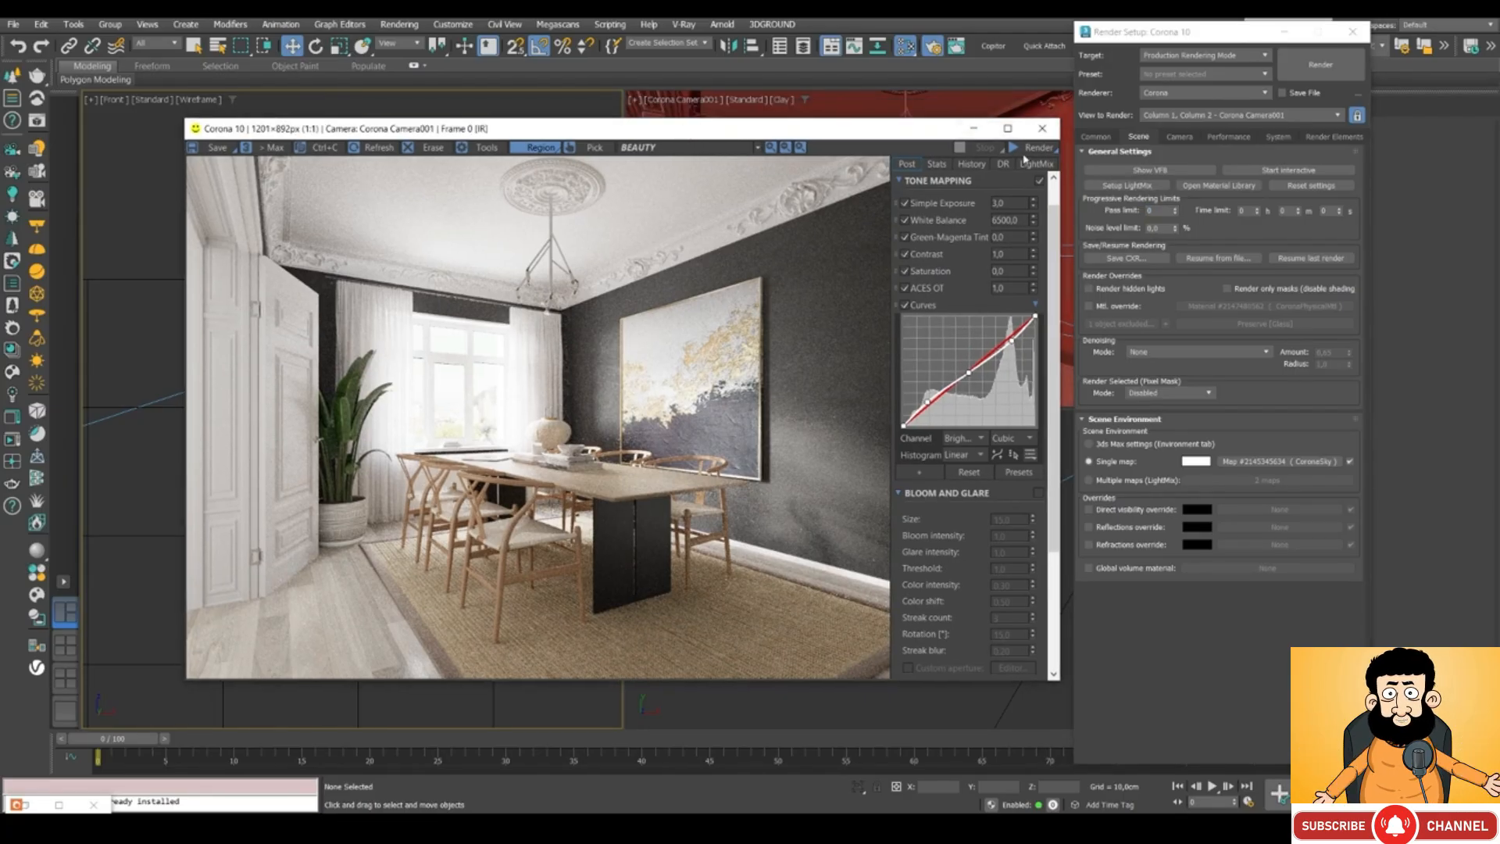
Start rendering the camera view in the frame buffer and display the LightMix layer controls.
click(1030, 148)
click(1034, 164)
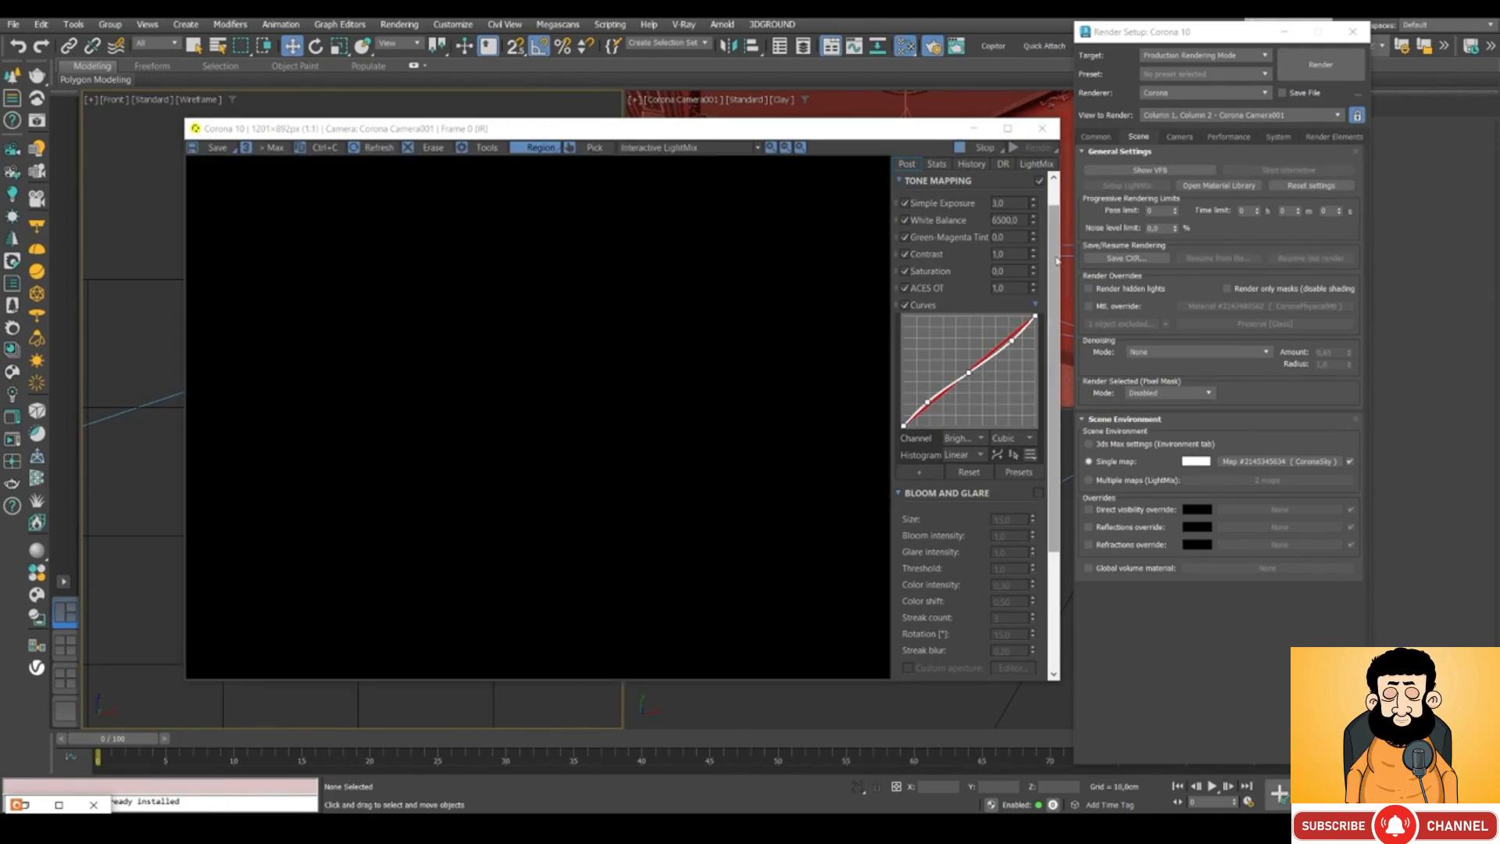
drag(1055, 257, 1060, 201)
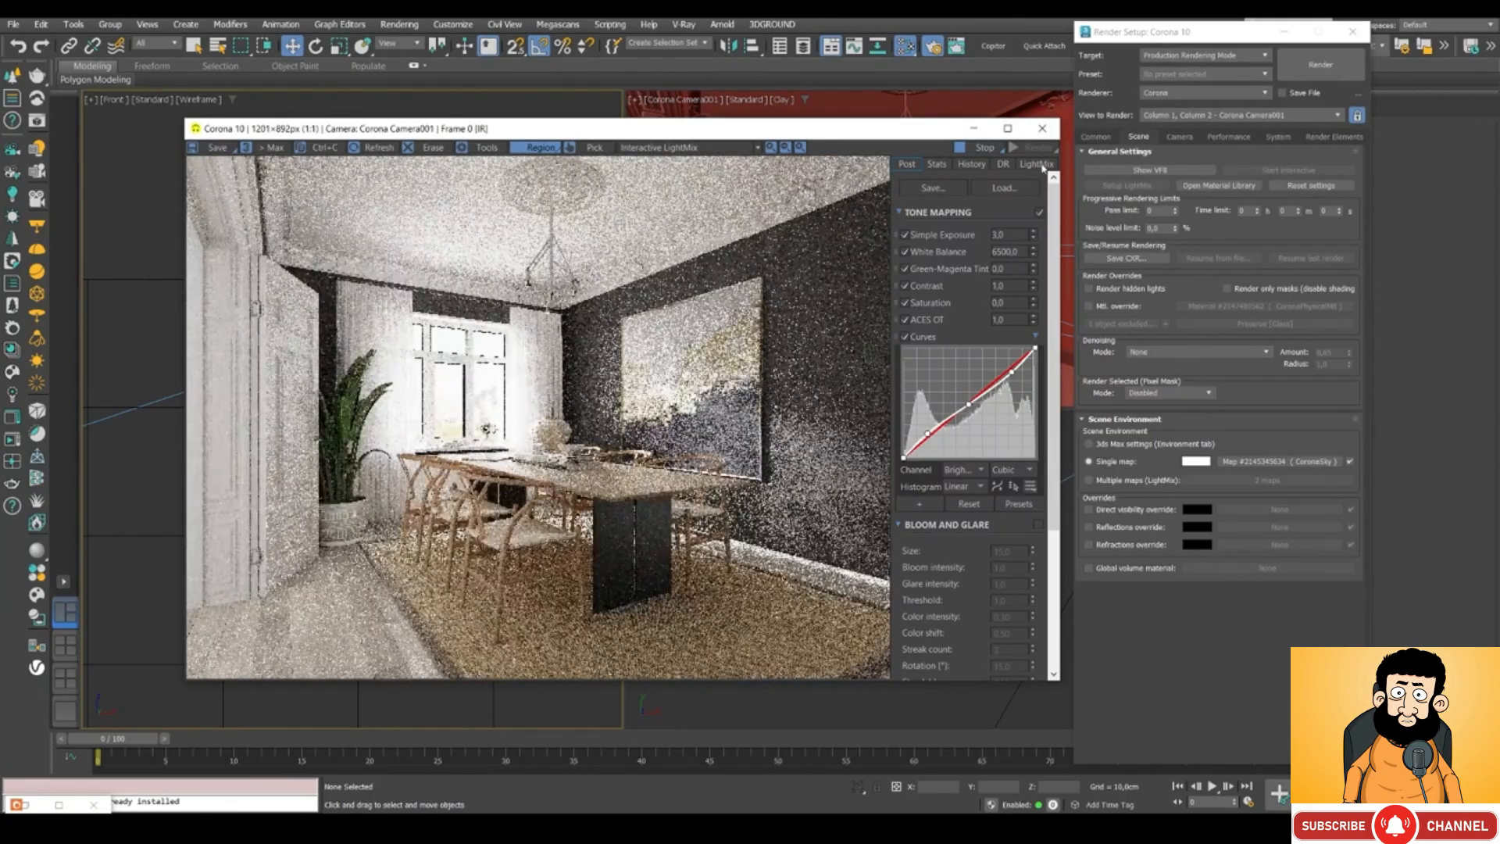
click(1039, 165)
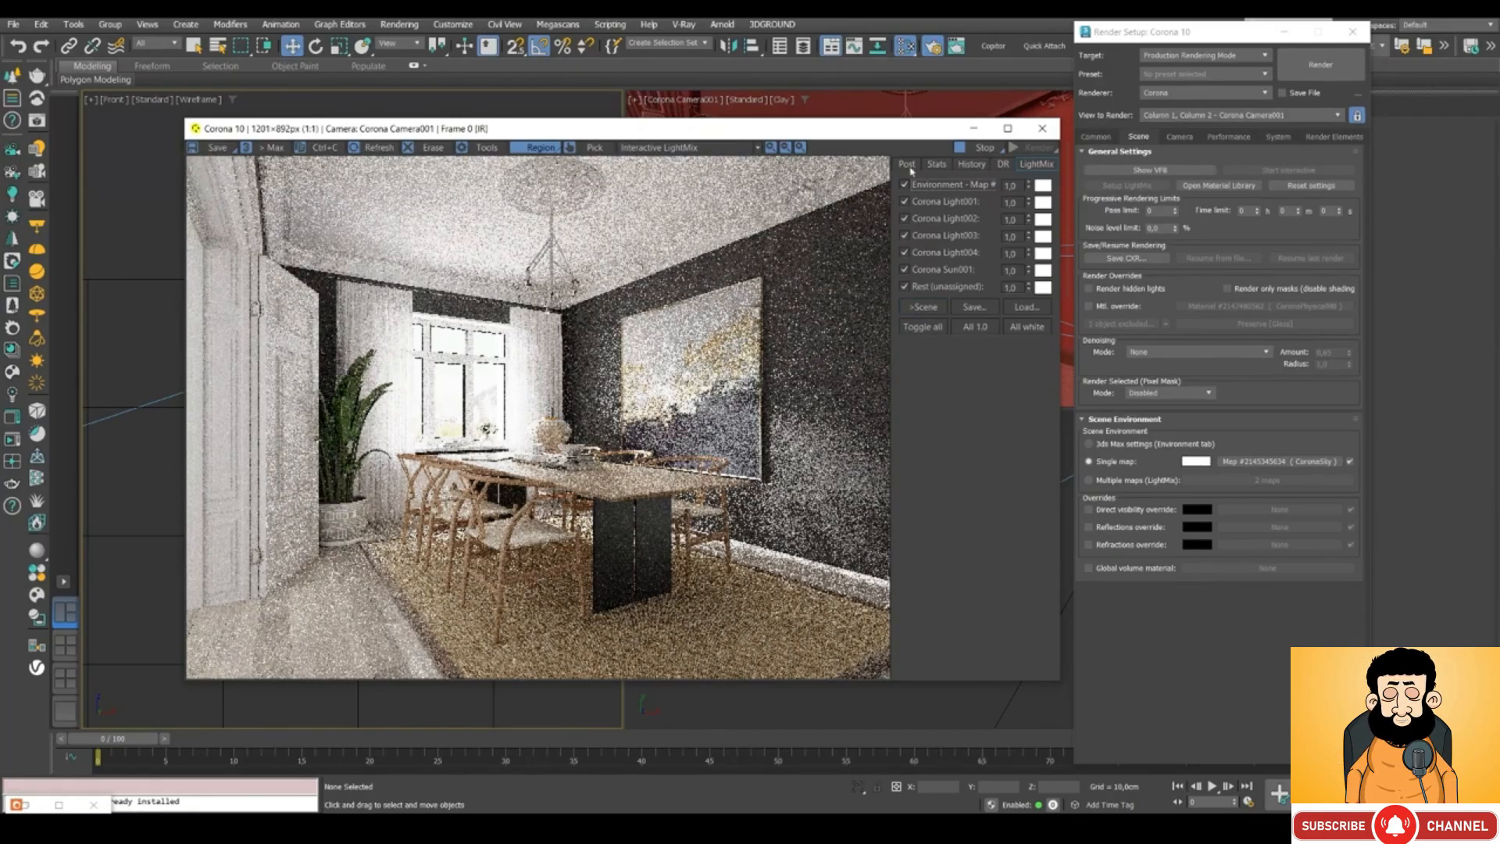
drag(713, 138, 768, 162)
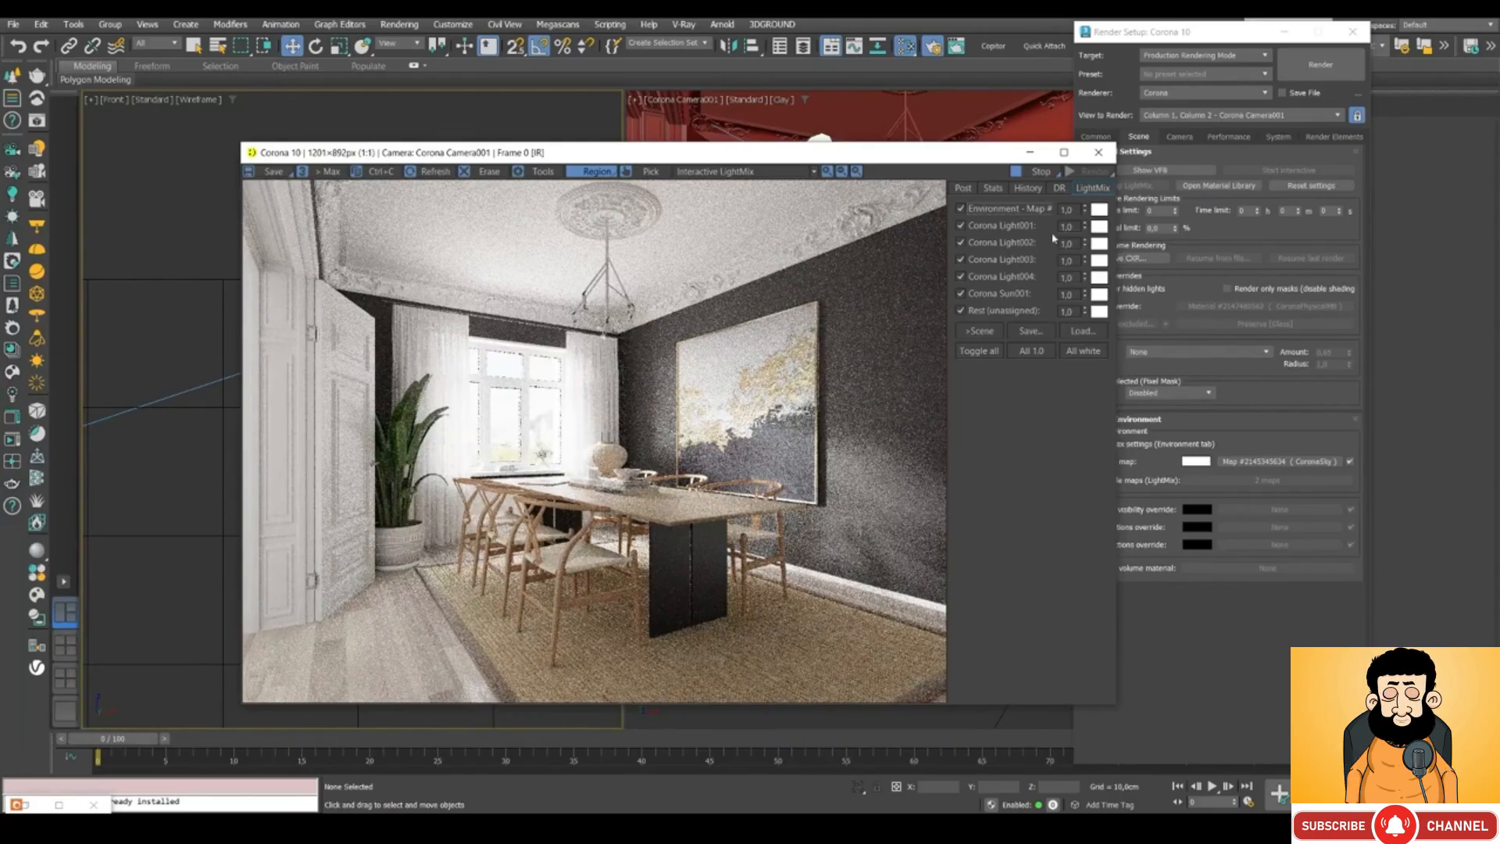
Raise the Environment layer's LightMix intensity to 3 and lower the Simple Exposure to 1,506.
double_click(1066, 209)
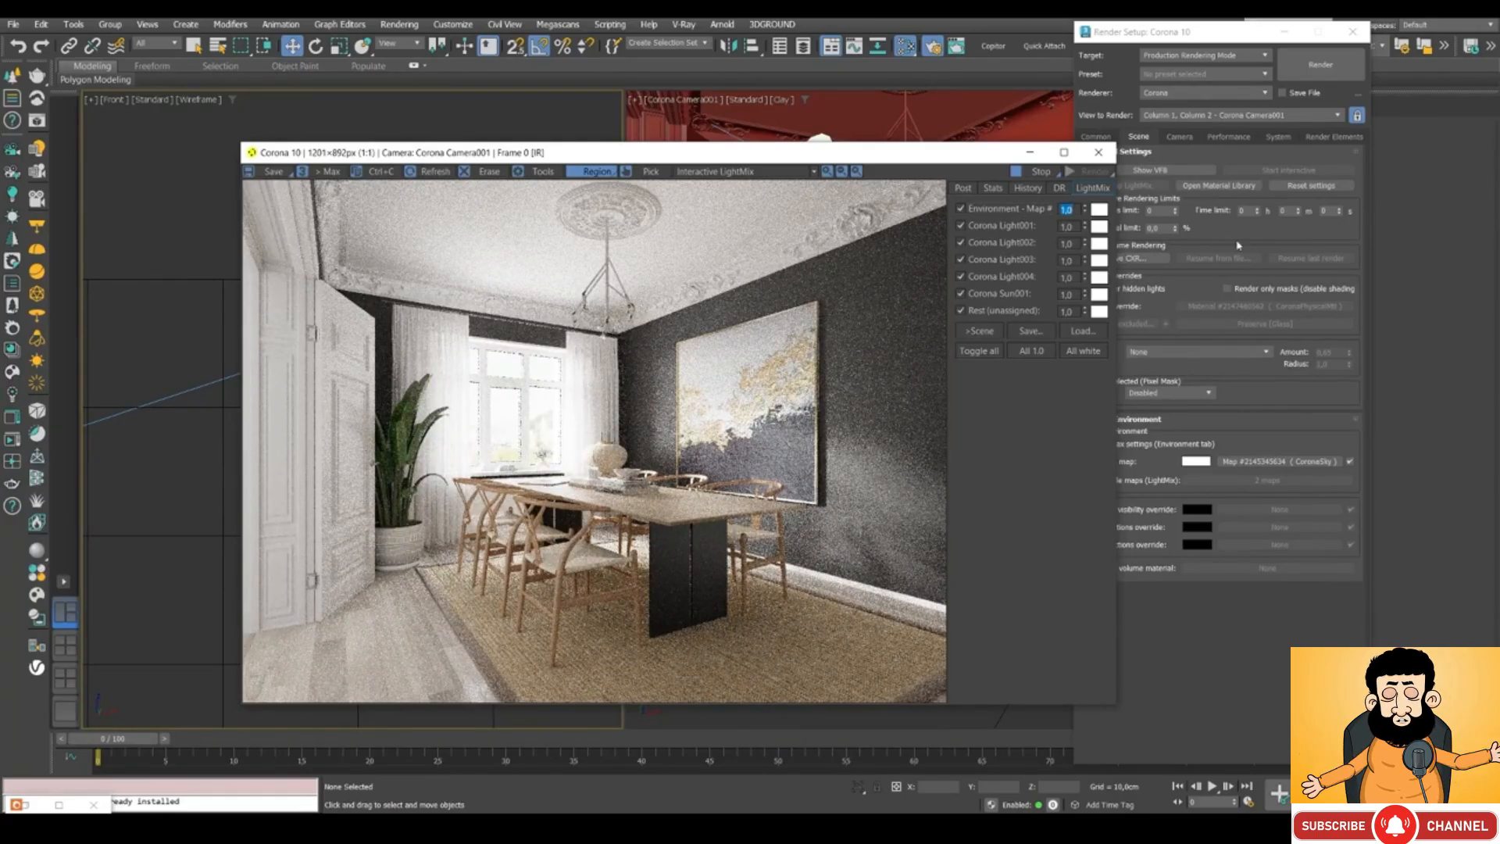
text(3)
key(Return)
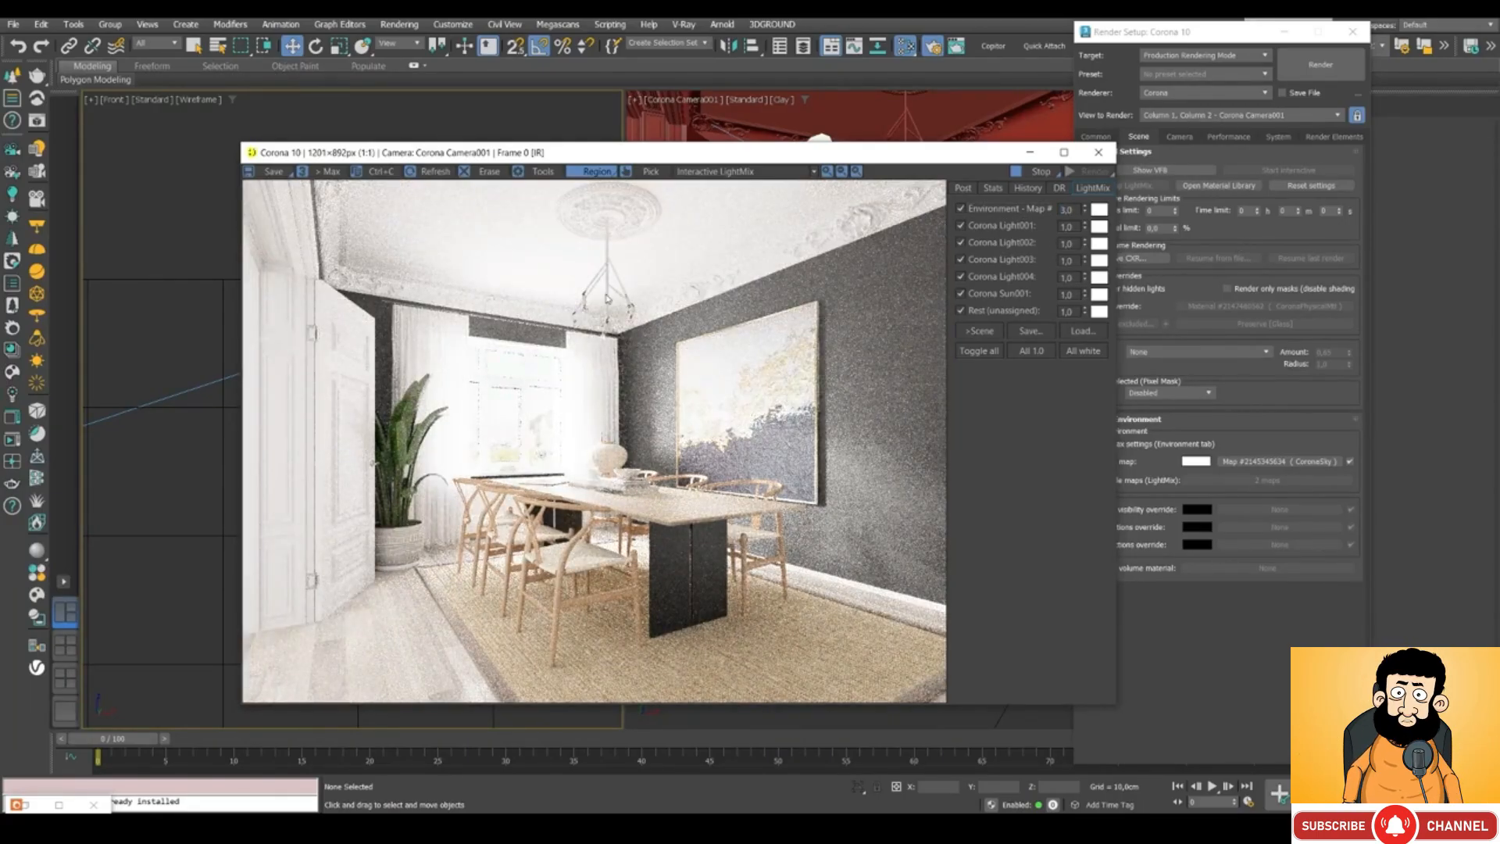
click(963, 187)
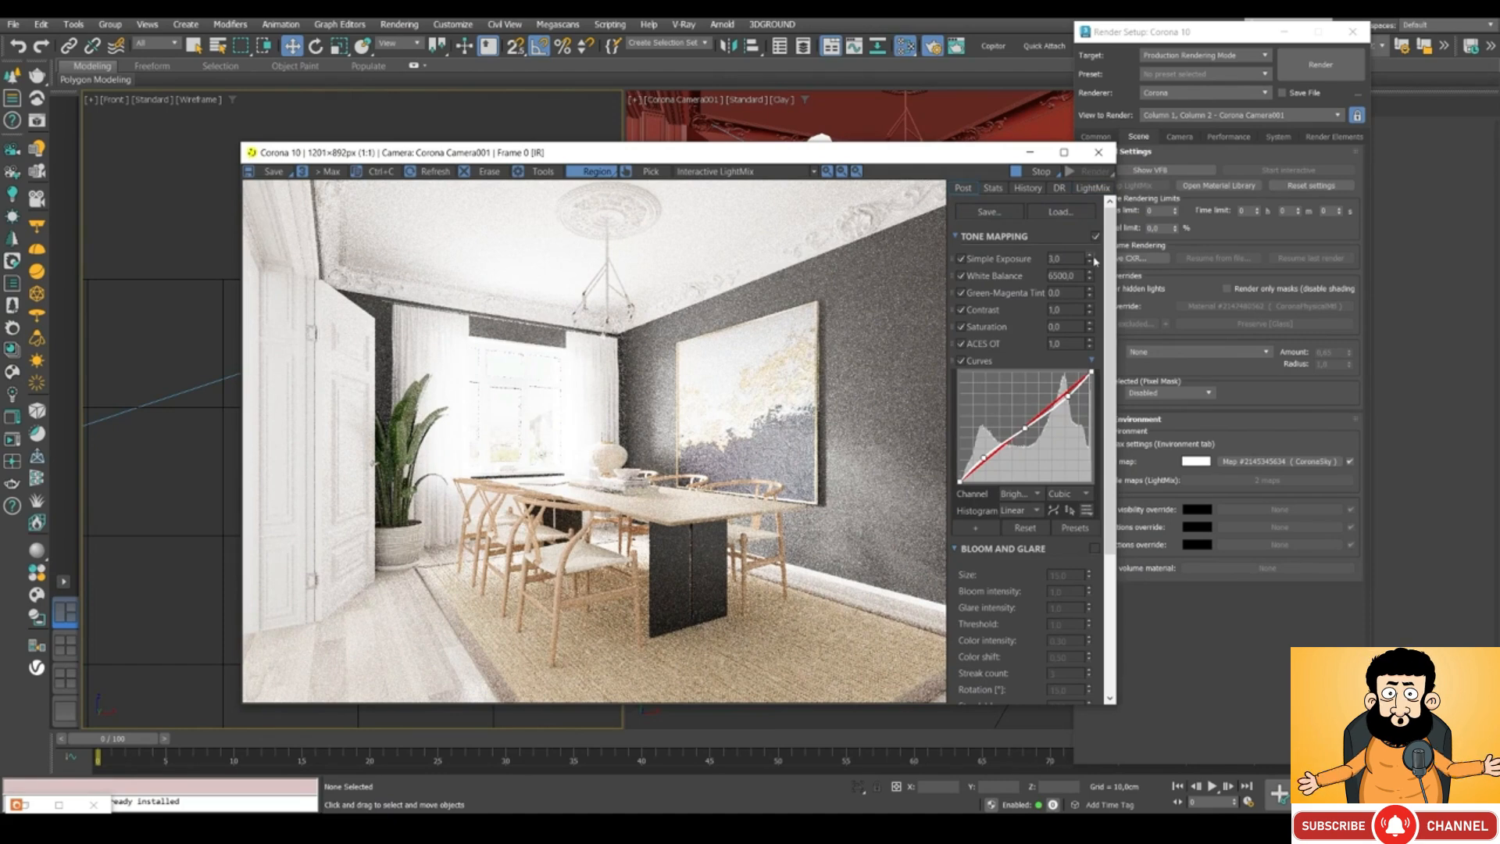
drag(1091, 260, 1088, 353)
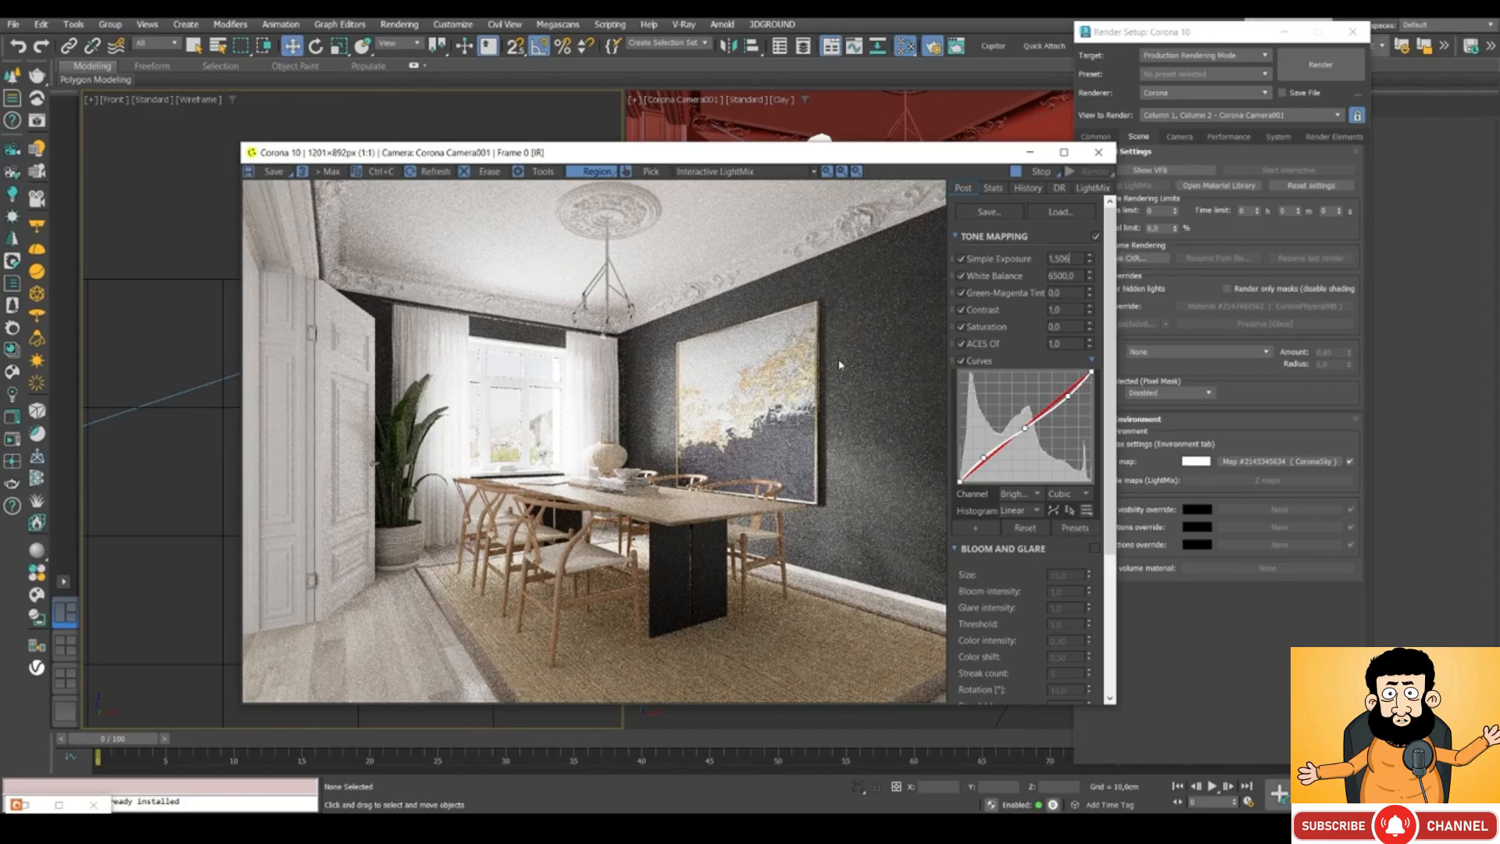
Set the Environment layer's LightMix intensity to 1, then try a Simple Exposure of 3 and settle on 2,5.
click(1092, 188)
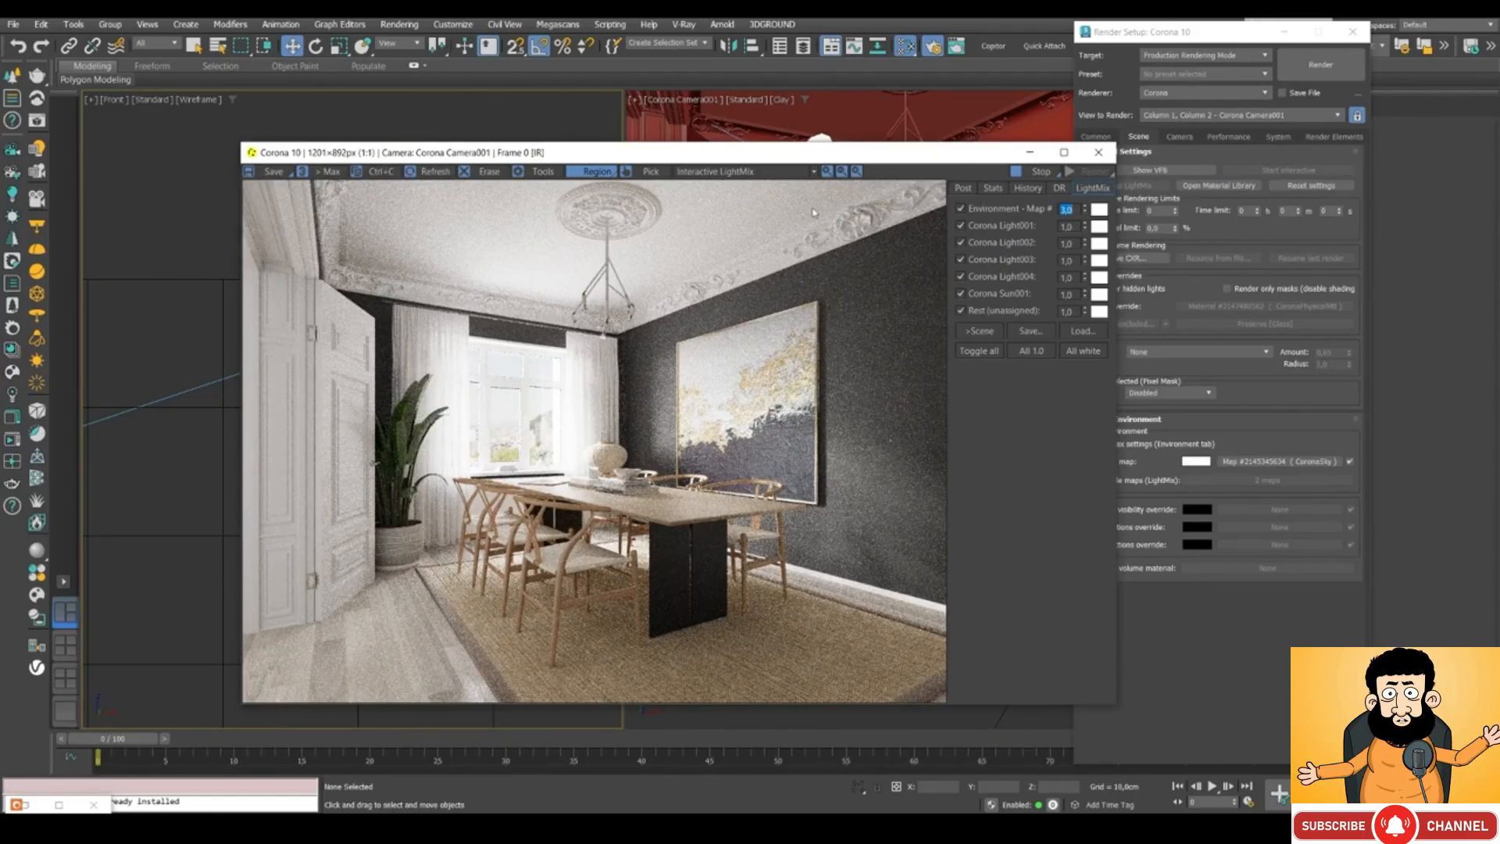
text(1)
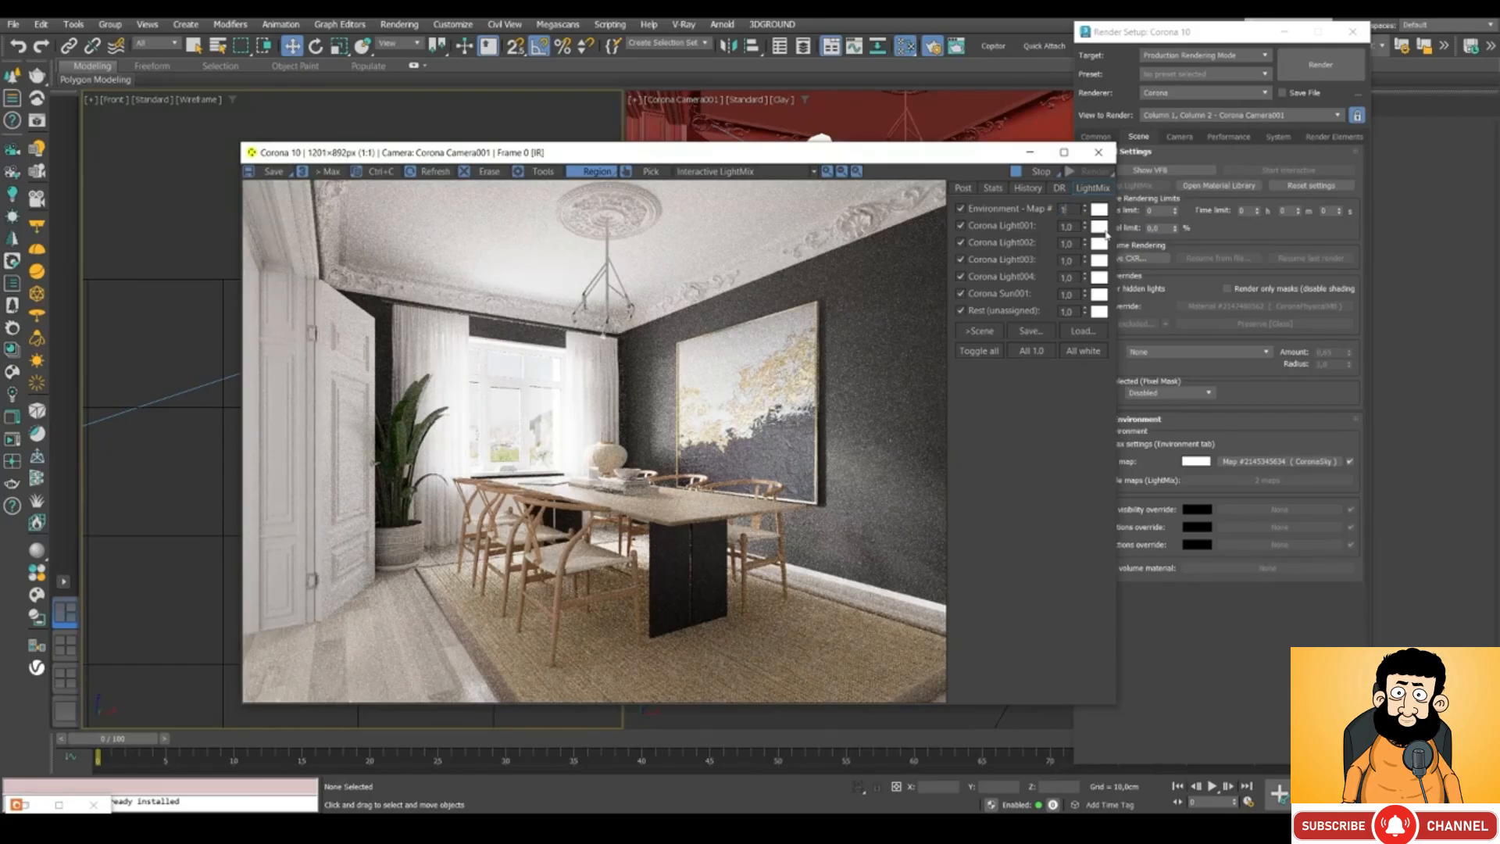
key(Return)
click(963, 189)
double_click(1078, 259)
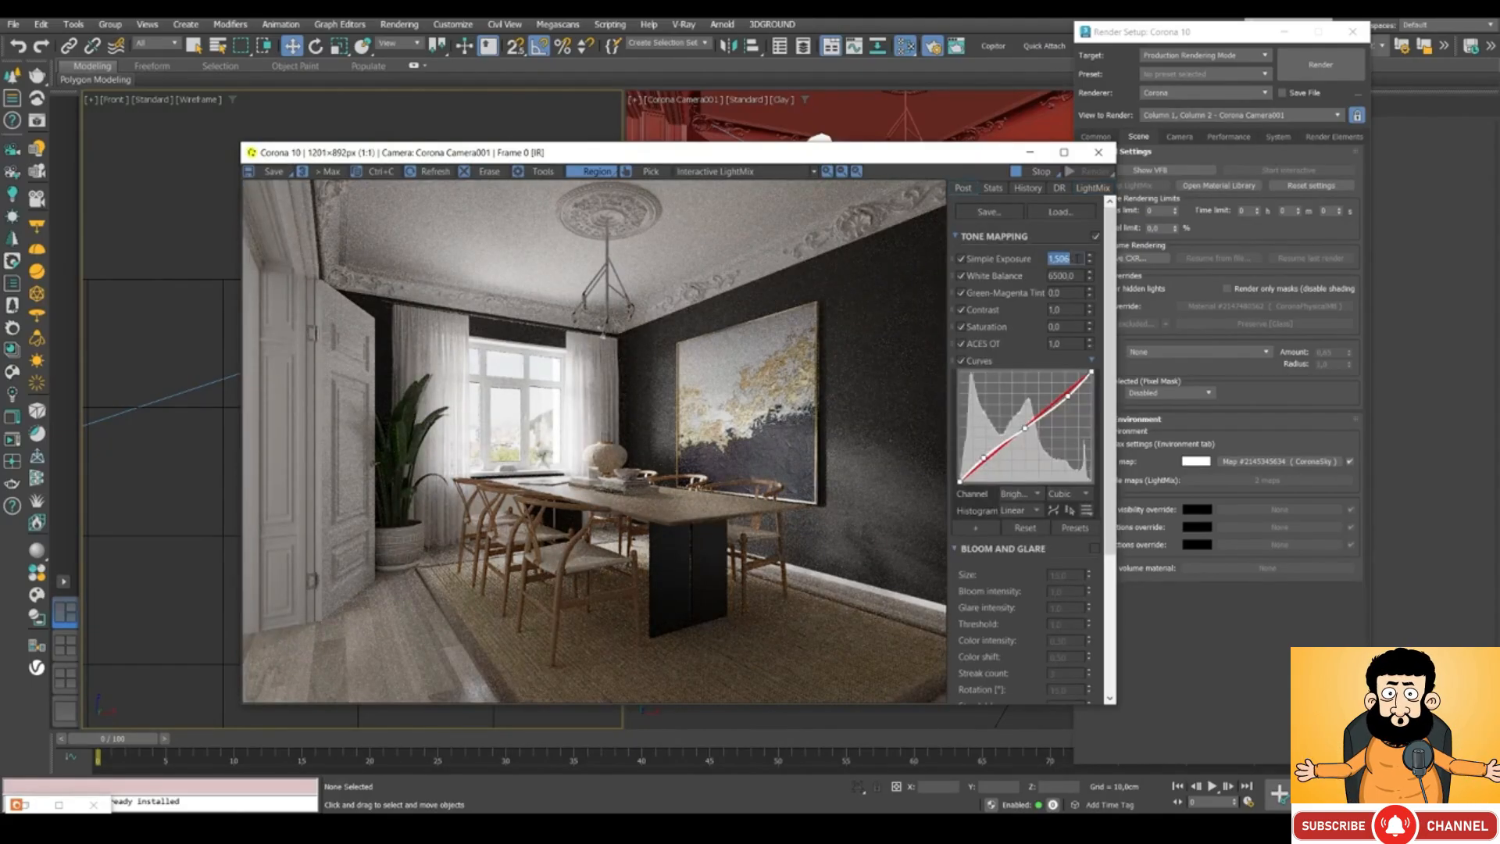
text(3)
key(Return)
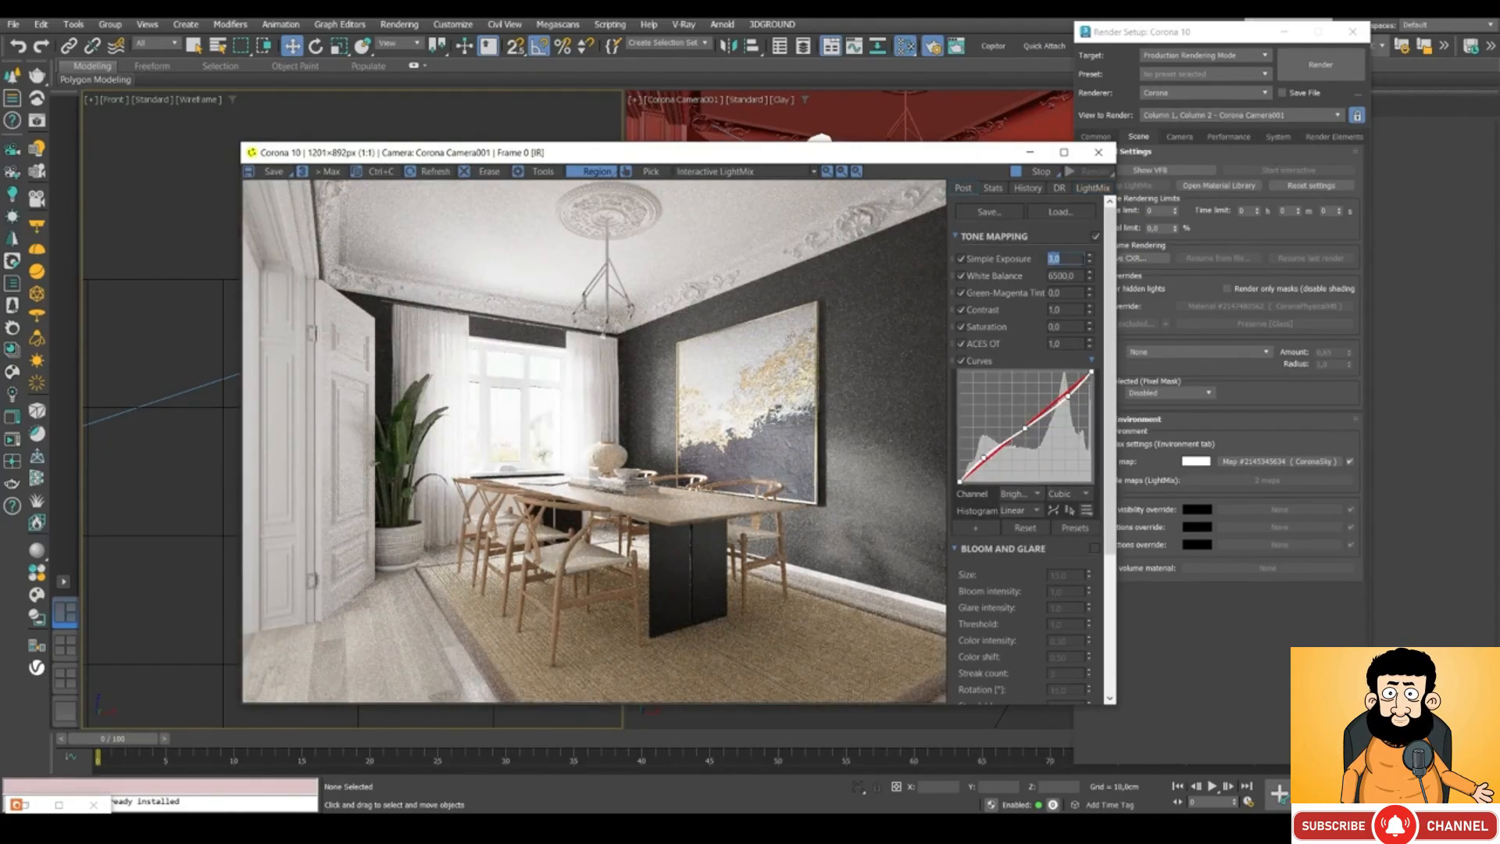
text(2,5)
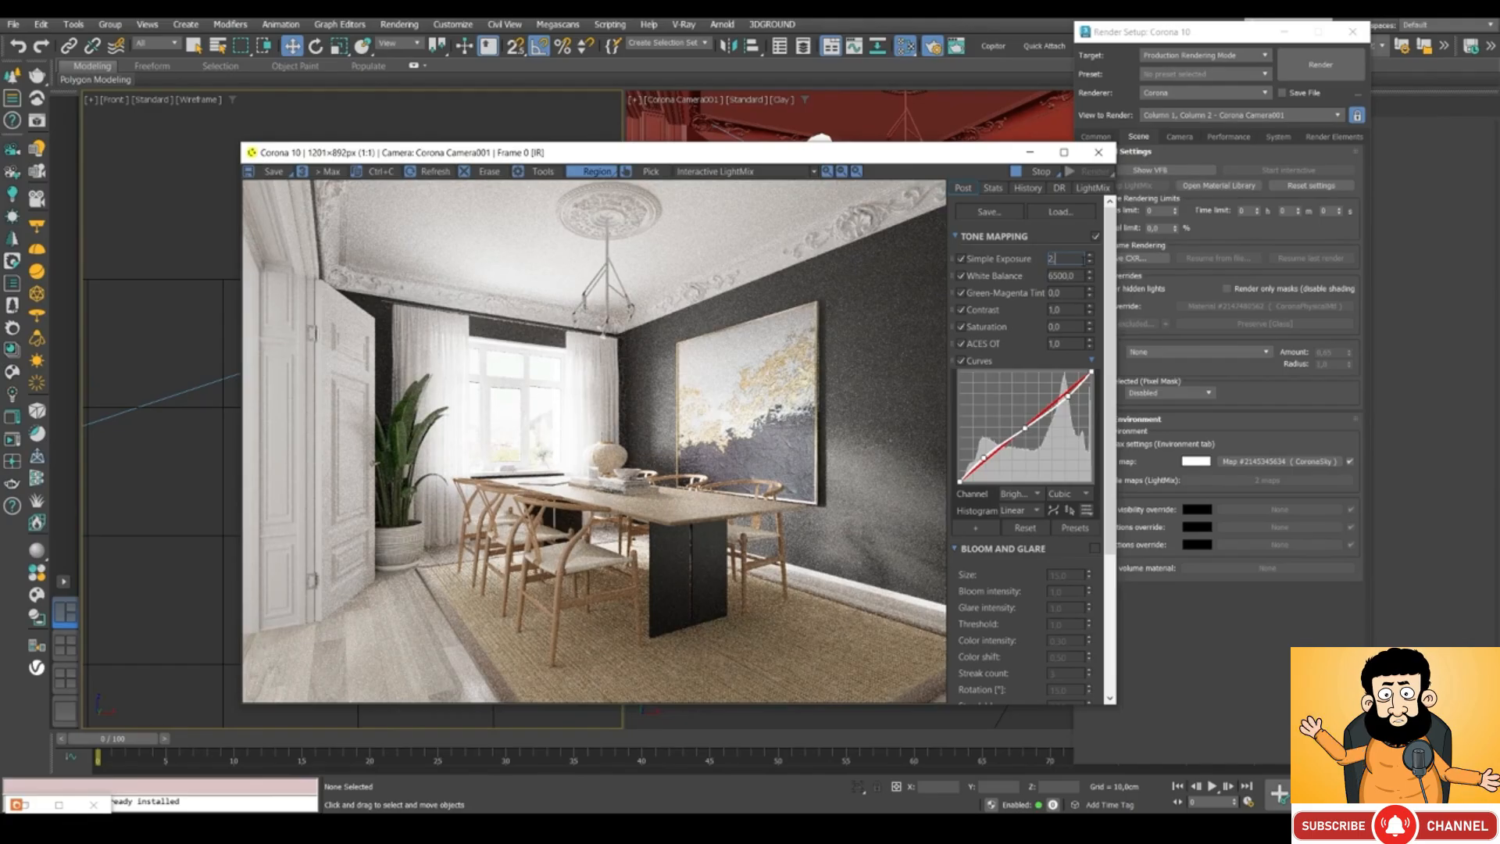
key(Return)
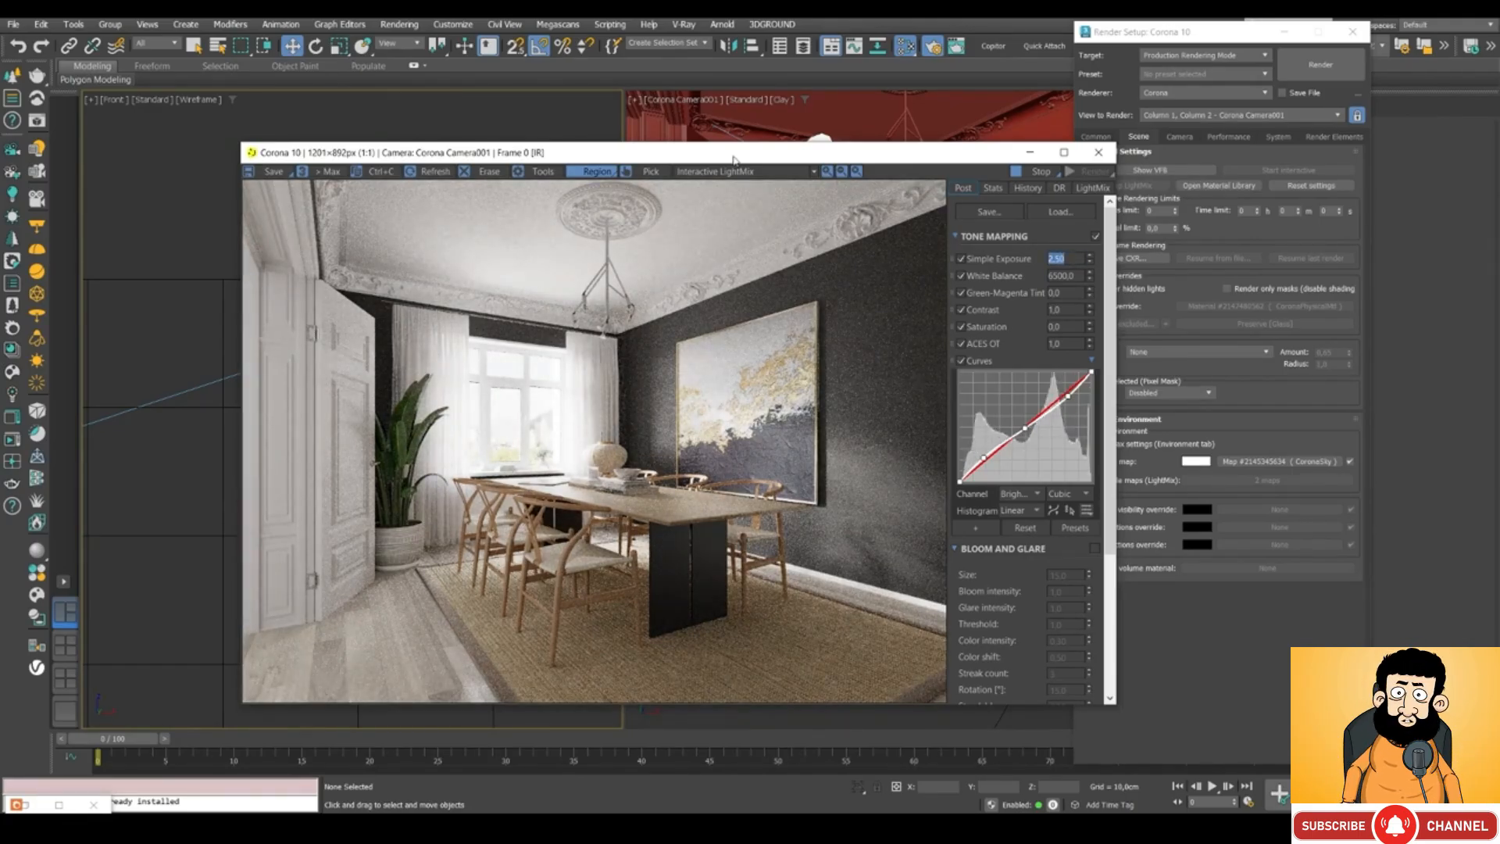
Switch off the Environment, Corona Light001 to Light004 and Corona Sun001 layers in LightMix, leaving only Rest (unassigned) enabled.
click(1093, 188)
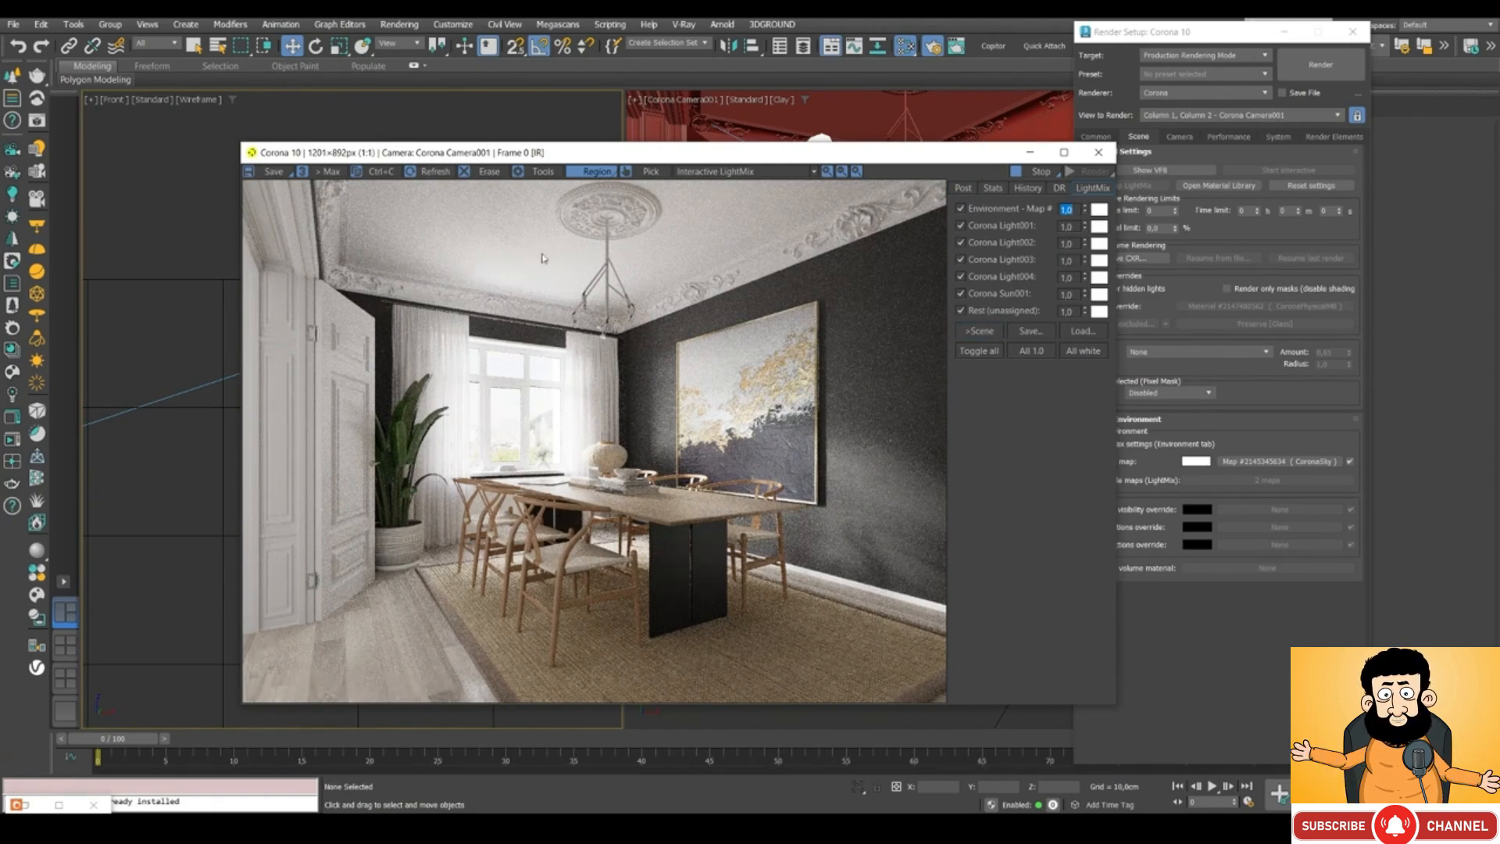
drag(436, 152, 493, 149)
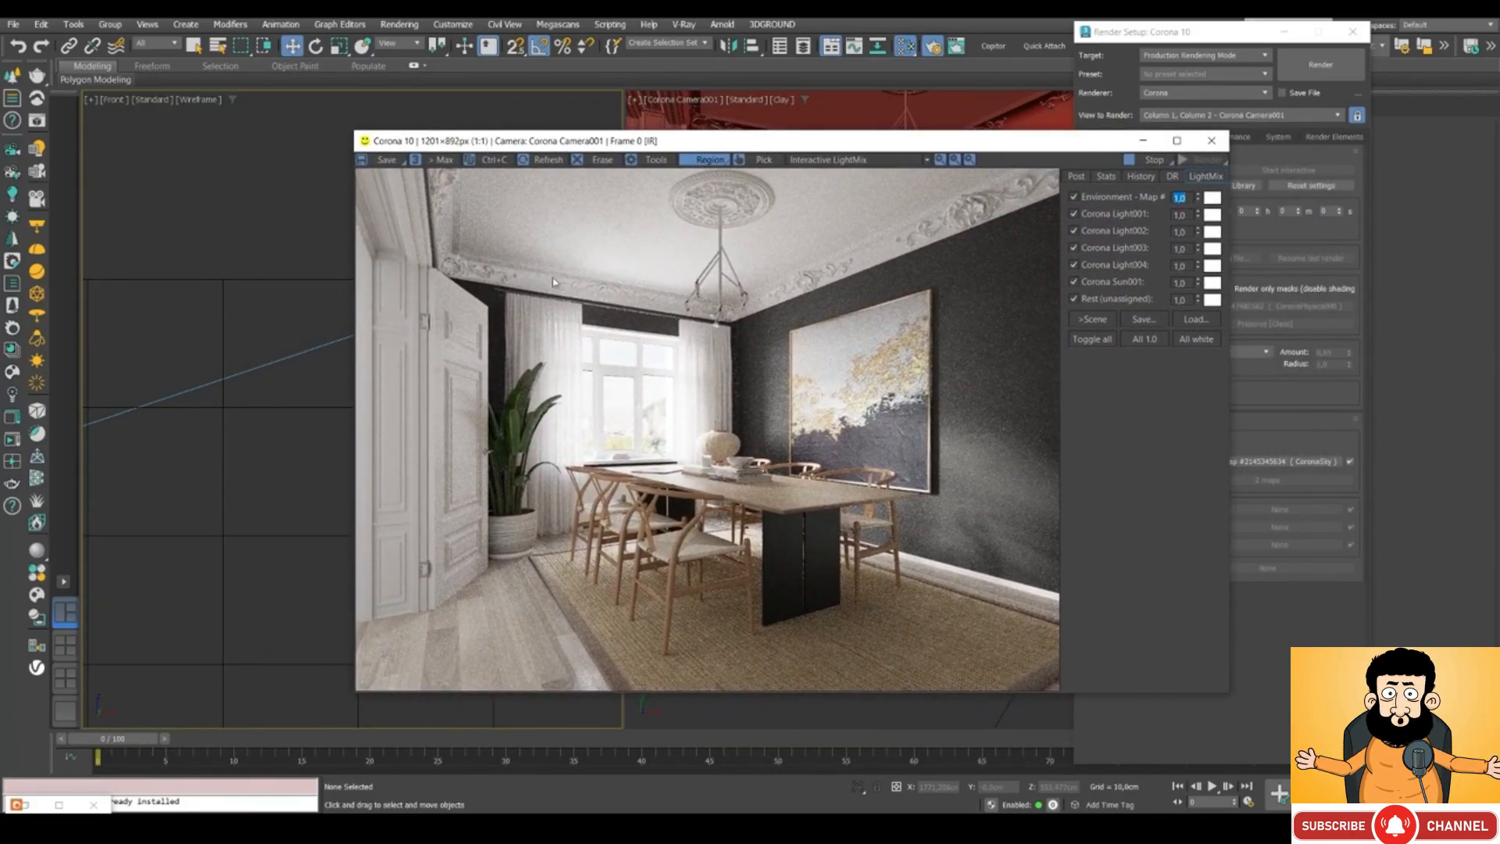
click(1074, 197)
click(1074, 214)
click(1074, 231)
click(1073, 248)
click(1073, 265)
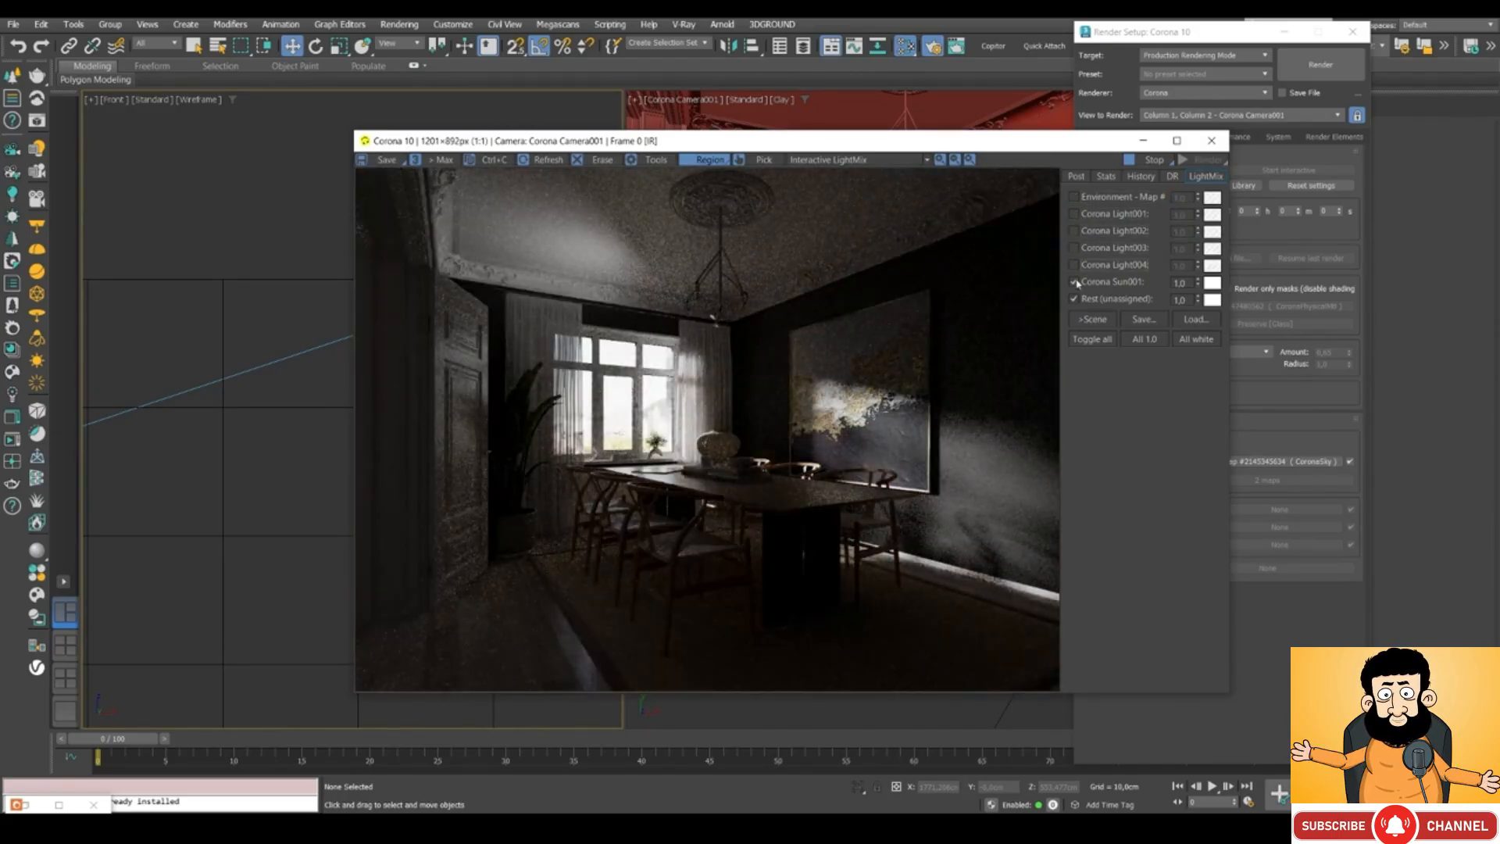
click(1074, 282)
click(1075, 299)
click(1074, 299)
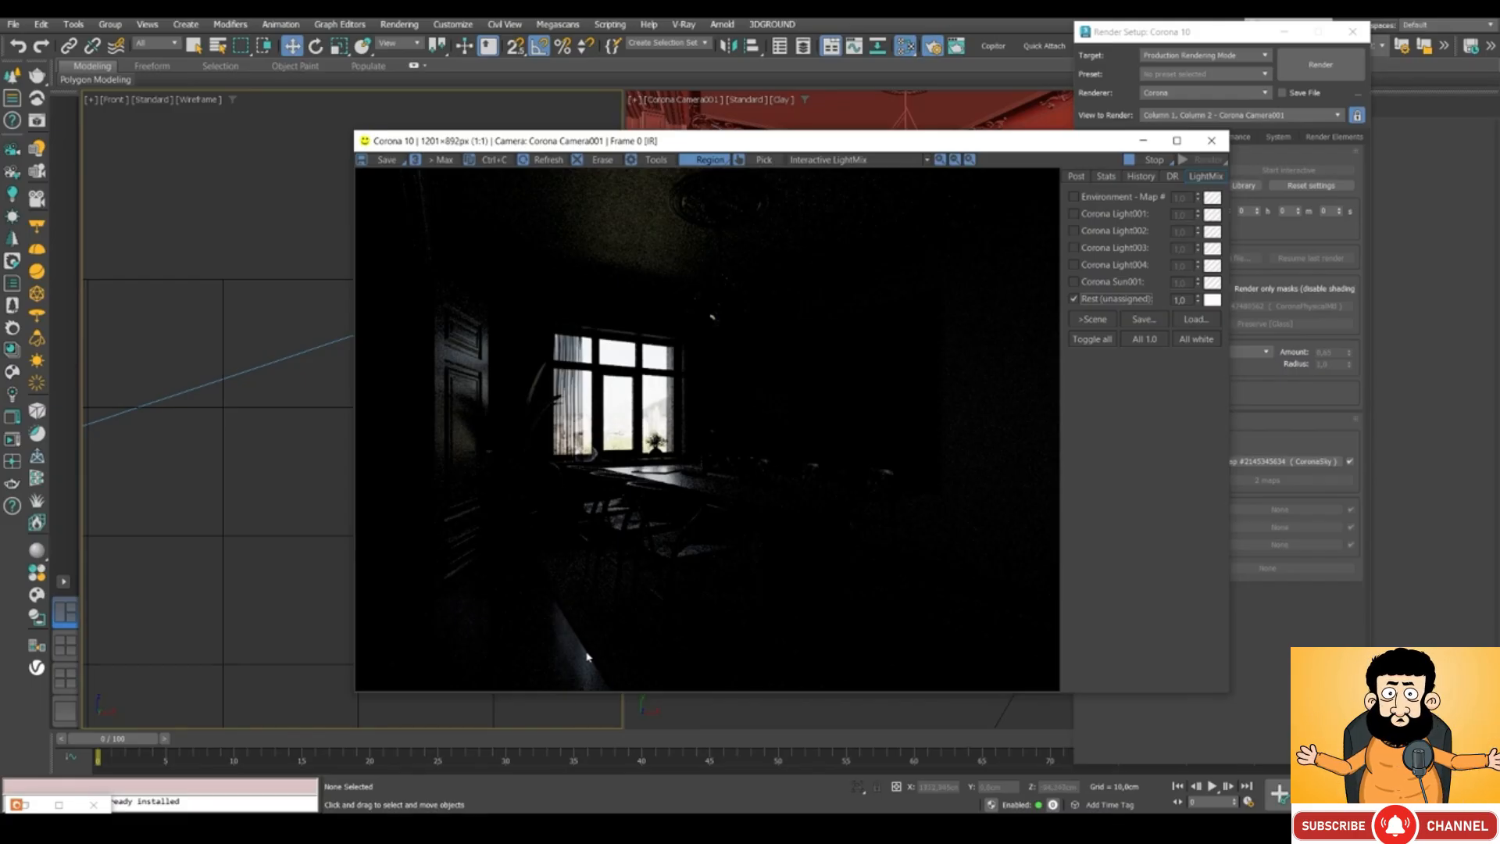
Toggle the Corona Sun001 and Corona Light004 layers to compare their contributions, leaving both enabled.
click(1074, 282)
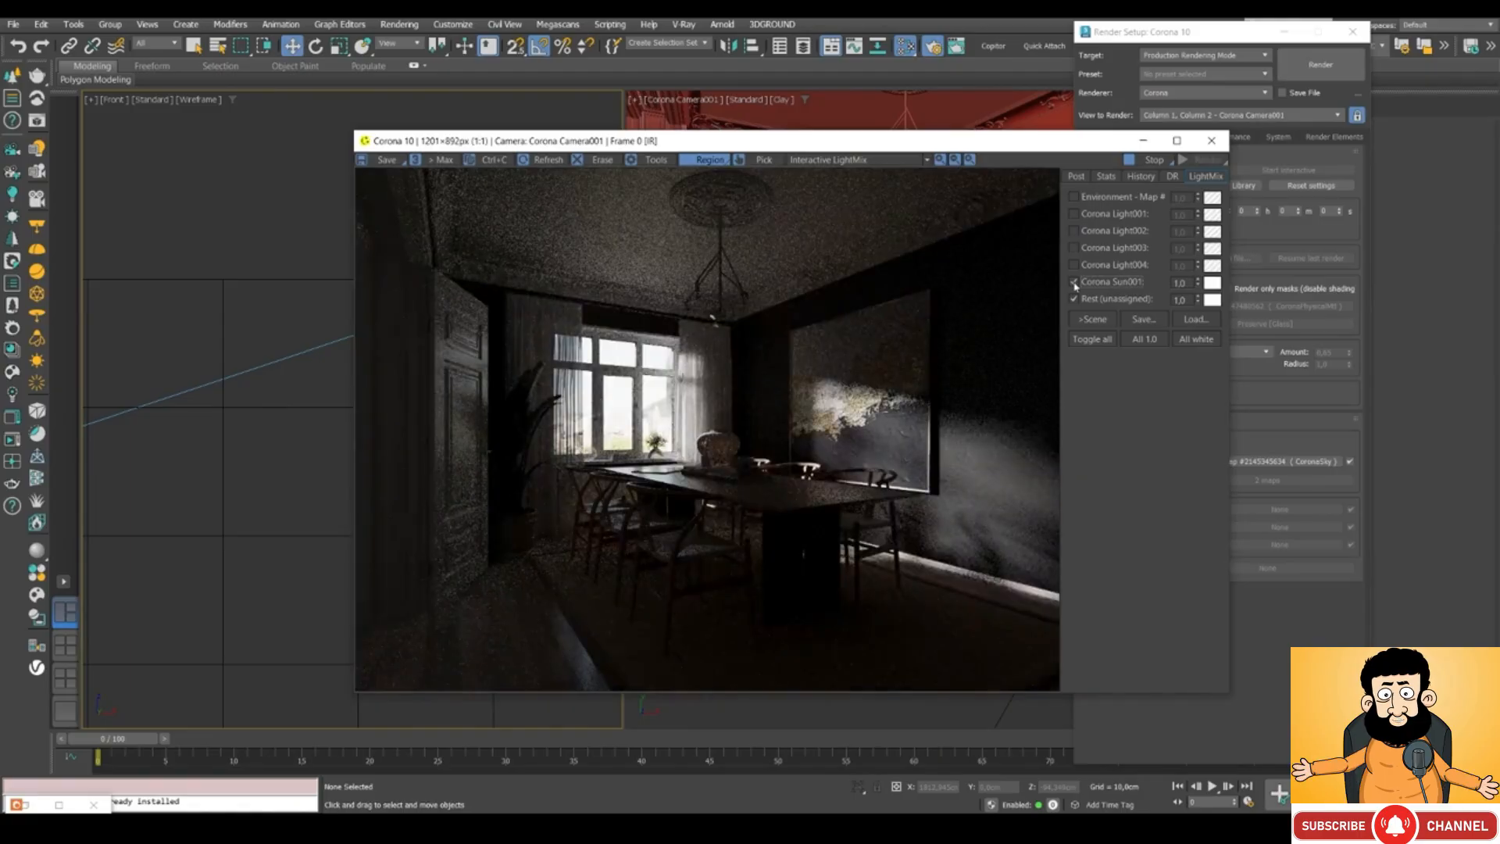
click(1074, 282)
click(1074, 282)
click(1074, 265)
click(1074, 264)
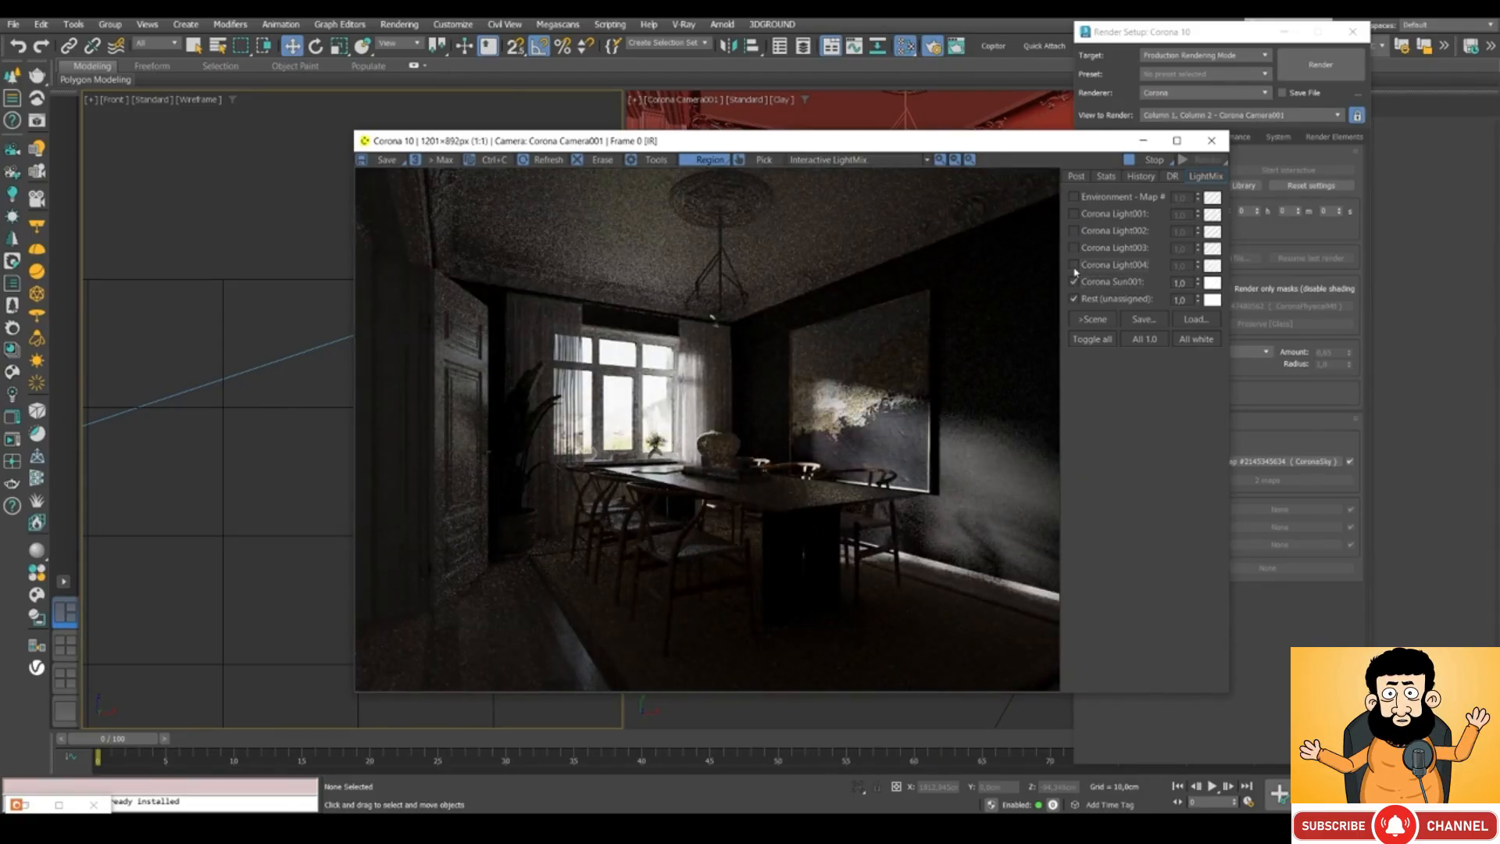
click(1074, 265)
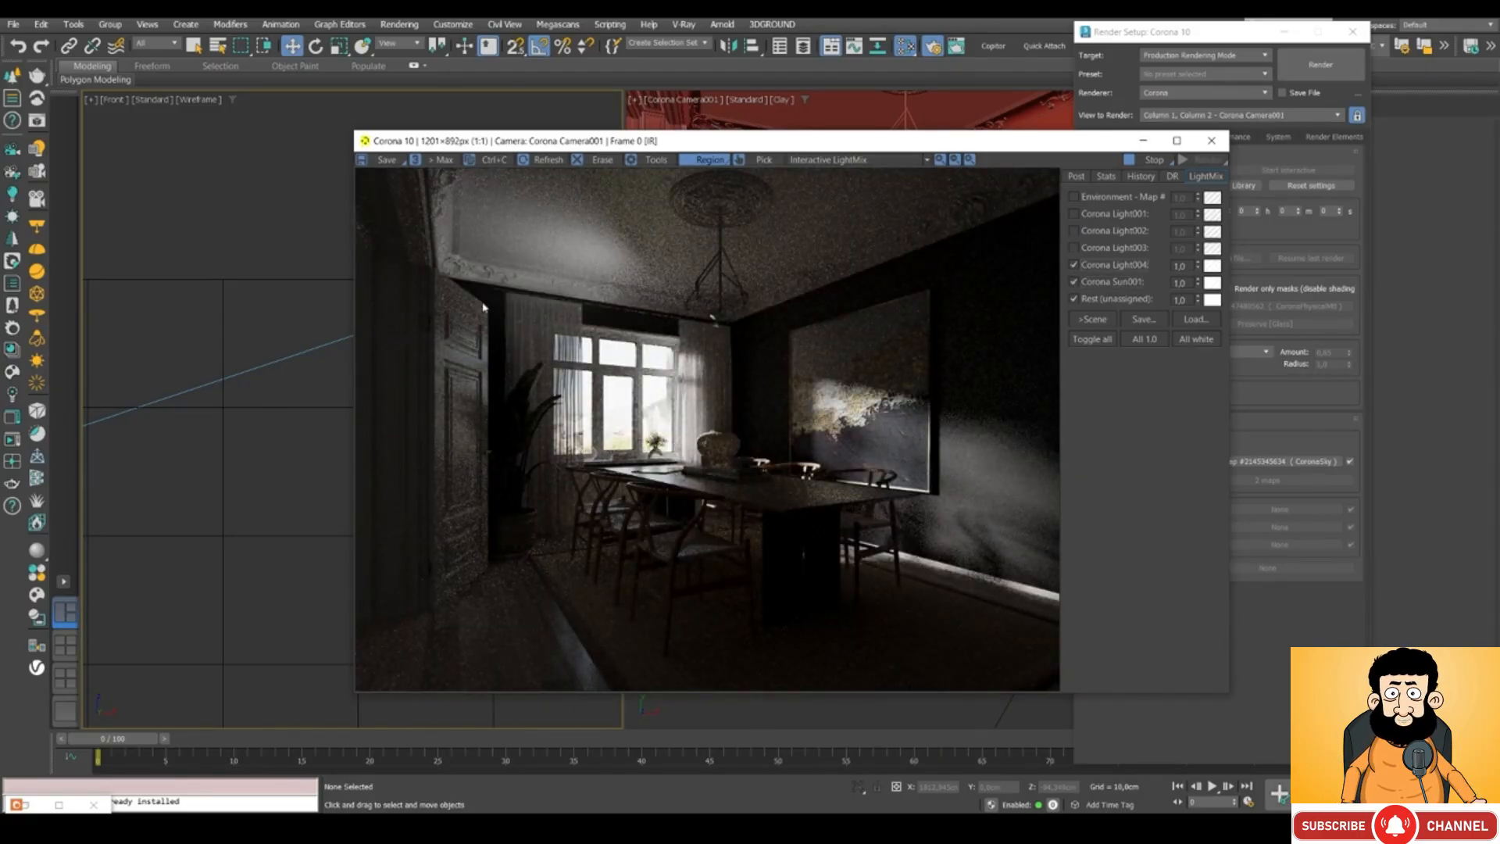
Enable Corona Light003, Light002 and Light001 one after another in LightMix, toggling Light003 to compare its effect.
click(1087, 248)
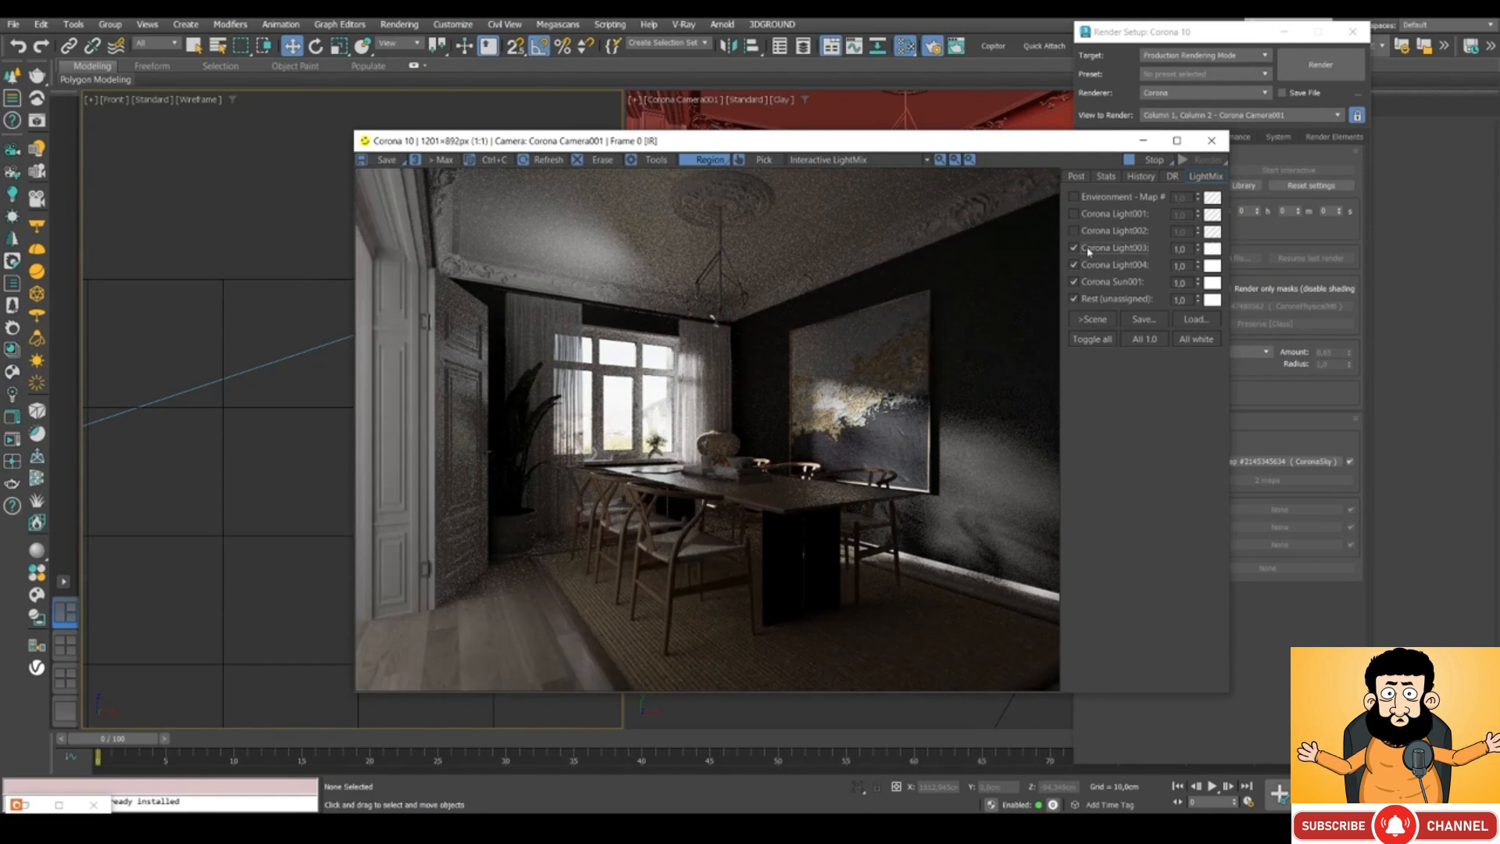
click(1086, 249)
click(1087, 248)
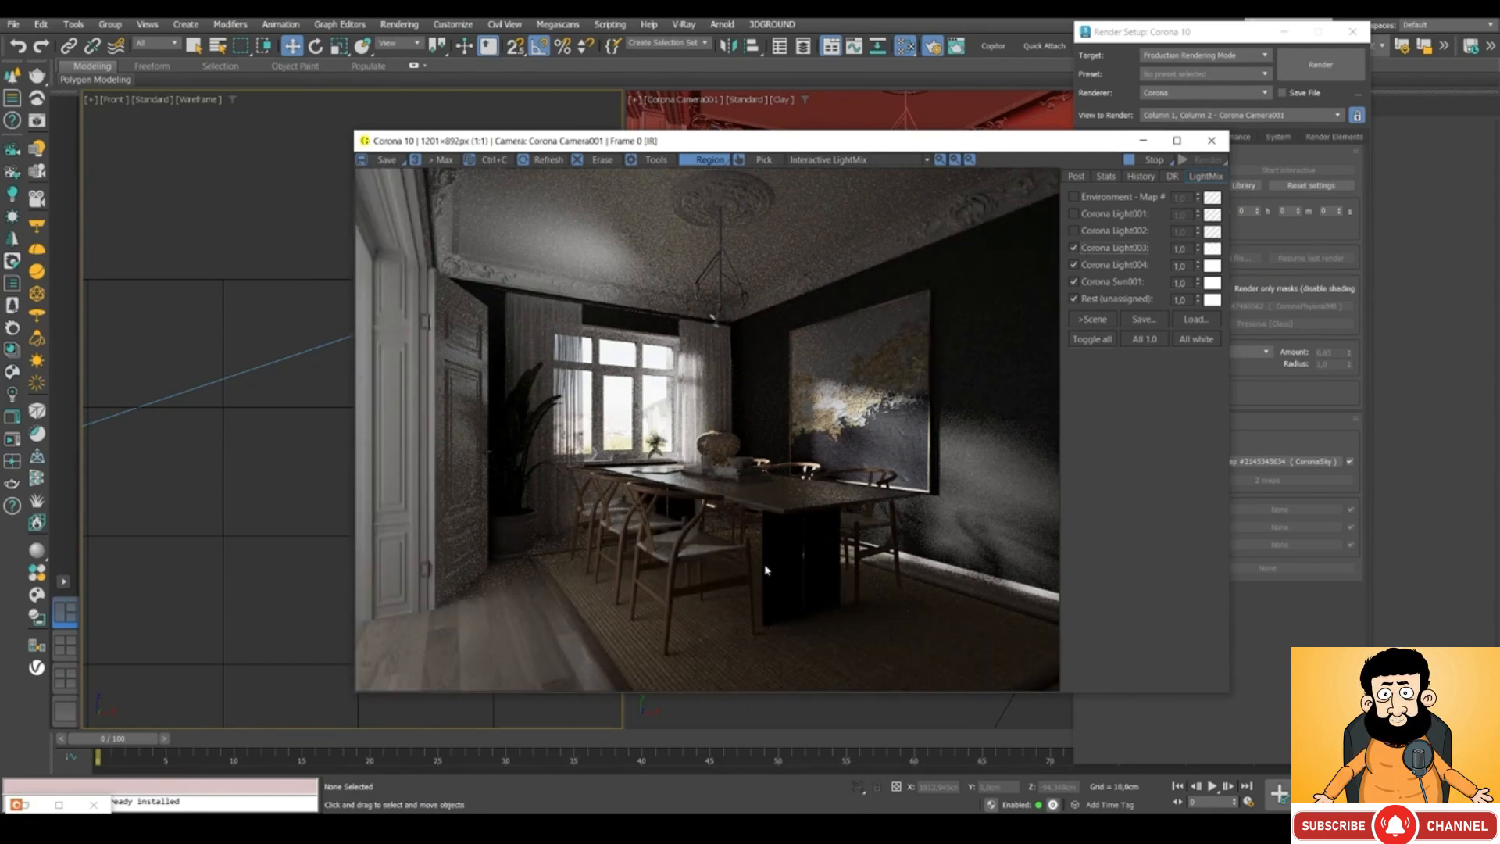
click(1075, 231)
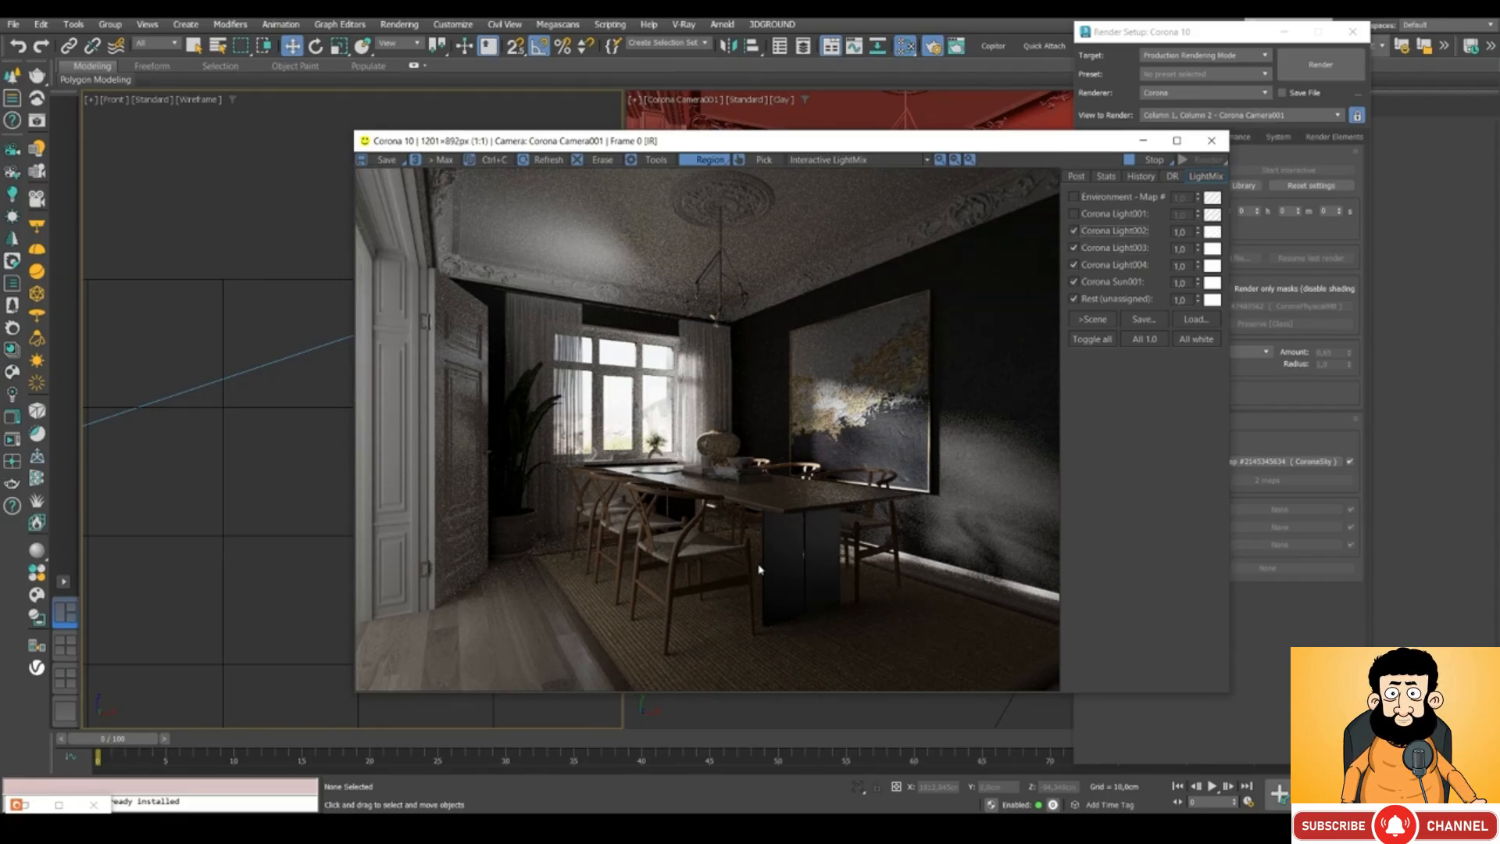
click(1074, 214)
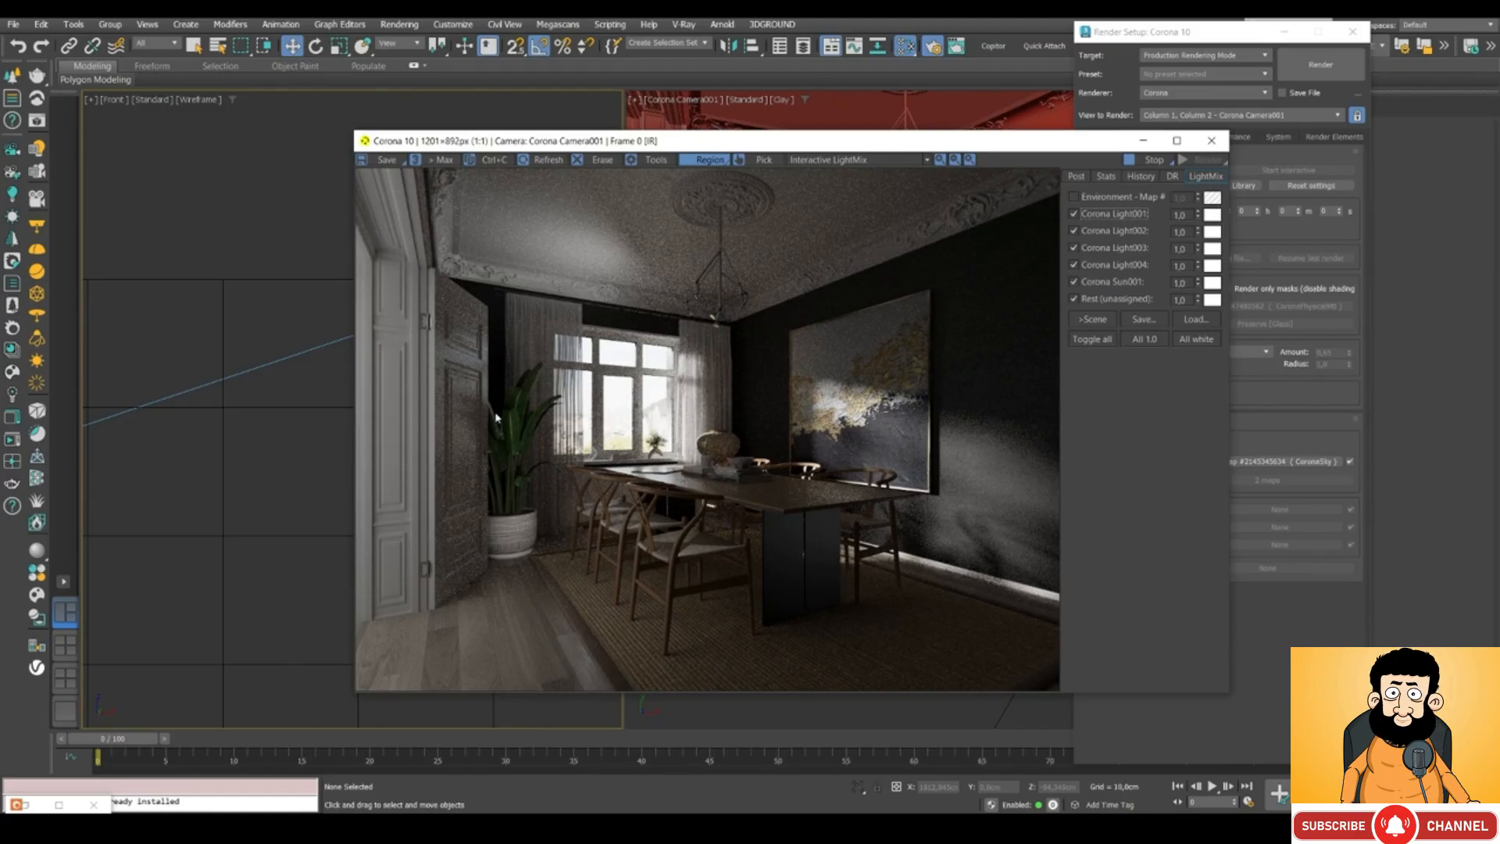
Toggle the Environment layer in LightMix to compare its effect, leaving it enabled.
click(1075, 197)
click(1074, 198)
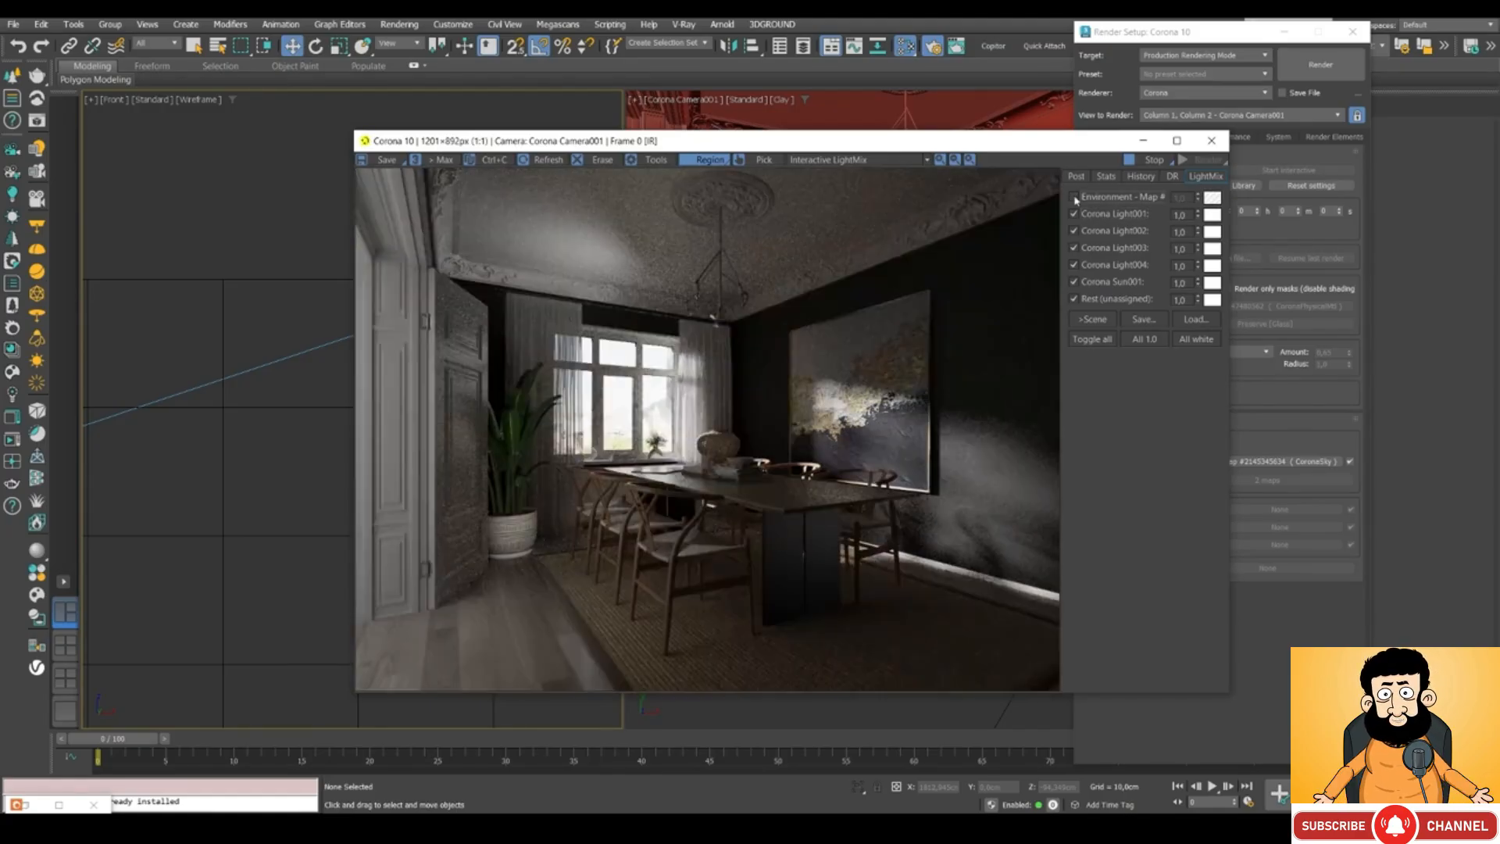
click(1074, 198)
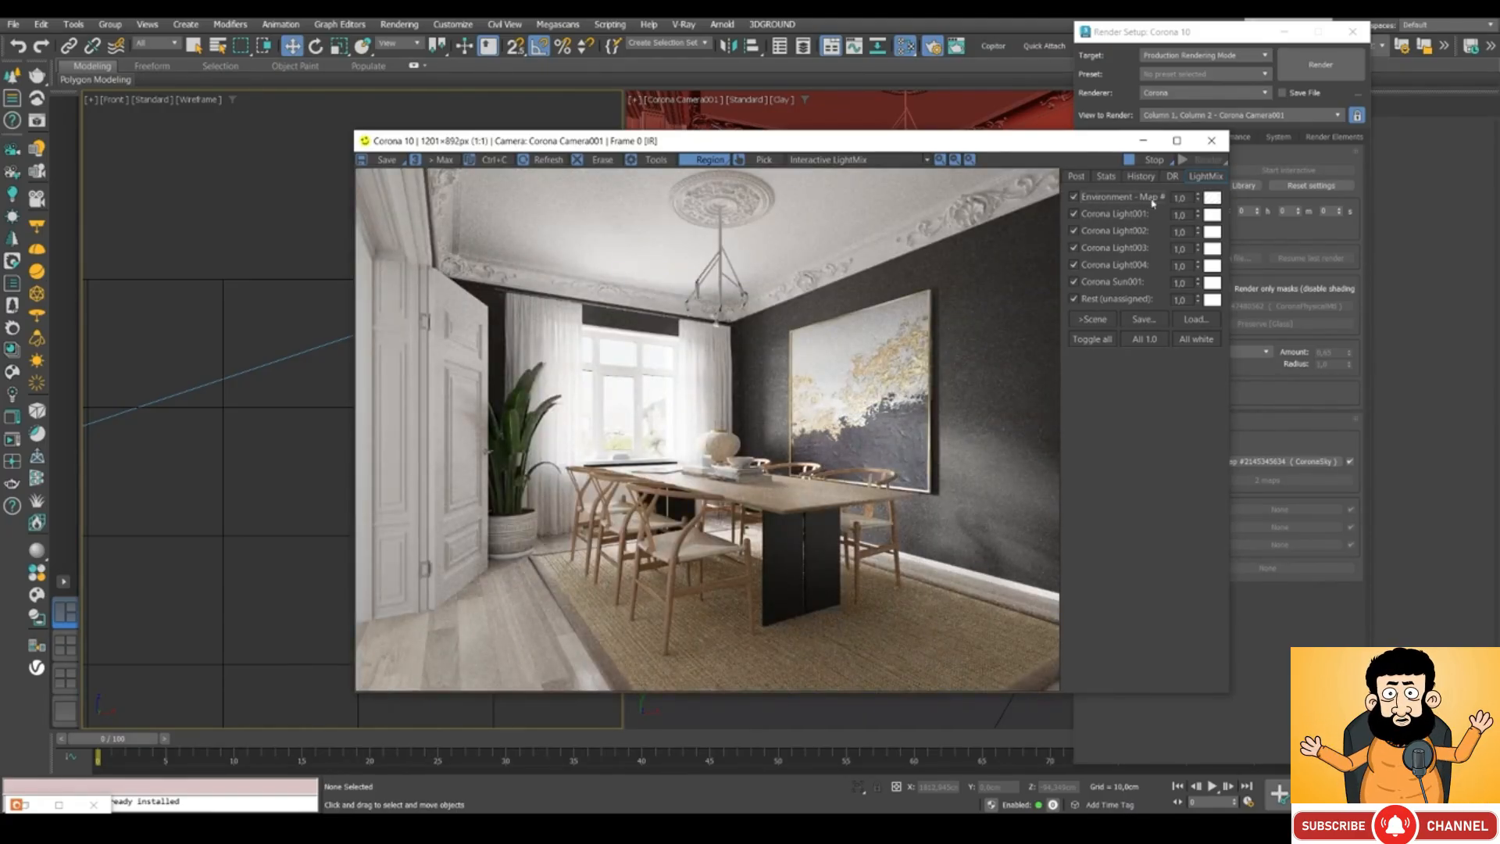
Disable the Environment, all four Corona Light layers and Corona Sun001 again, and toggle Rest (unassigned) off and back on.
click(1074, 197)
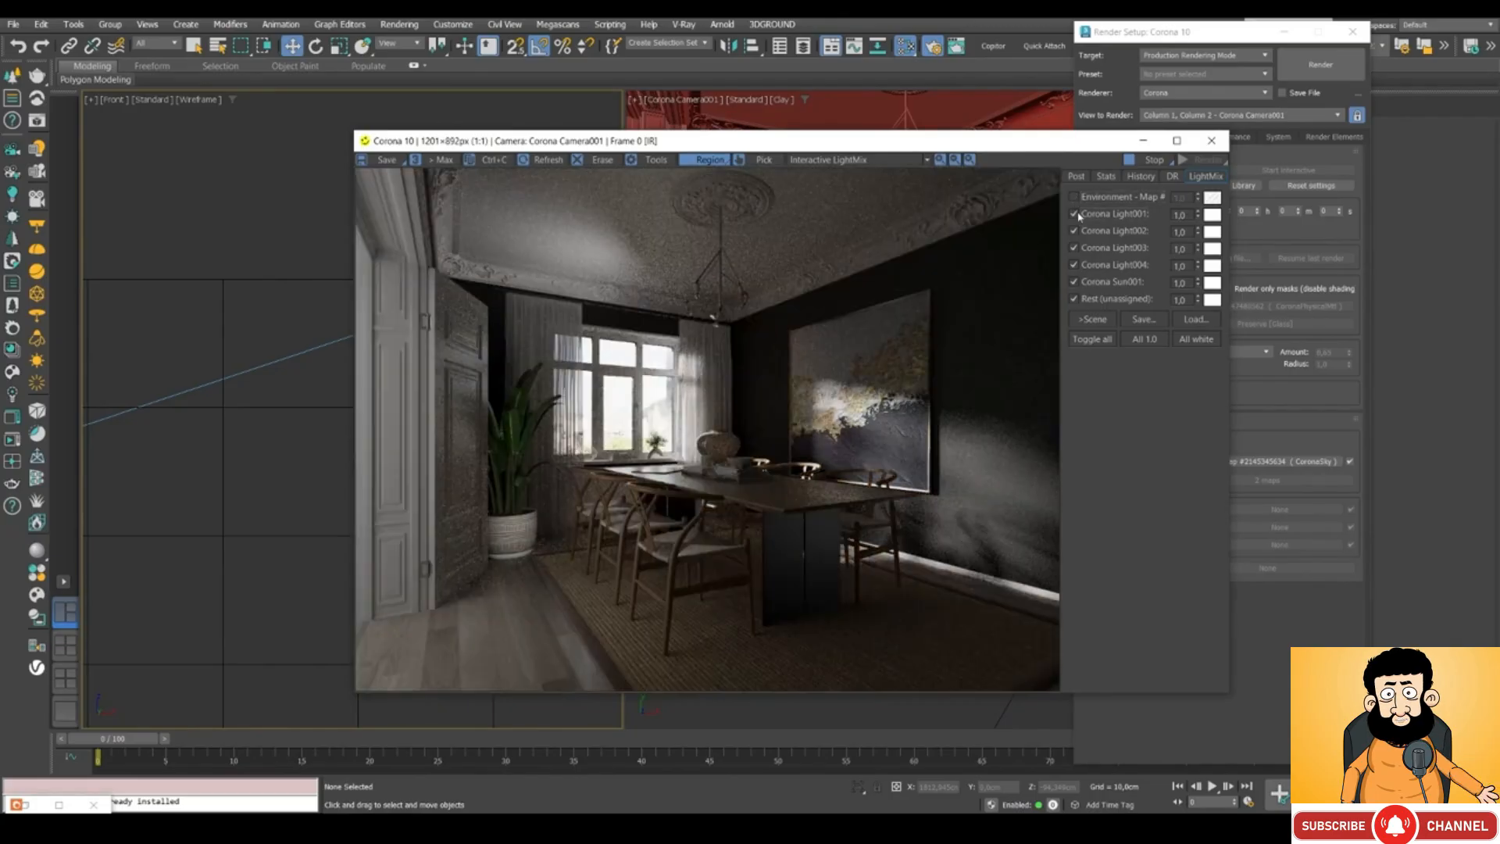
click(1074, 215)
click(1075, 231)
click(1074, 248)
click(1075, 264)
click(1074, 282)
click(1074, 300)
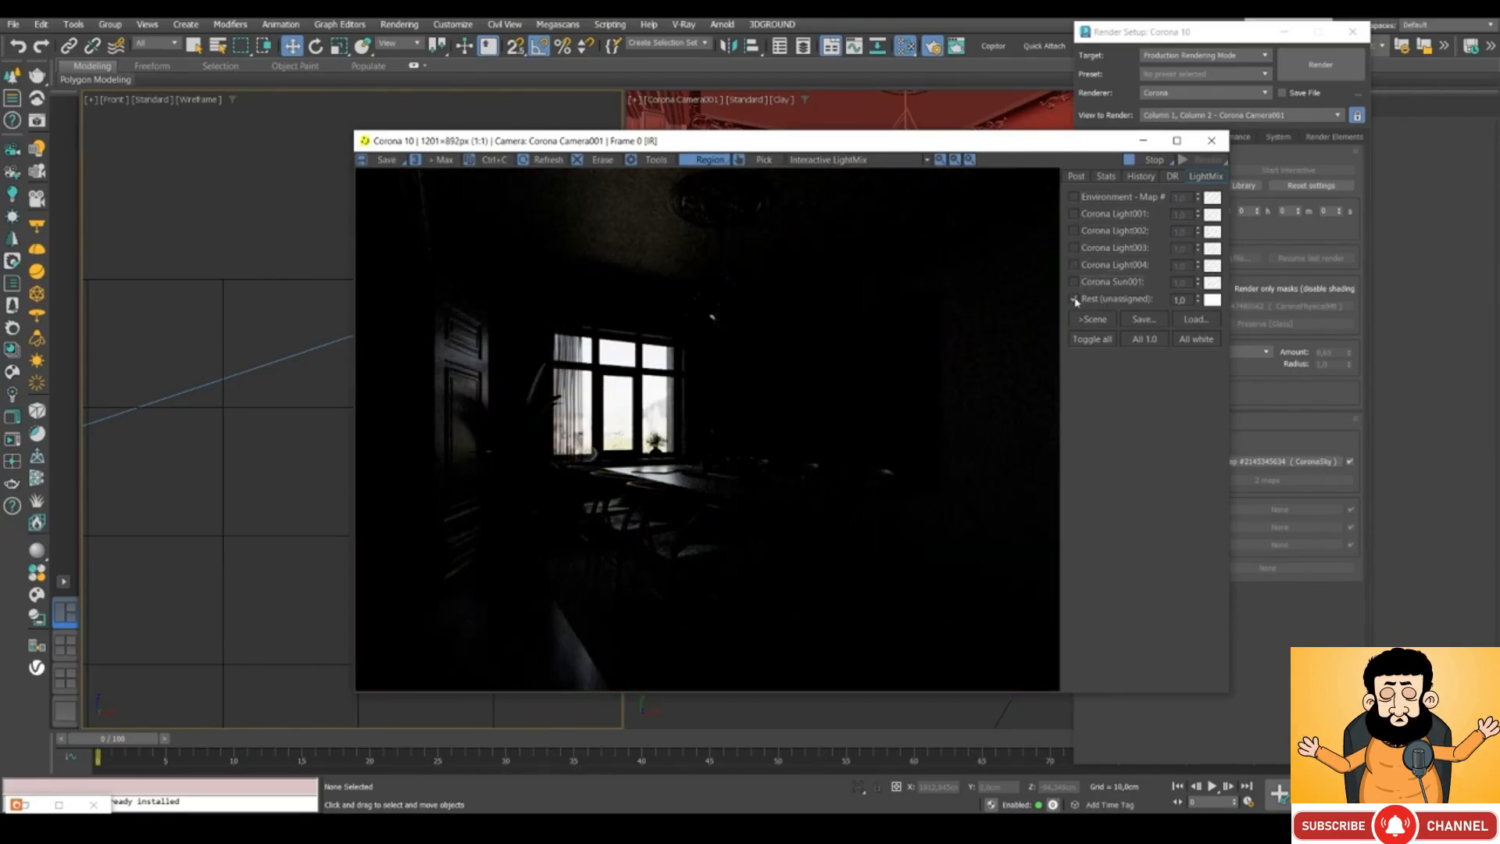
click(1076, 299)
click(1076, 300)
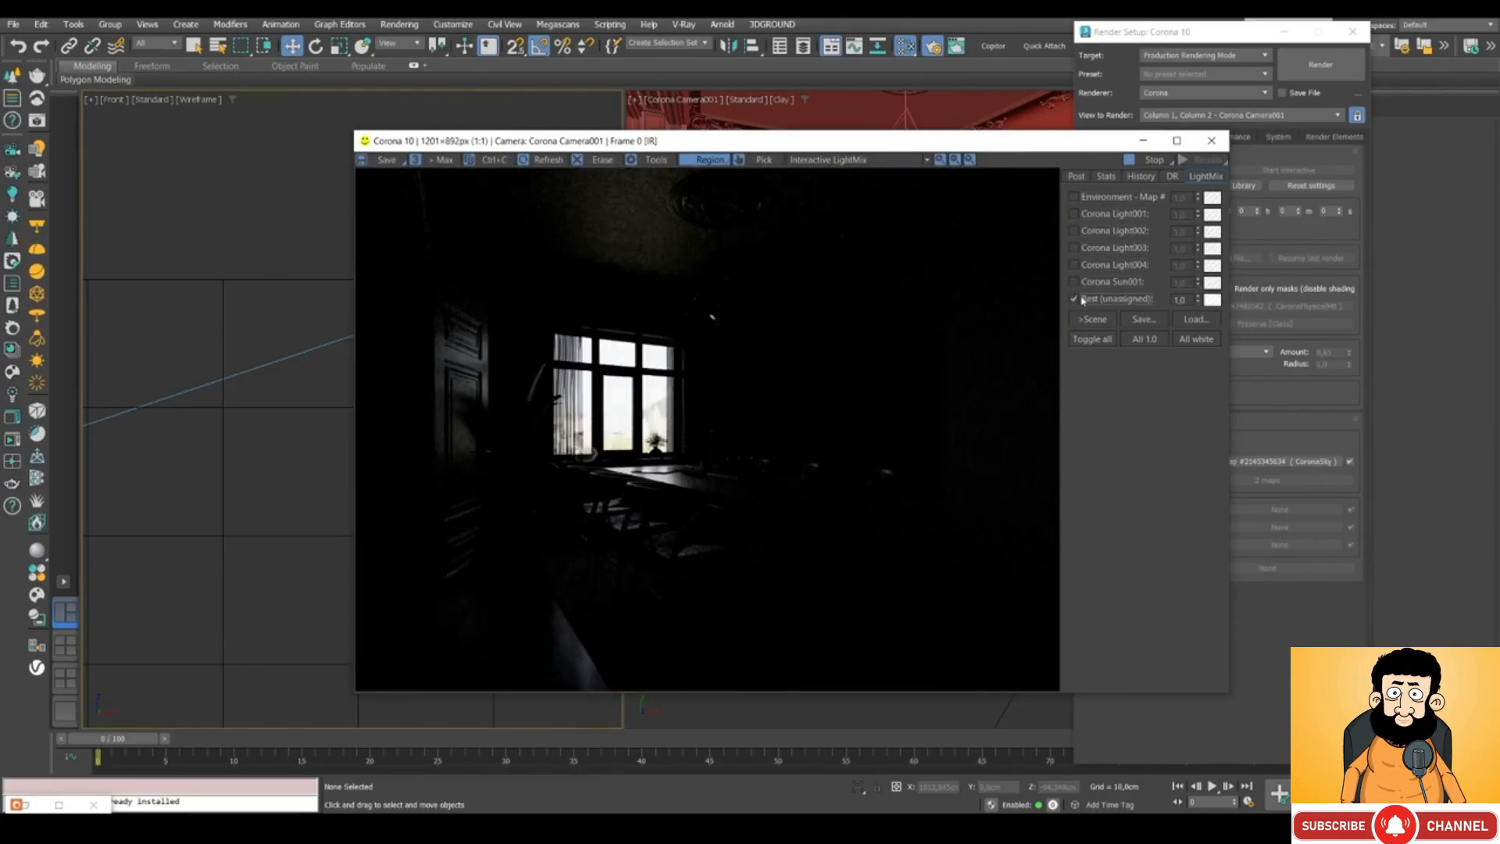
Leave only Corona Sun001 enabled in LightMix and set its intensity to 0.948.
click(1074, 282)
click(1074, 282)
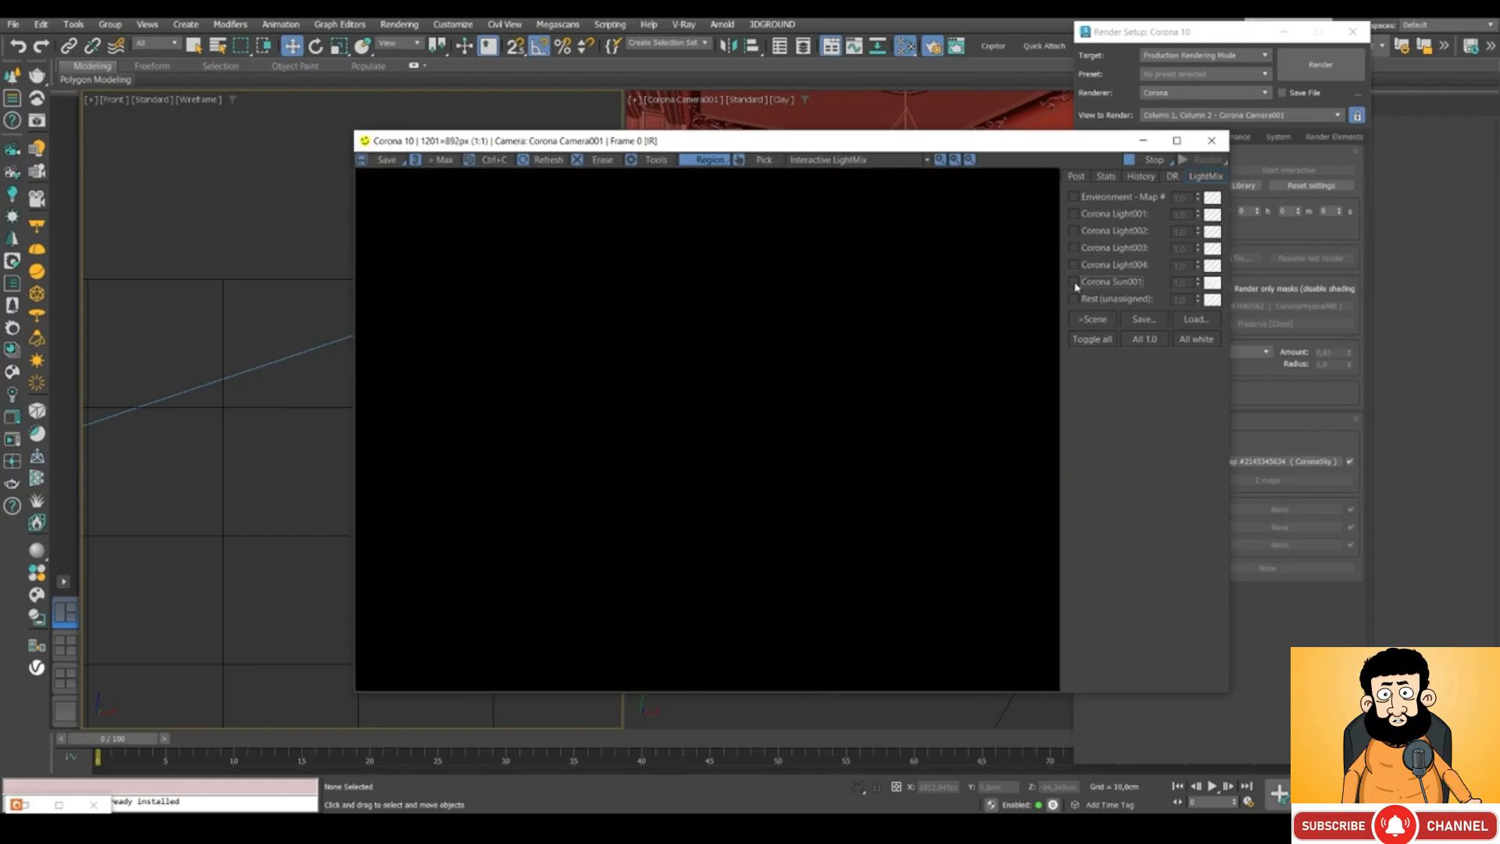
click(1074, 282)
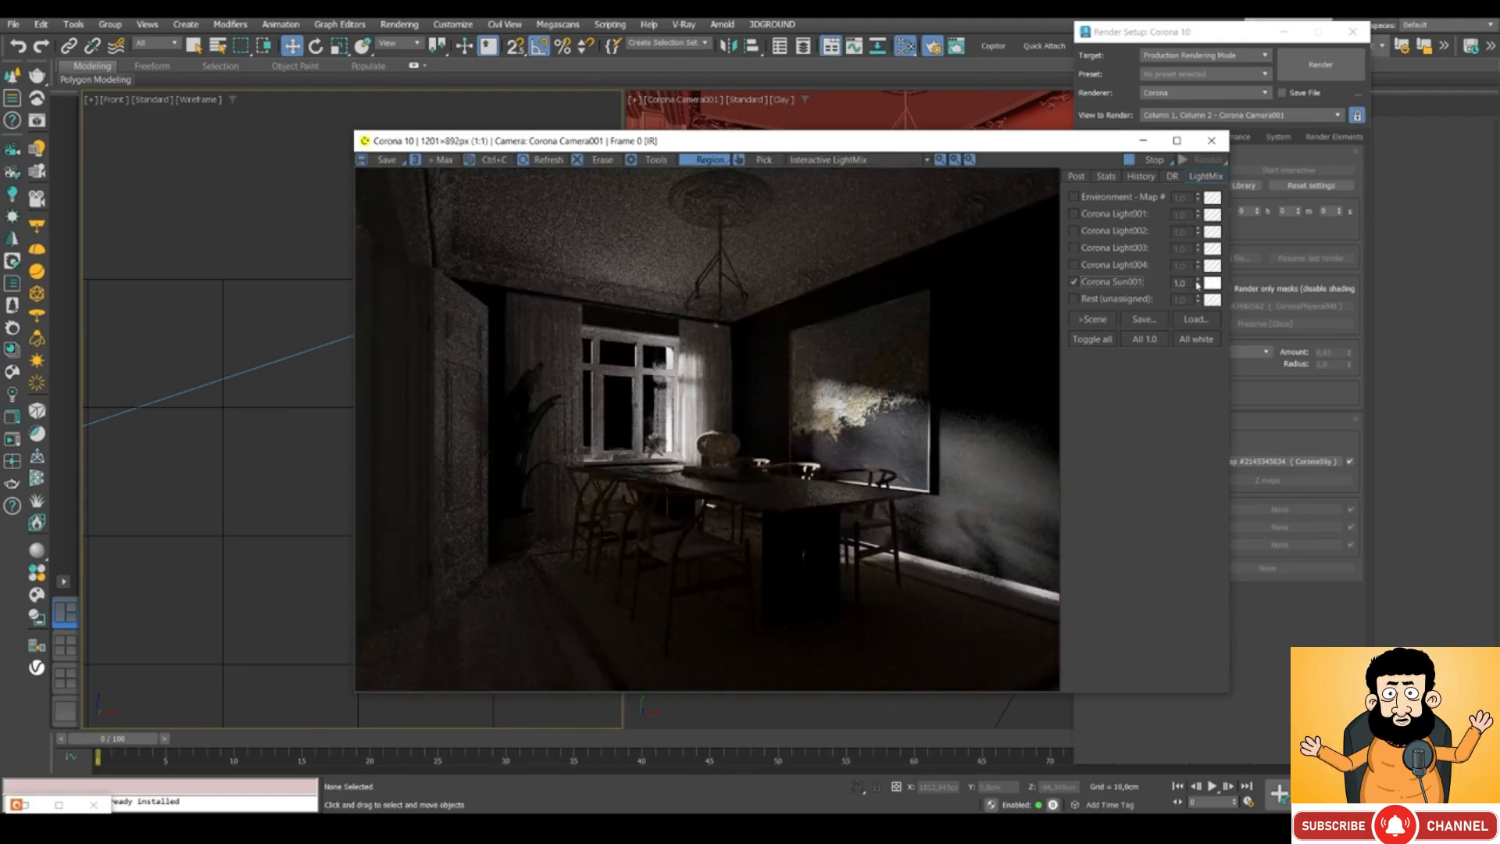
drag(1198, 285, 1198, 279)
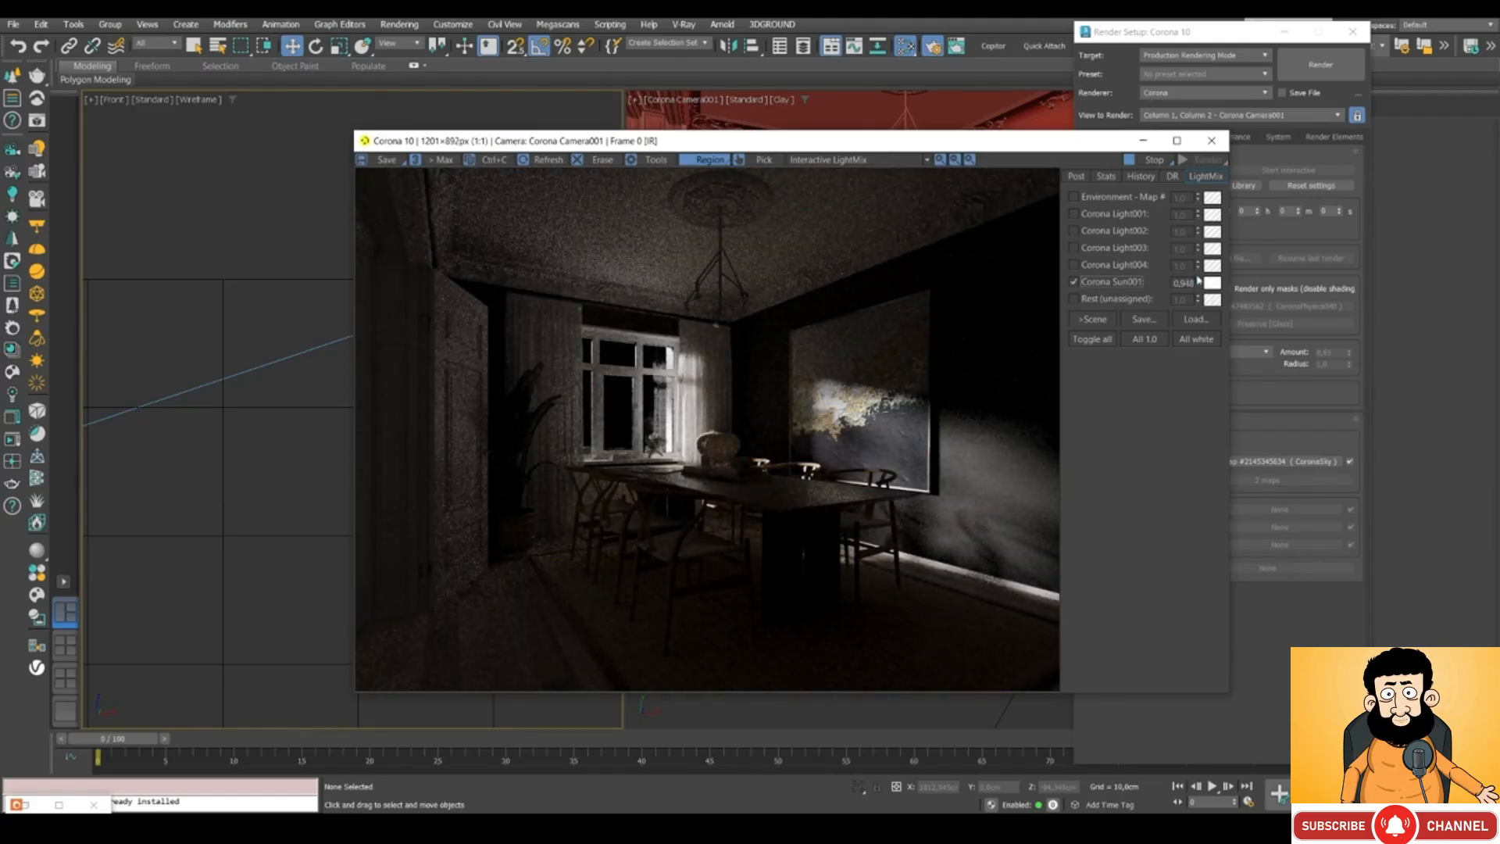
Uncover the Front viewport and lower the Corona sun vertically to a Z position of about 435 cm.
drag(625, 139, 821, 124)
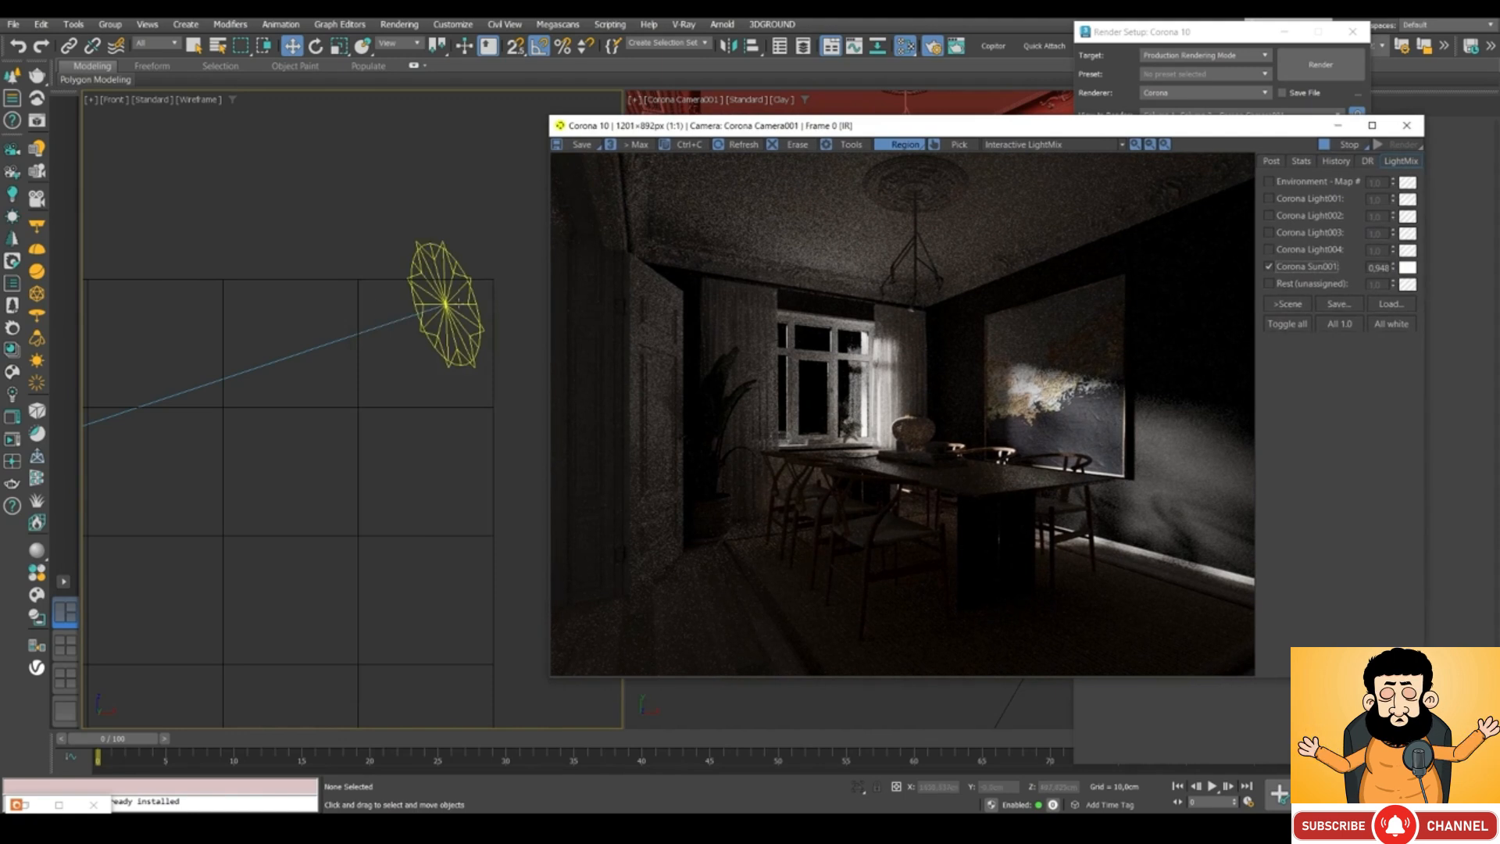
click(478, 332)
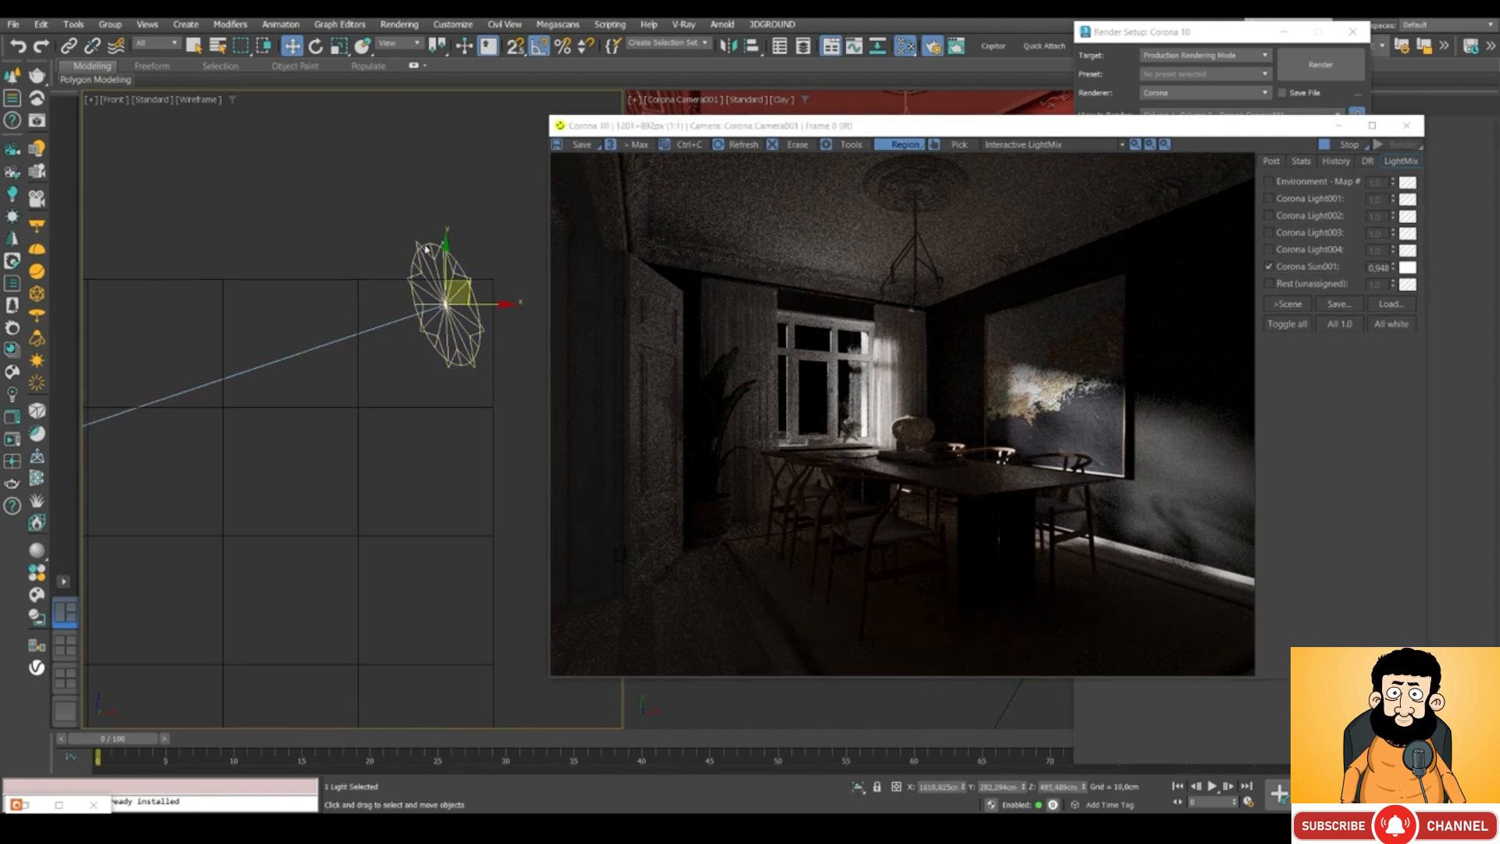
drag(460, 251, 460, 292)
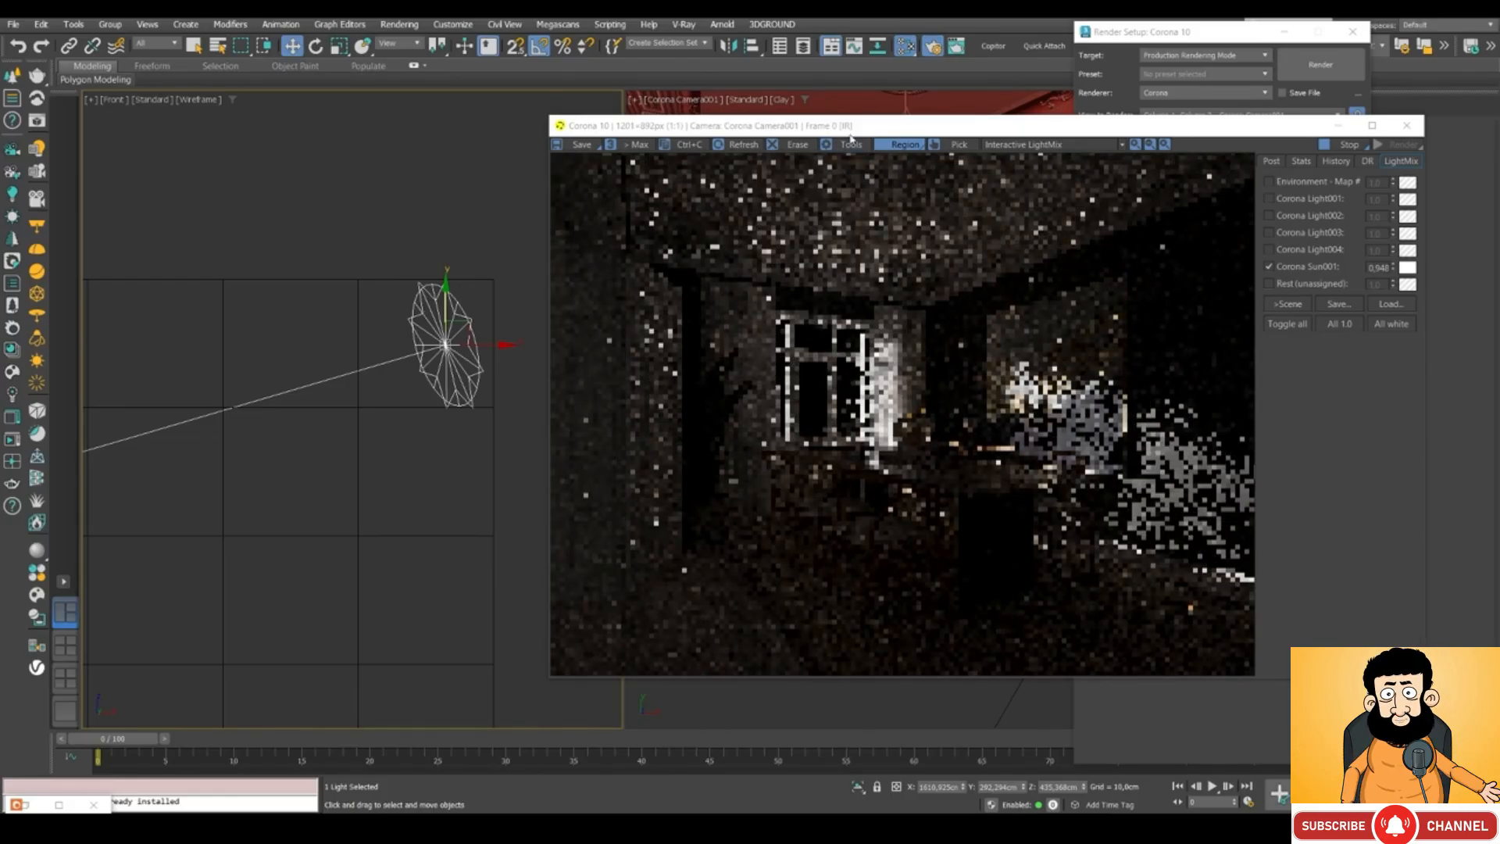
drag(851, 133, 756, 124)
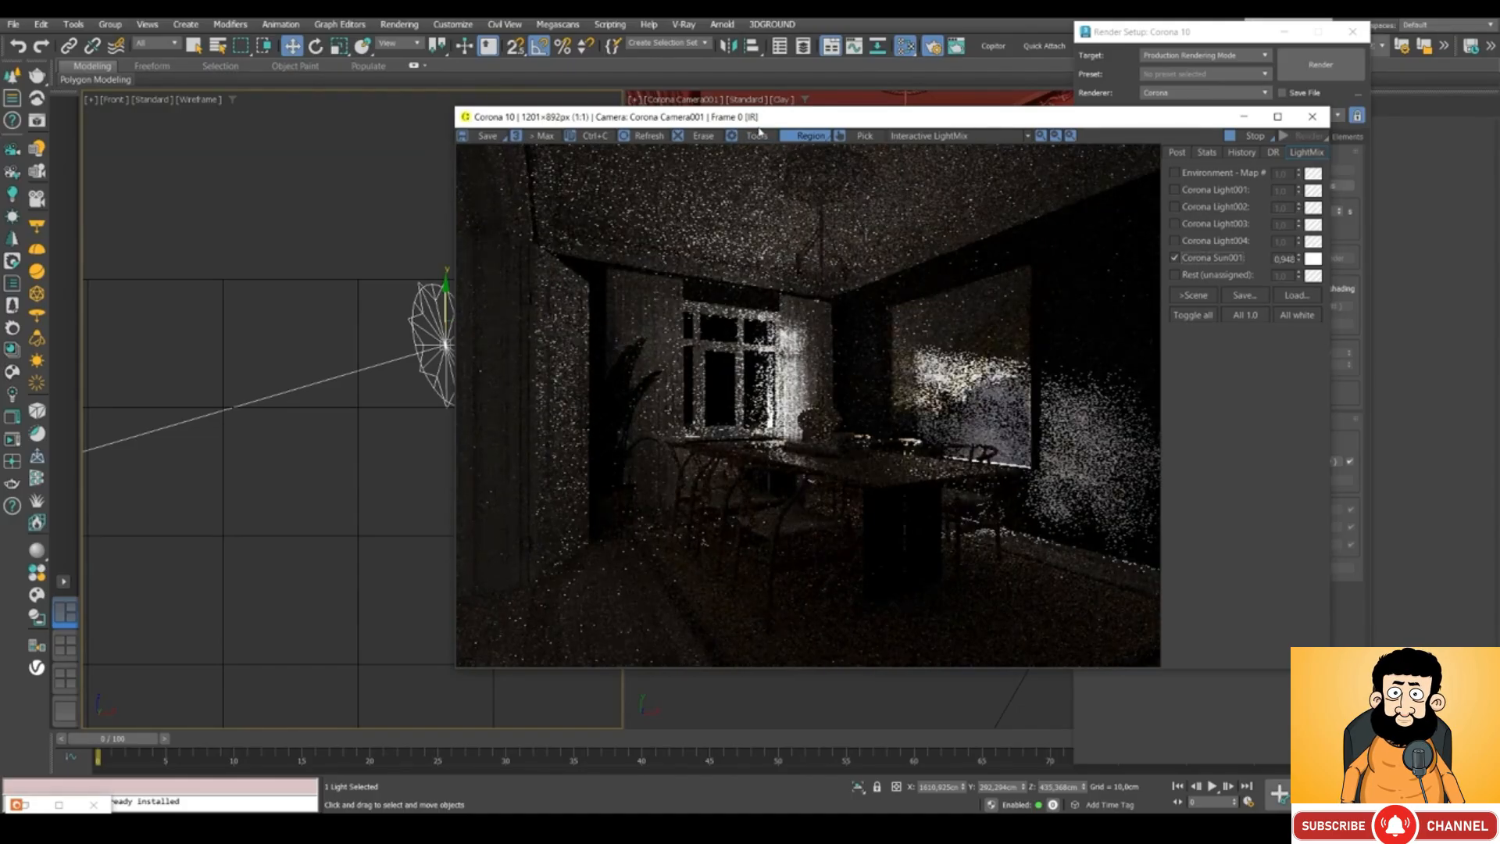
mouse_move(761, 122)
mouse_down()
mouse_move(711, 125)
mouse_move(783, 130)
mouse_move(754, 133)
mouse_up()
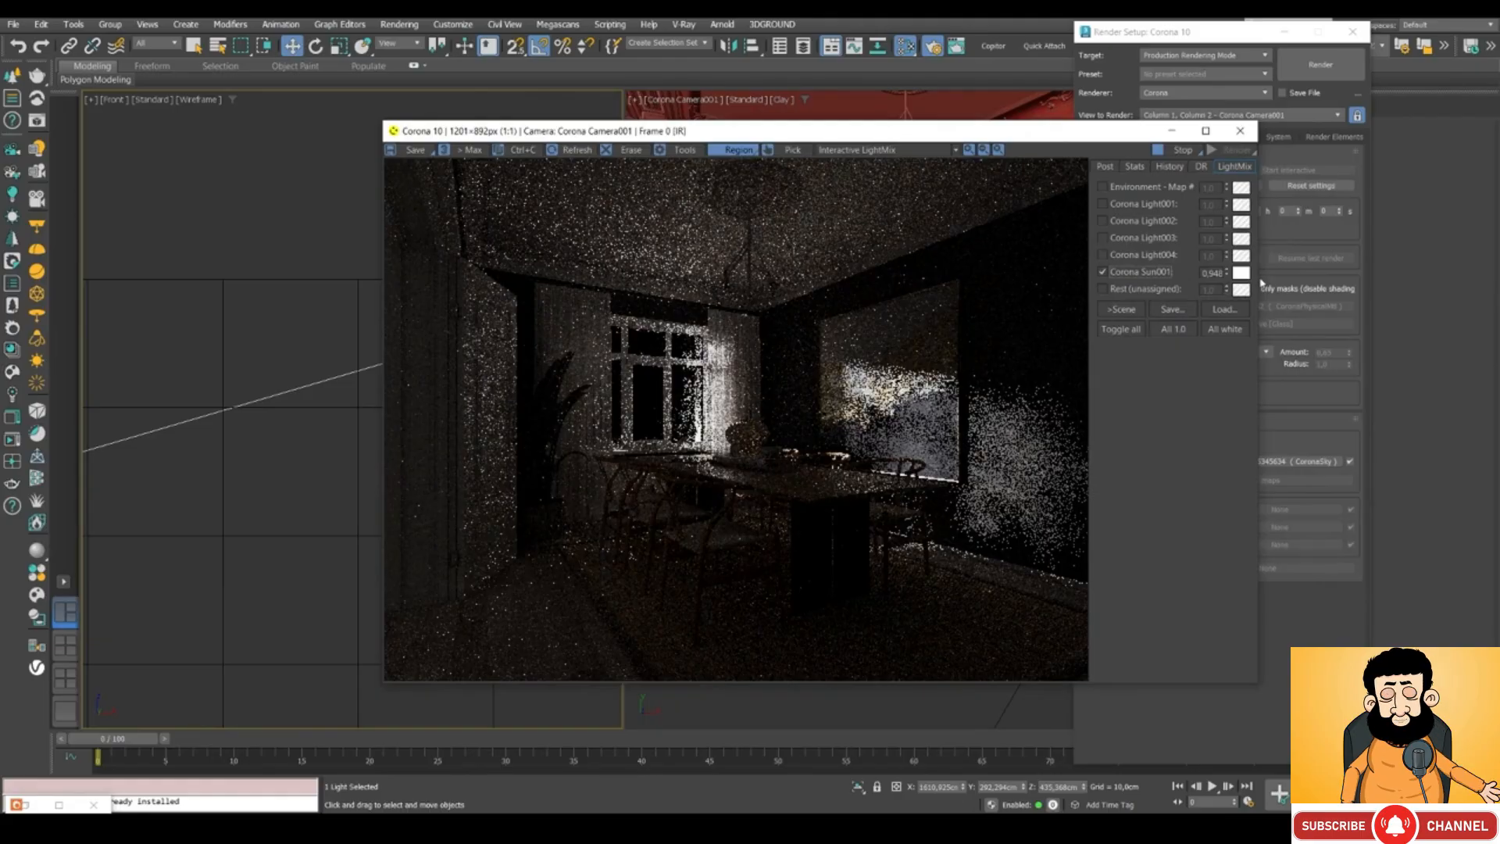
Give the Corona Sun001 layer a warm light colour with a temperature of about 4089 K.
click(1242, 273)
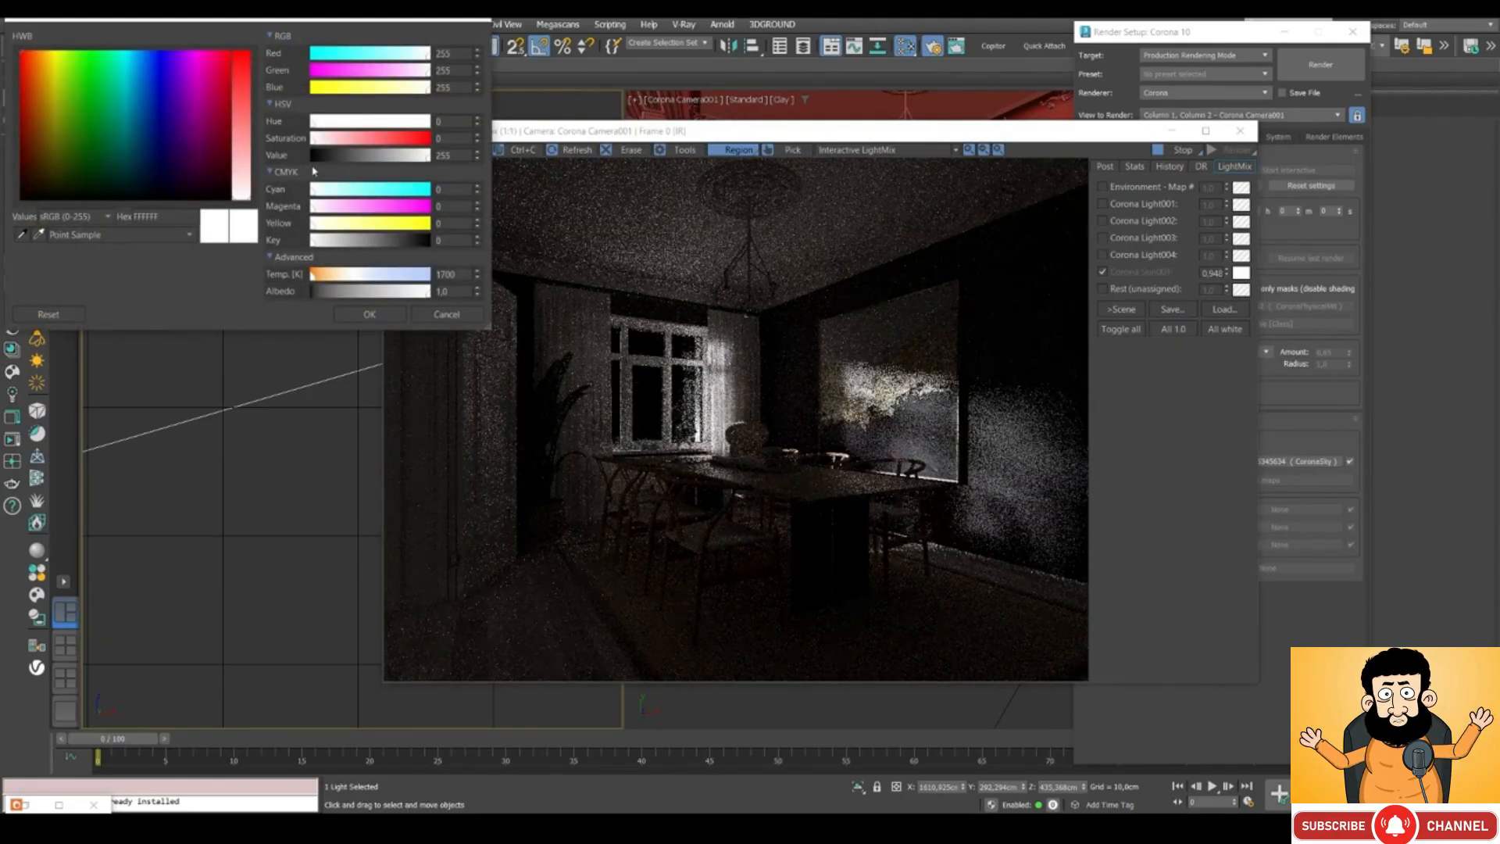
click(337, 279)
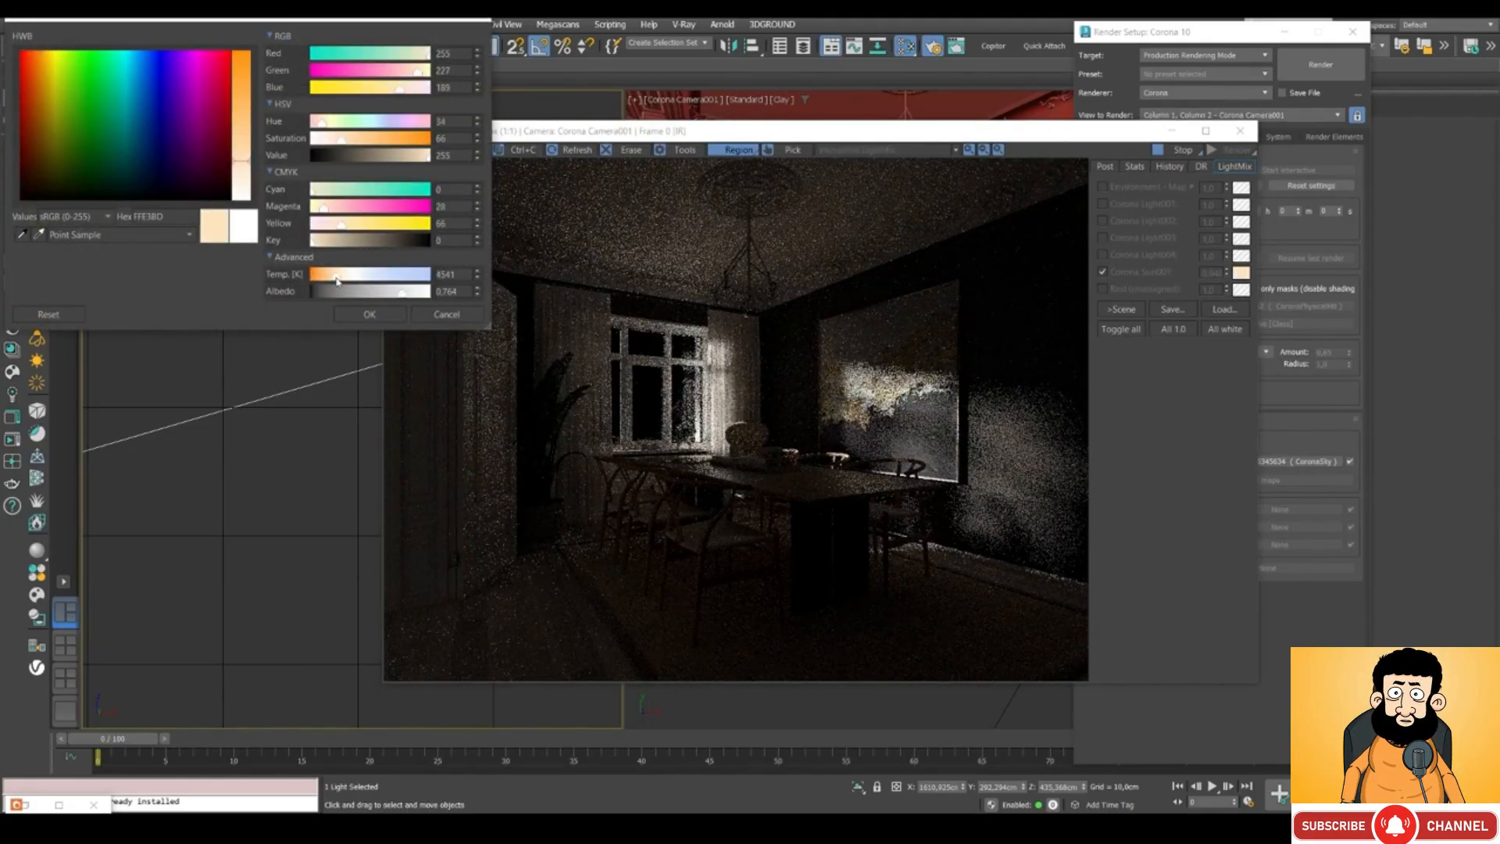
drag(338, 279, 337, 280)
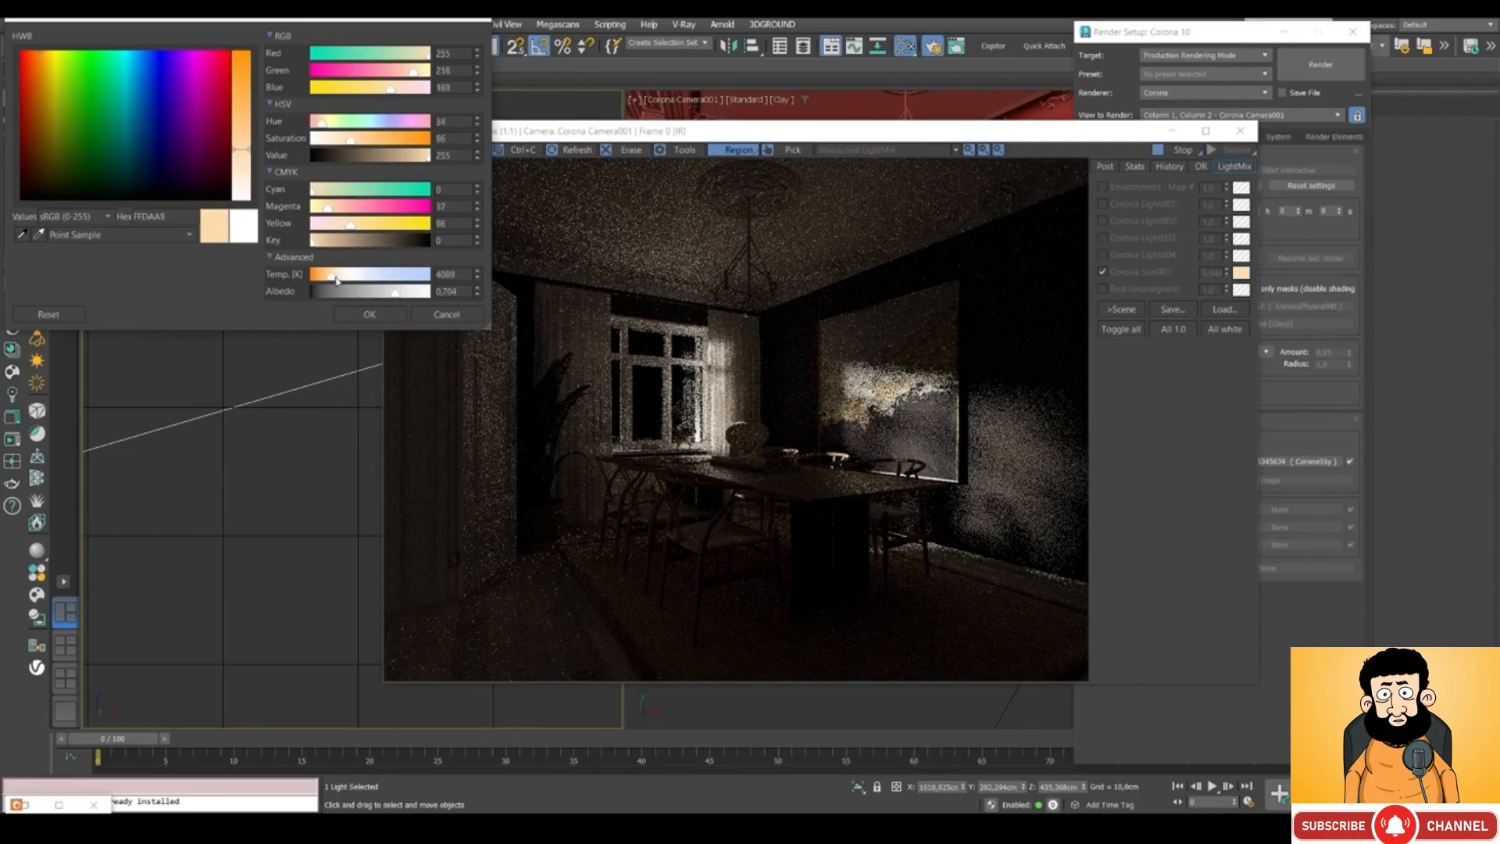
click(369, 314)
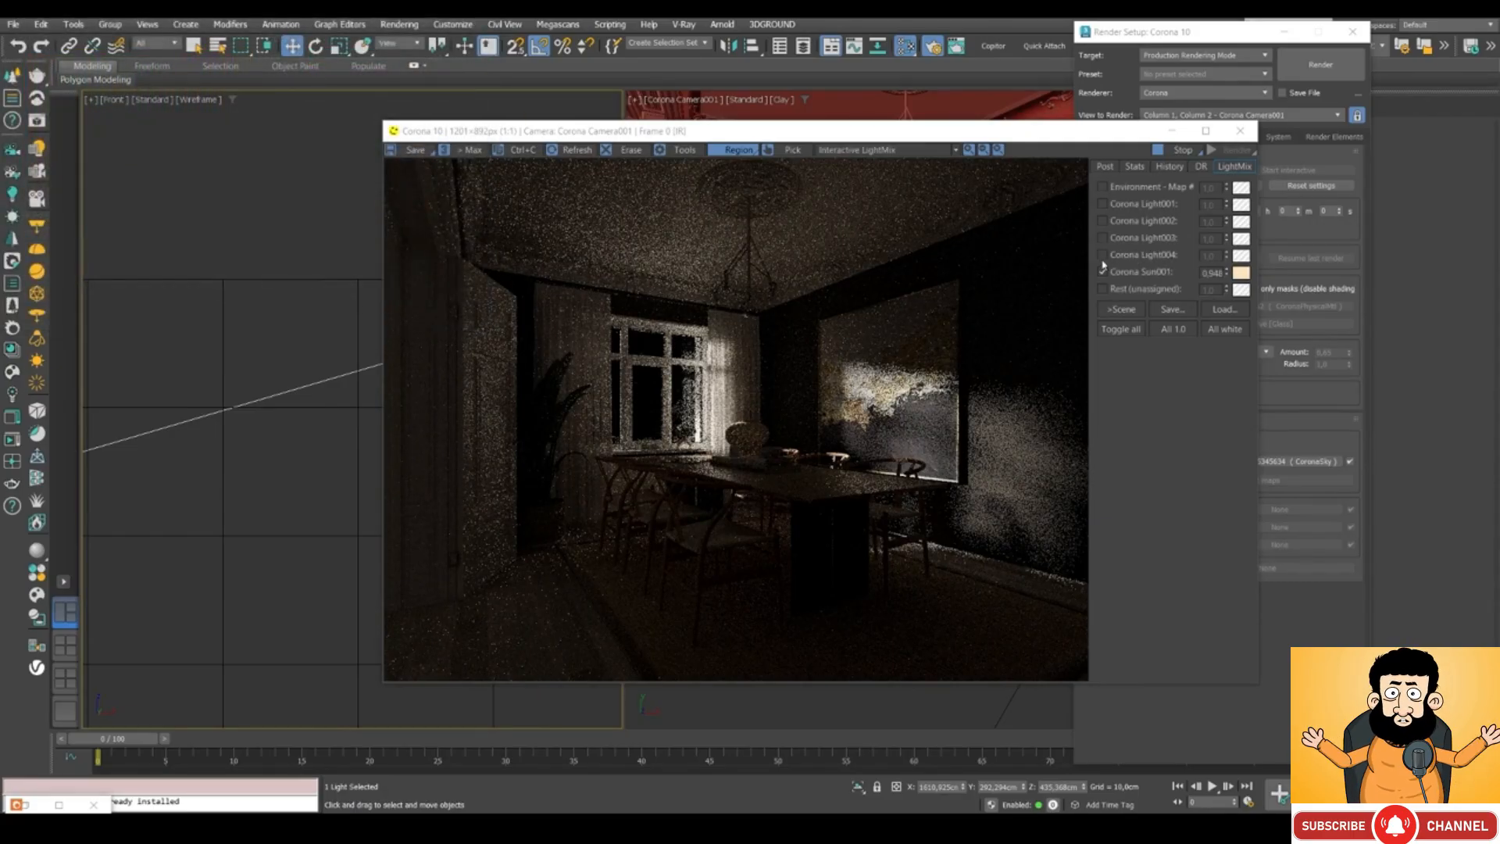
Enable Corona Light004 at intensity 0.784 and Corona Light003 at intensity 1.658 in LightMix.
click(1103, 256)
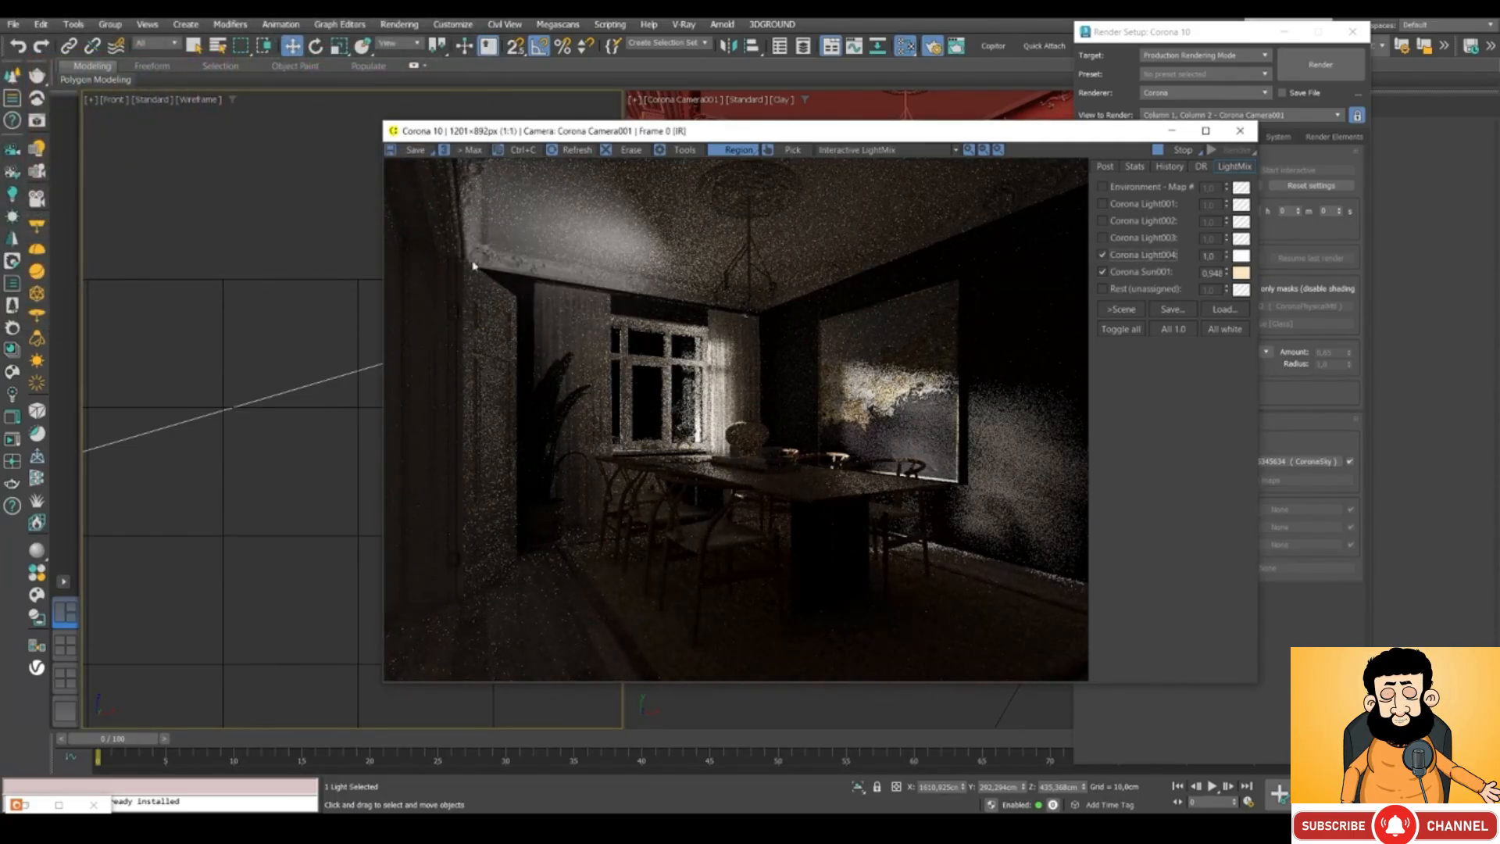
drag(1227, 256, 1231, 289)
click(1102, 238)
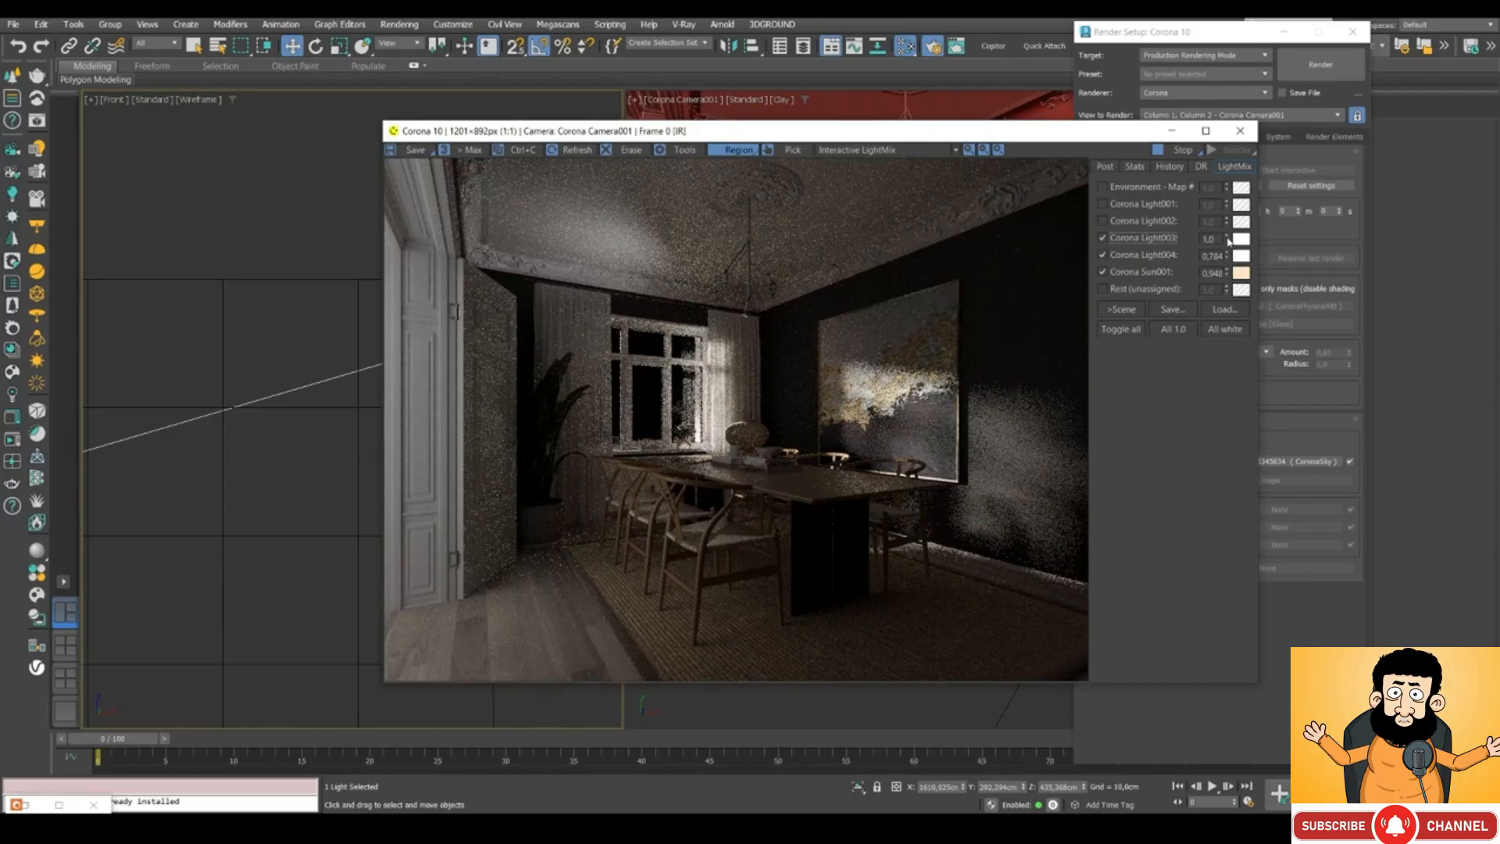
drag(1228, 241, 1214, 143)
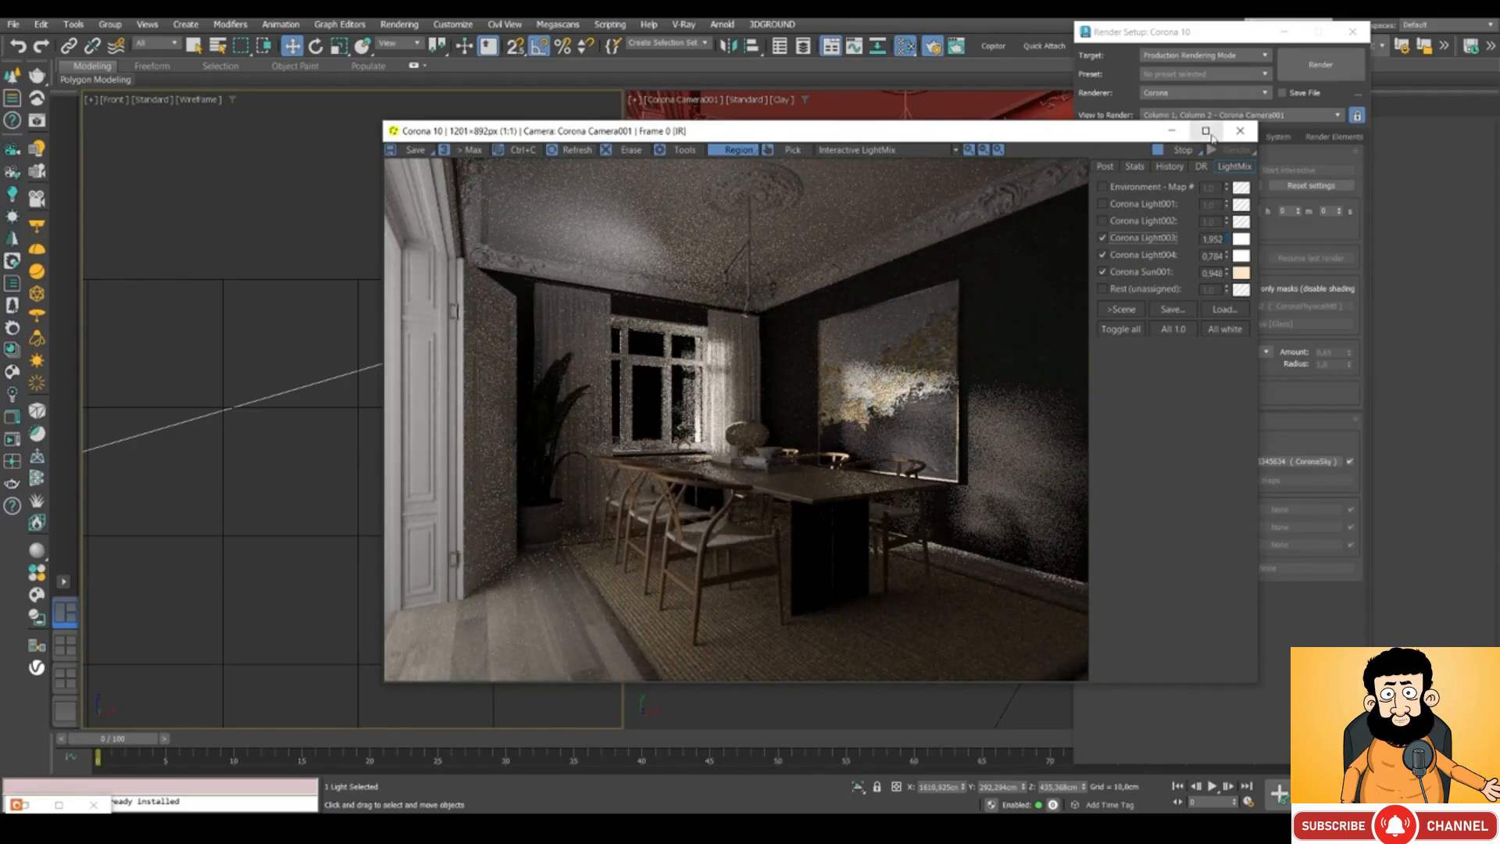
Give the Corona Light003 layer a cool bluish colour with a temperature of about 8156 K.
click(1242, 240)
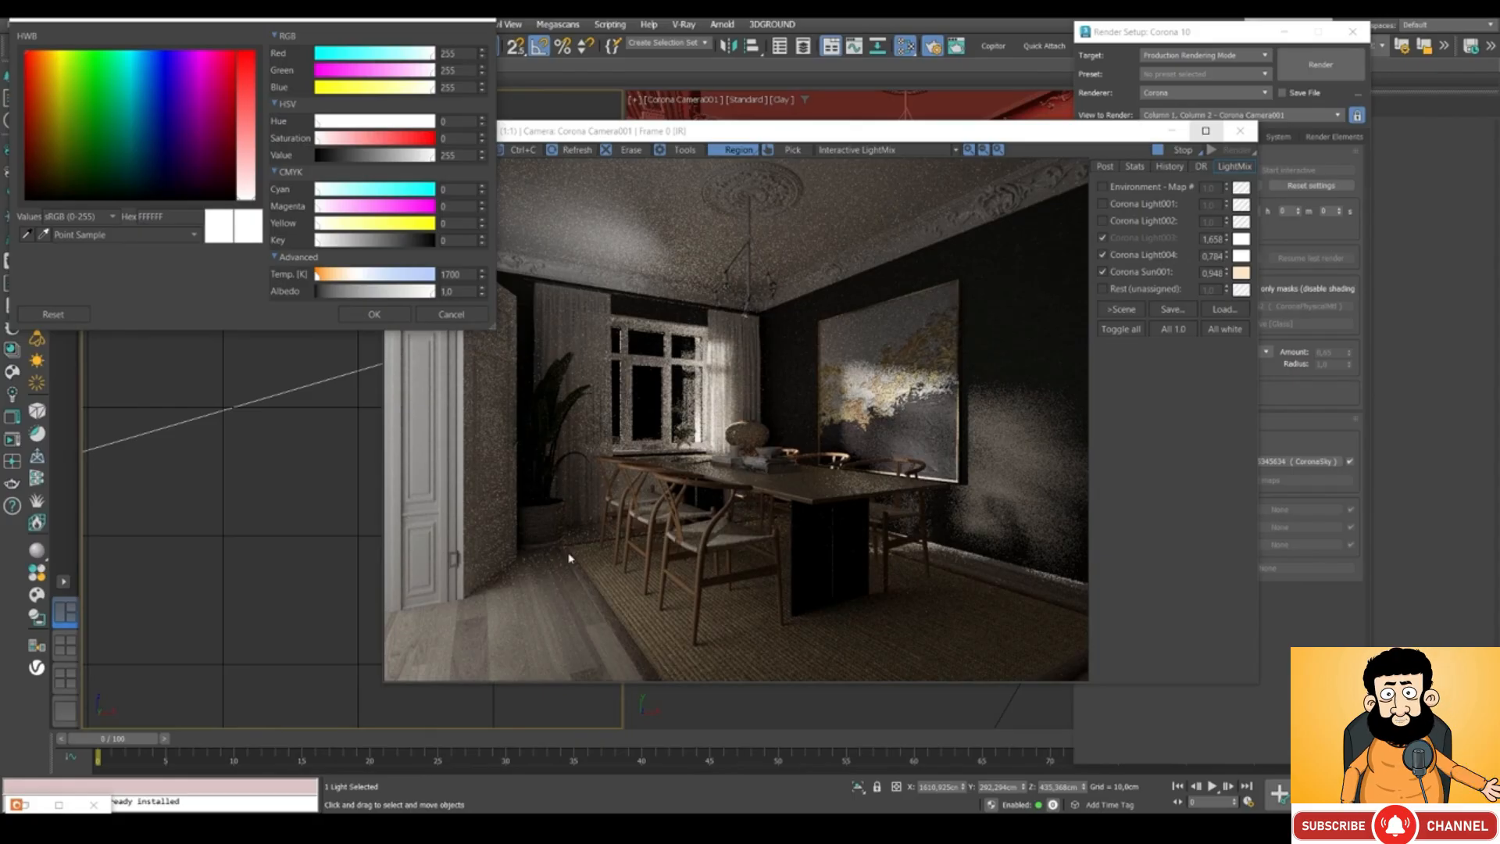
drag(256, 20, 497, 115)
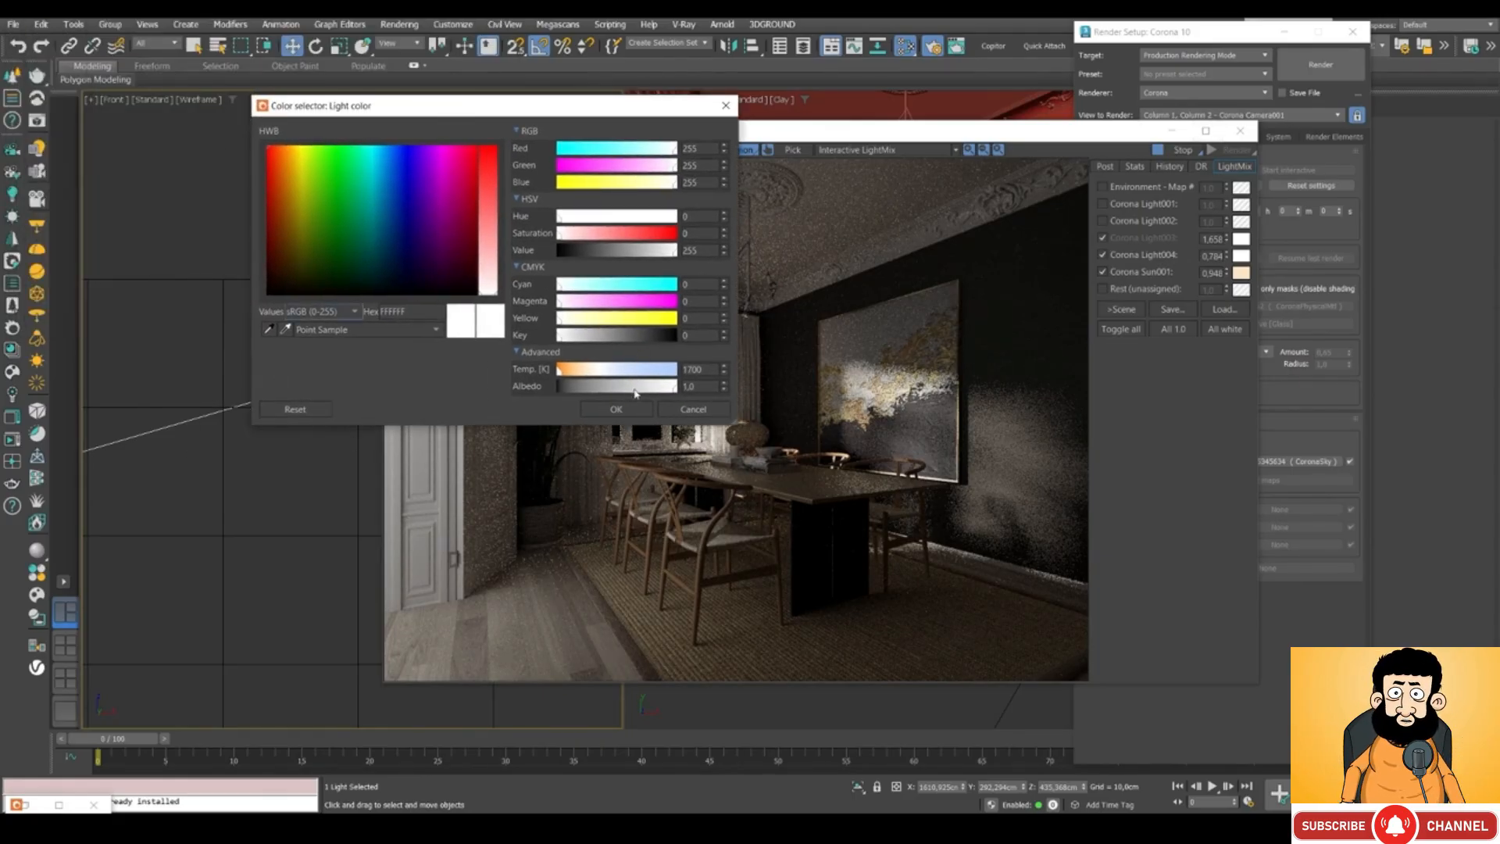
drag(625, 372, 618, 372)
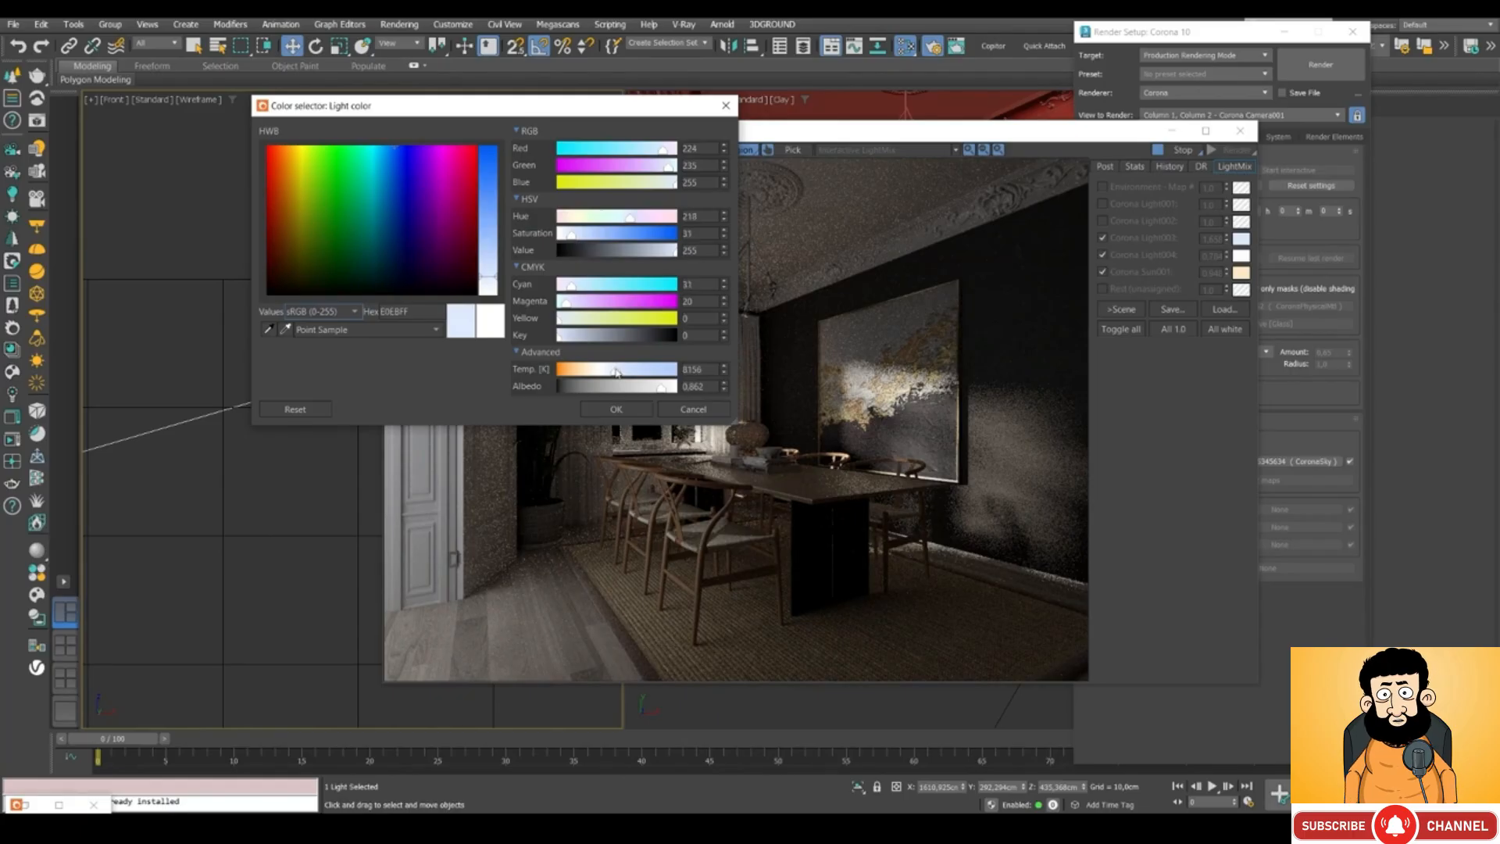
click(617, 409)
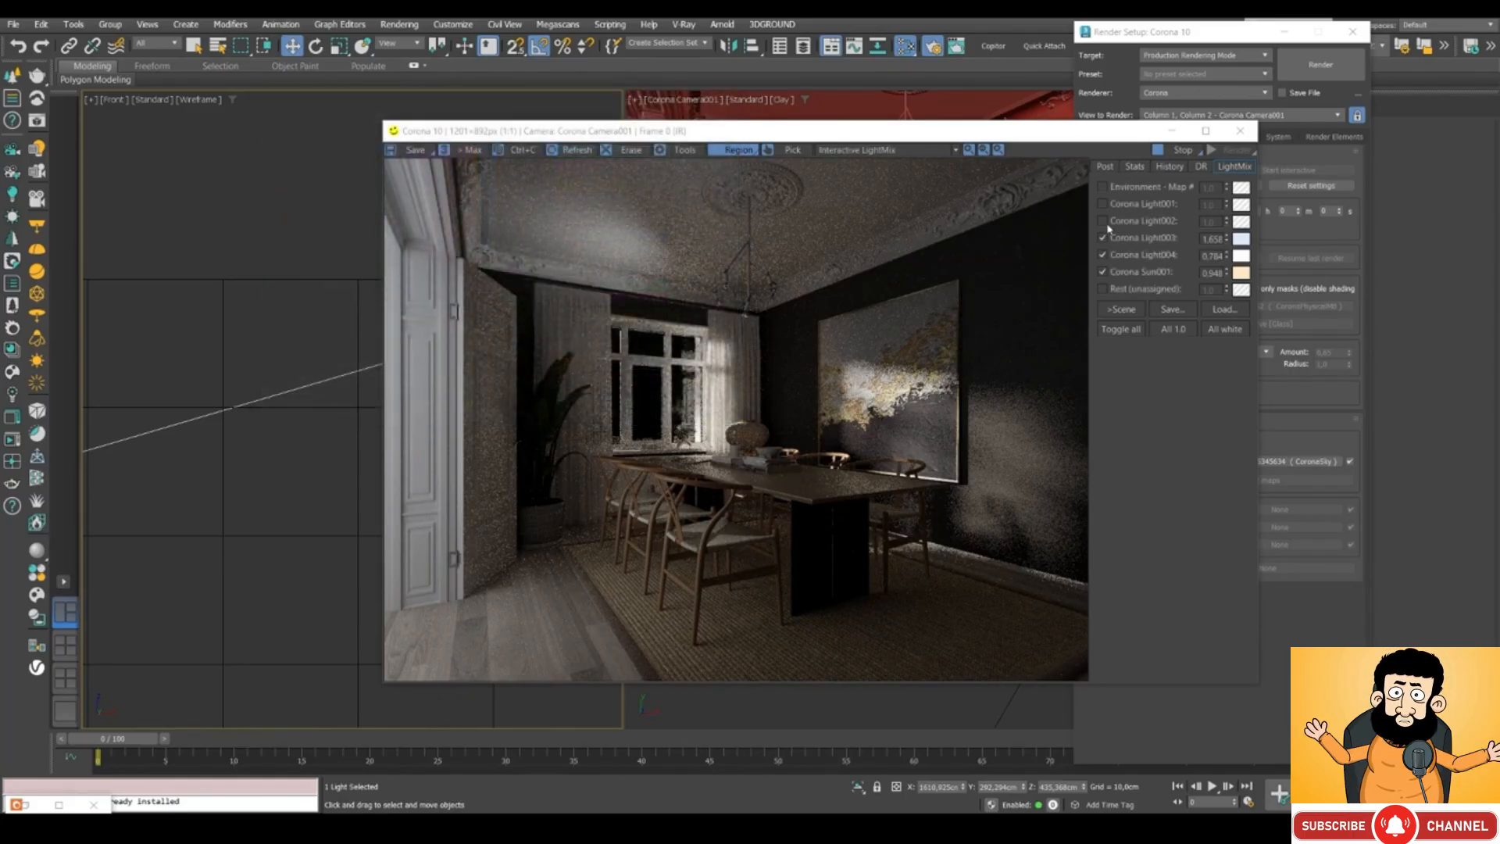
Enable Corona Light002 and Light001 in LightMix, toggling each to compare its effect, and set Light001's intensity to 0.732.
click(1104, 222)
click(1103, 222)
click(1103, 221)
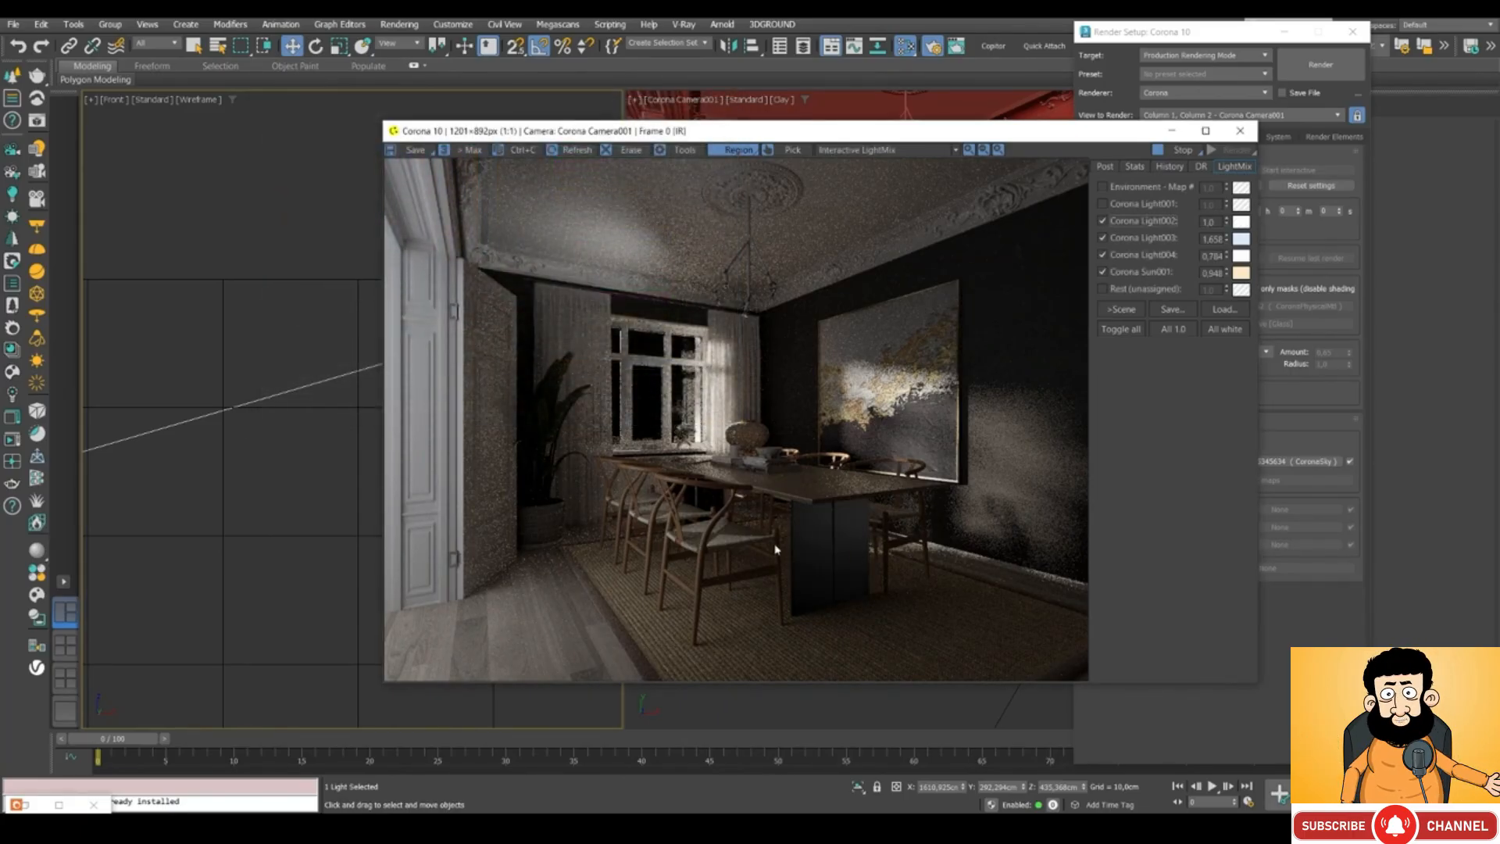
click(1103, 204)
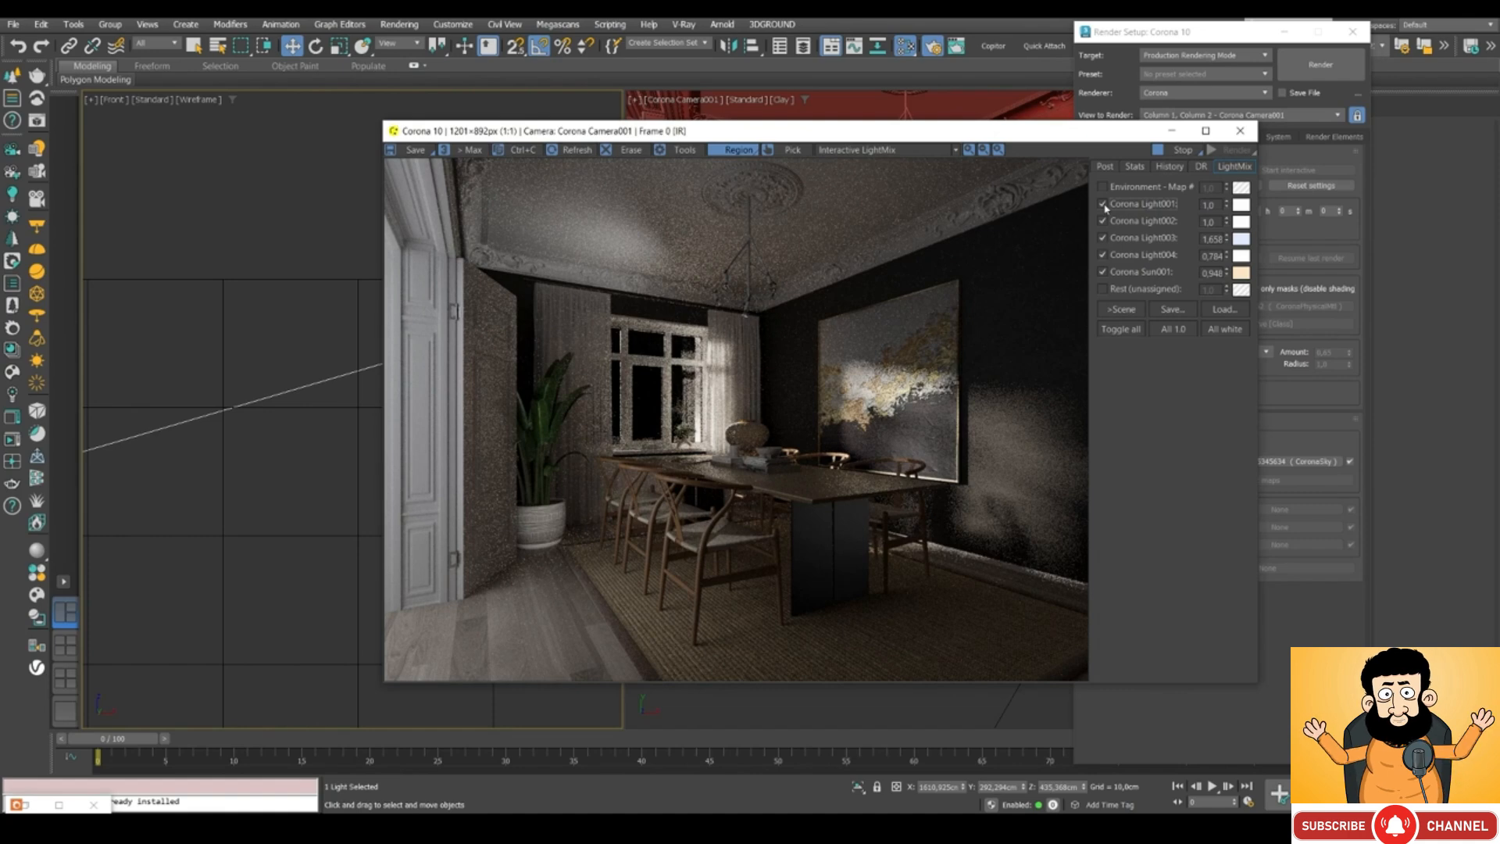
click(1103, 205)
click(1104, 204)
drag(1227, 206, 1232, 256)
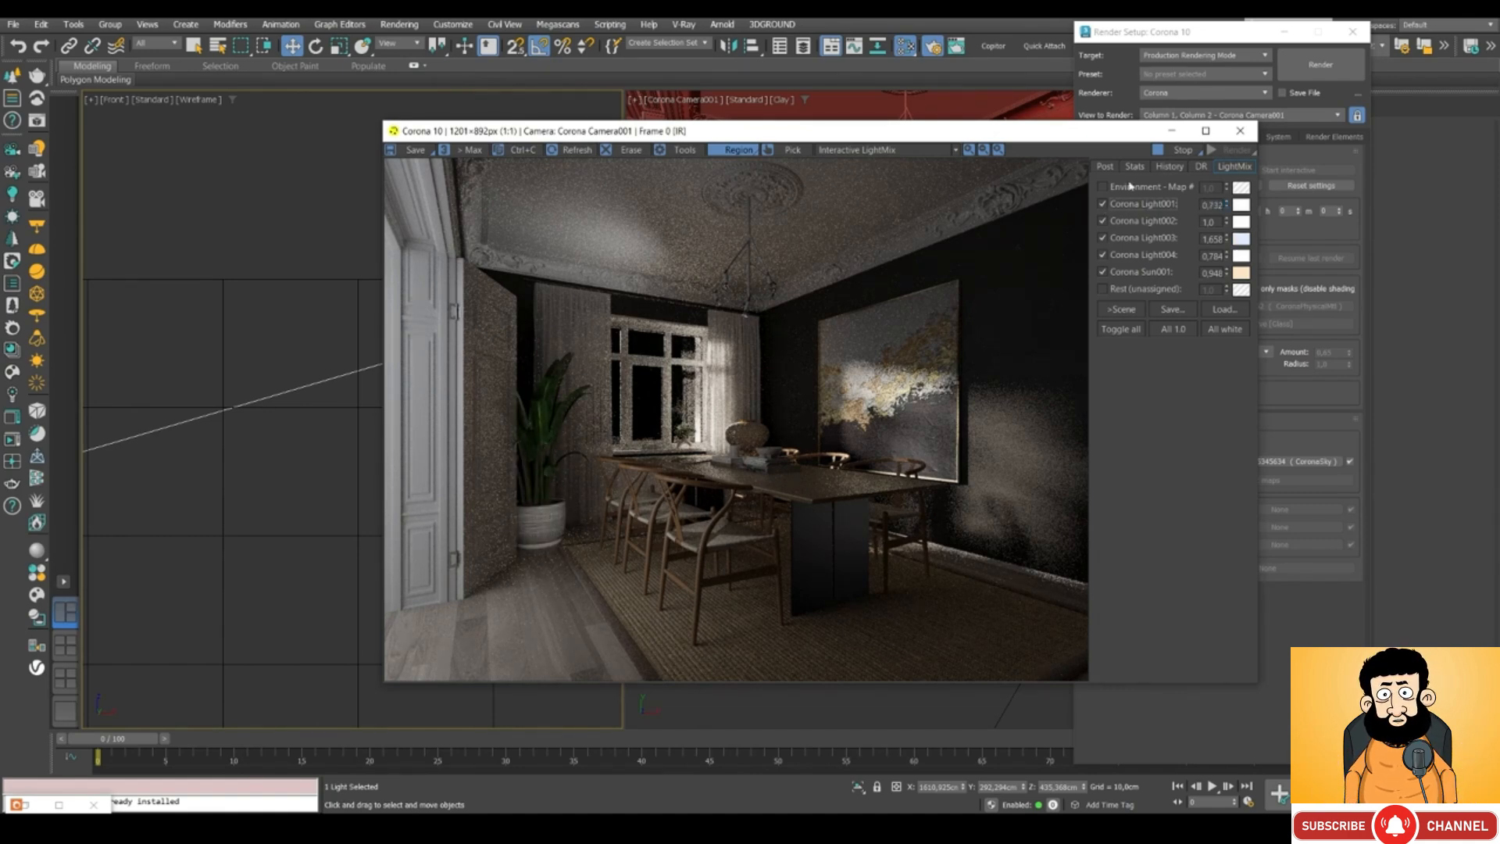
Enable the Environment layer at intensity 0.676 and Rest (unassigned) at intensity 0.564 in LightMix.
click(1103, 188)
click(1101, 190)
click(1102, 190)
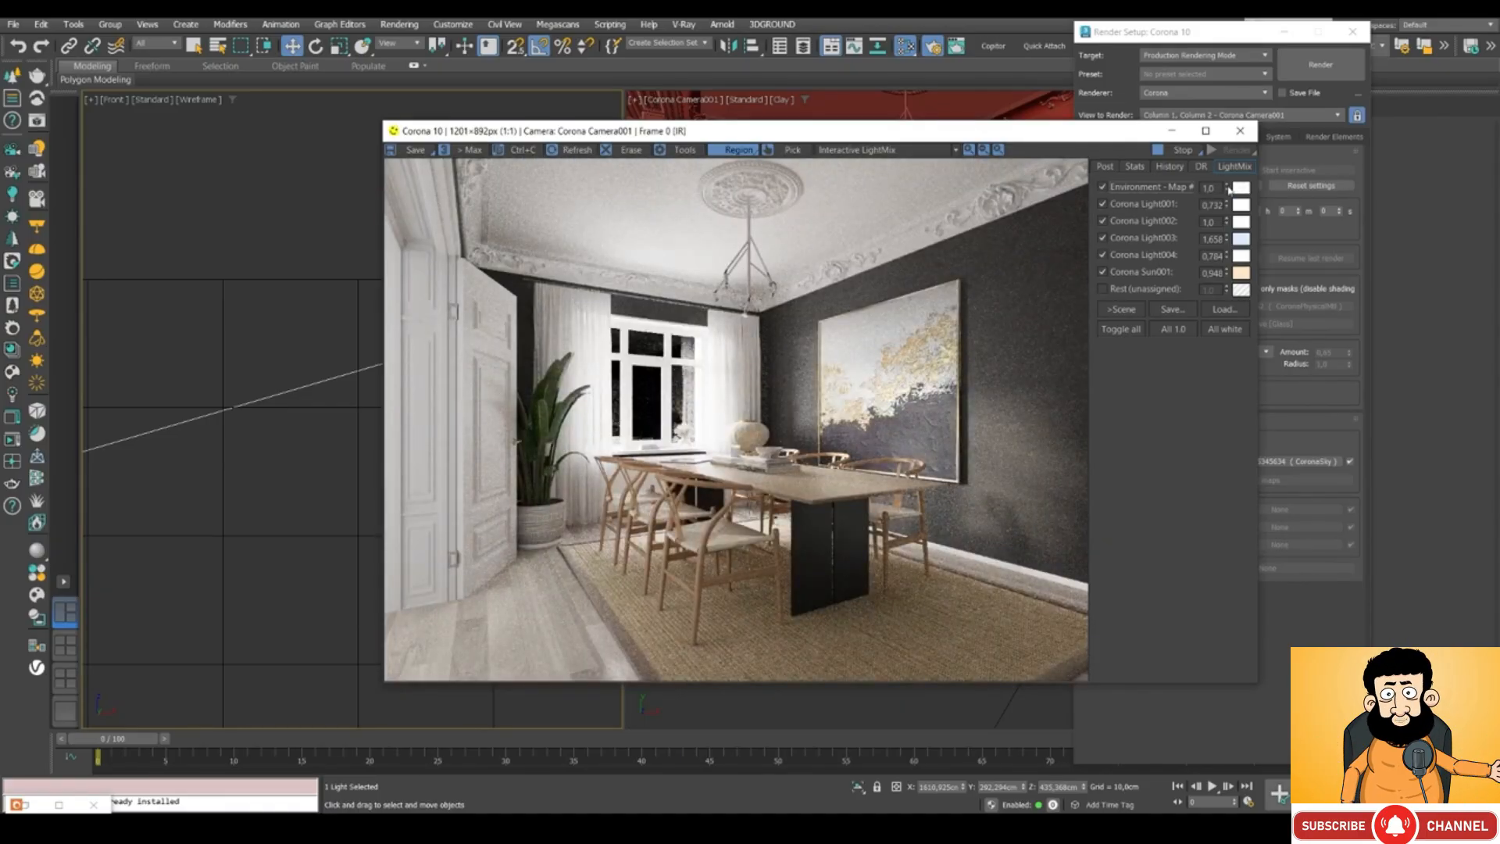
drag(1226, 188, 1233, 250)
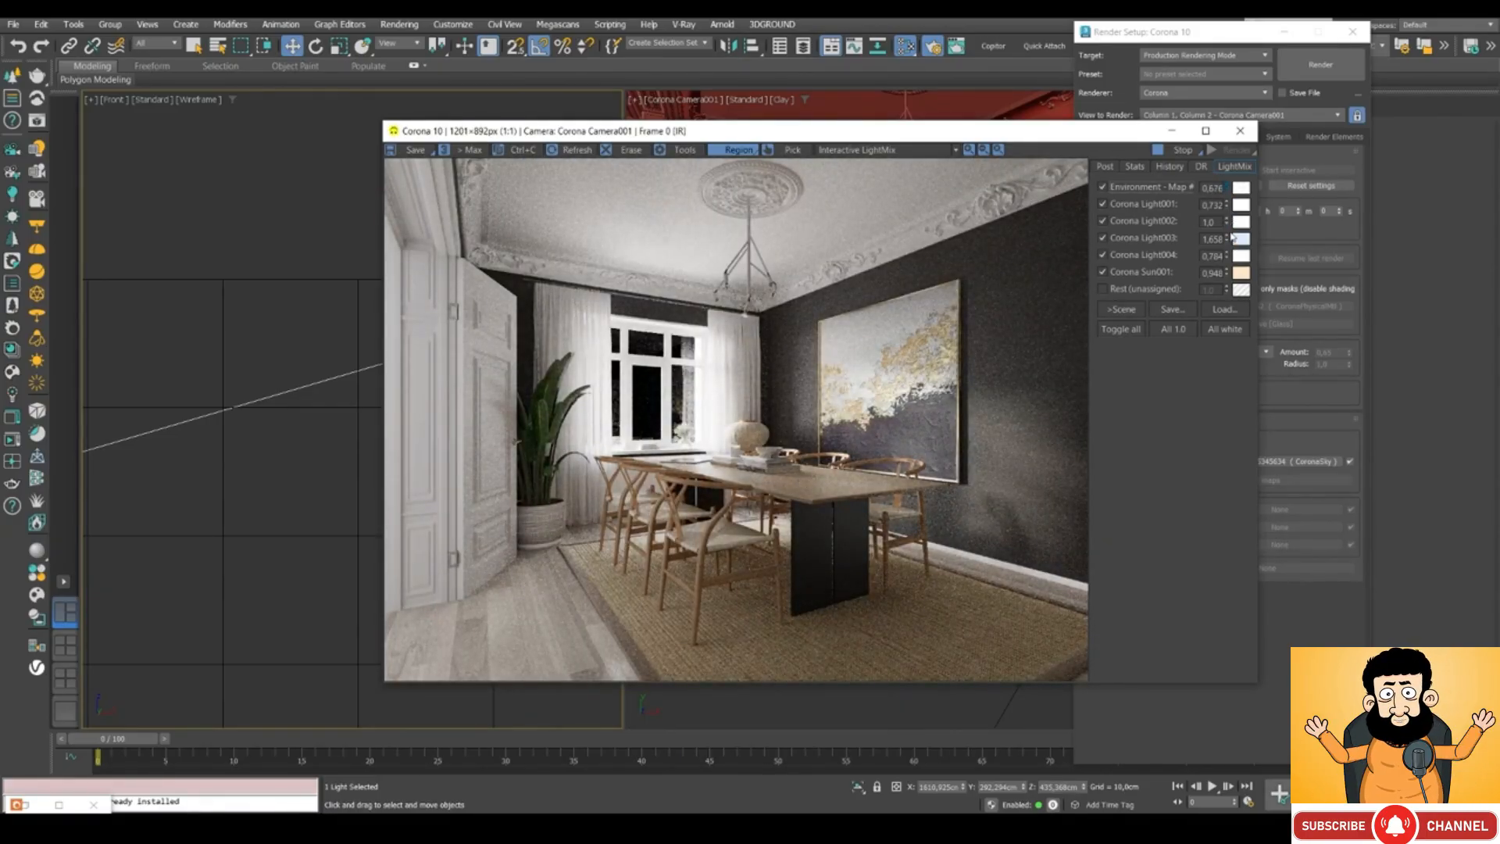
click(1104, 289)
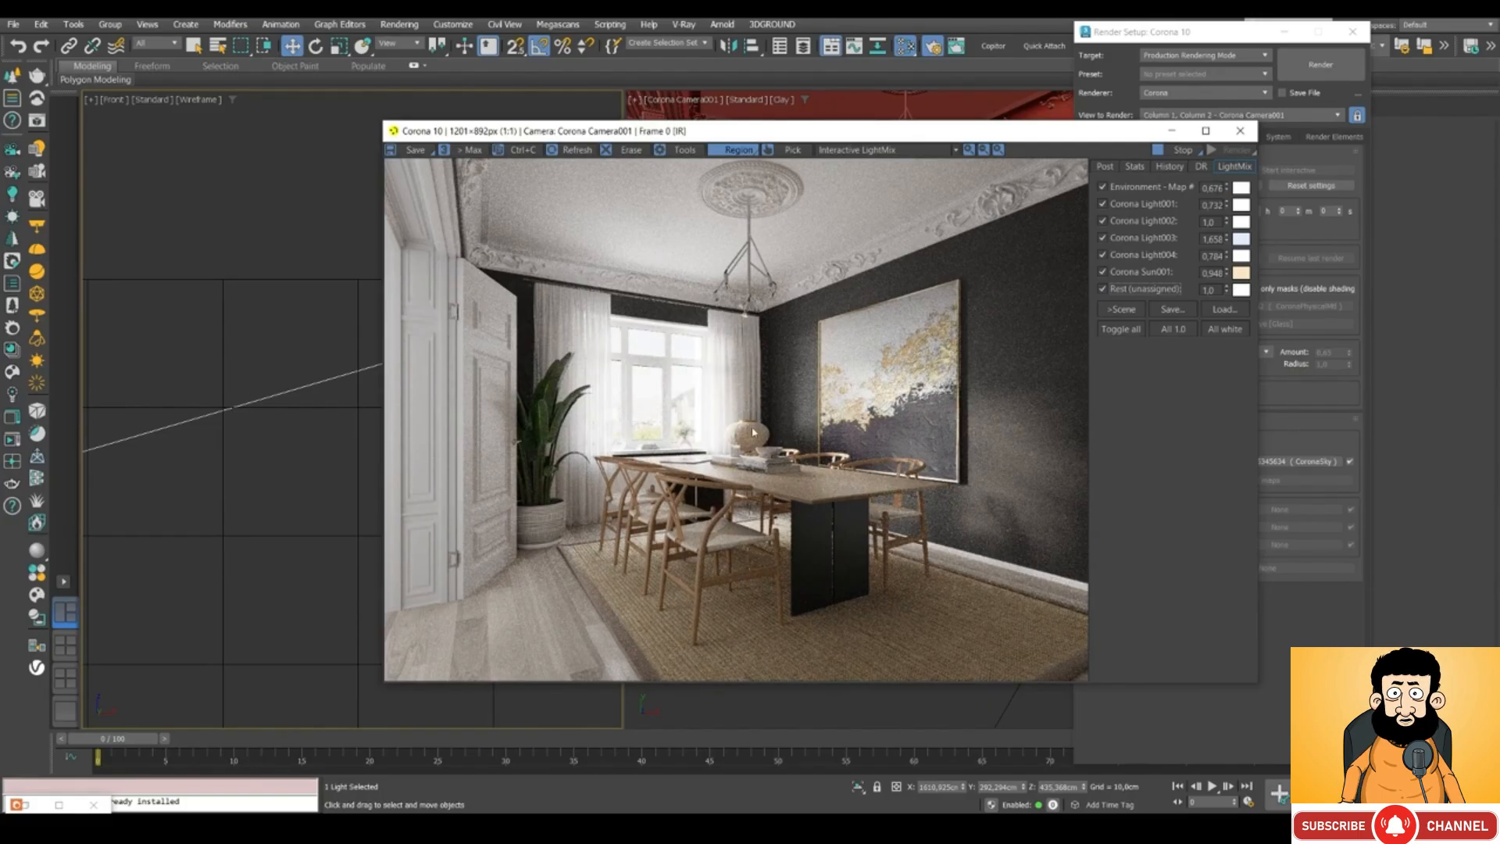
drag(1227, 290, 1226, 356)
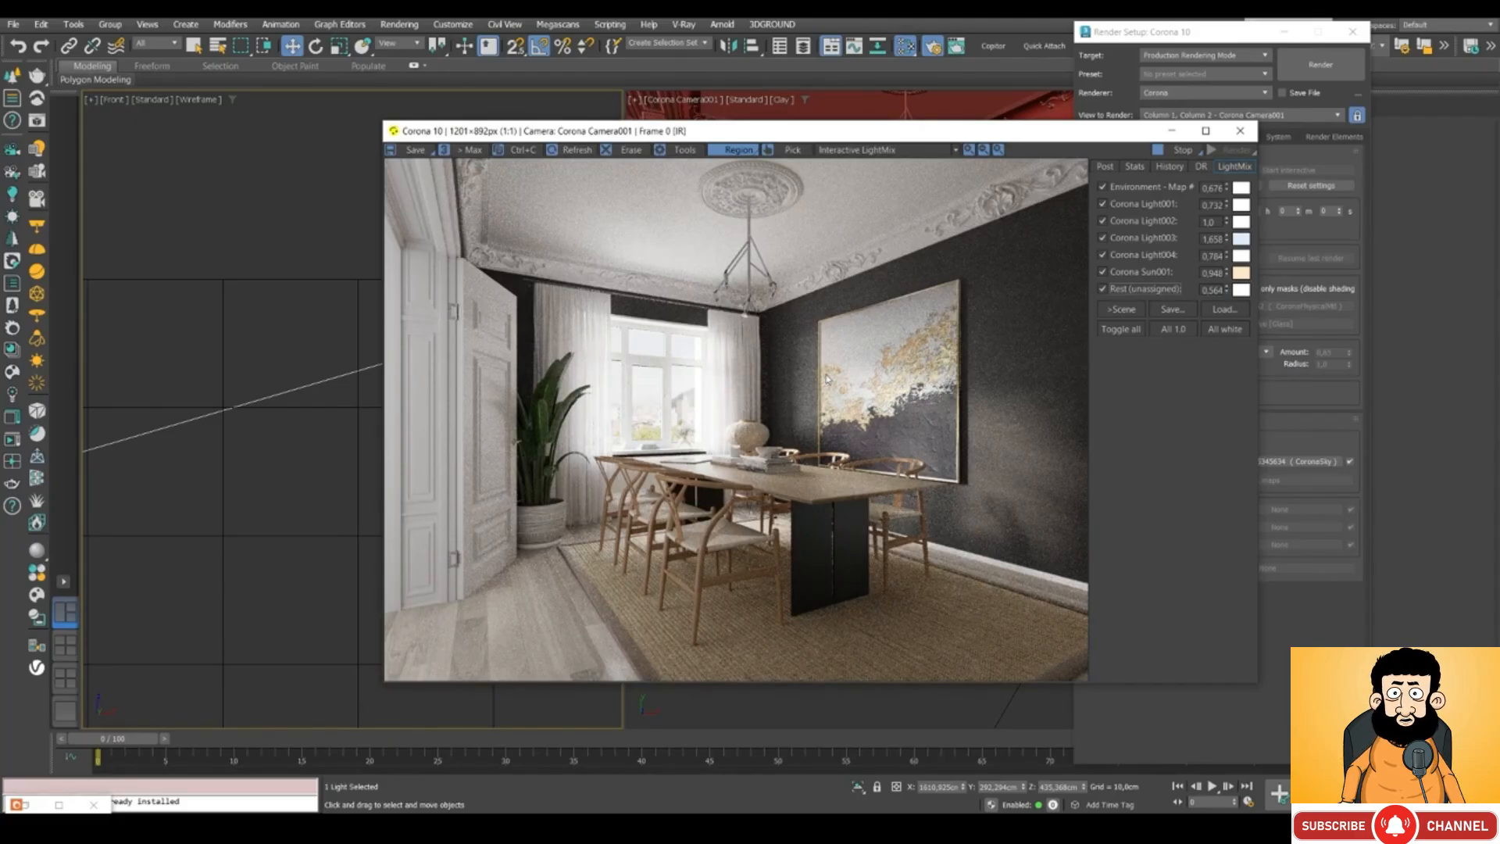
Bake the current LightMix colours and intensities into the scene lights and view the re-rendered image.
click(1122, 309)
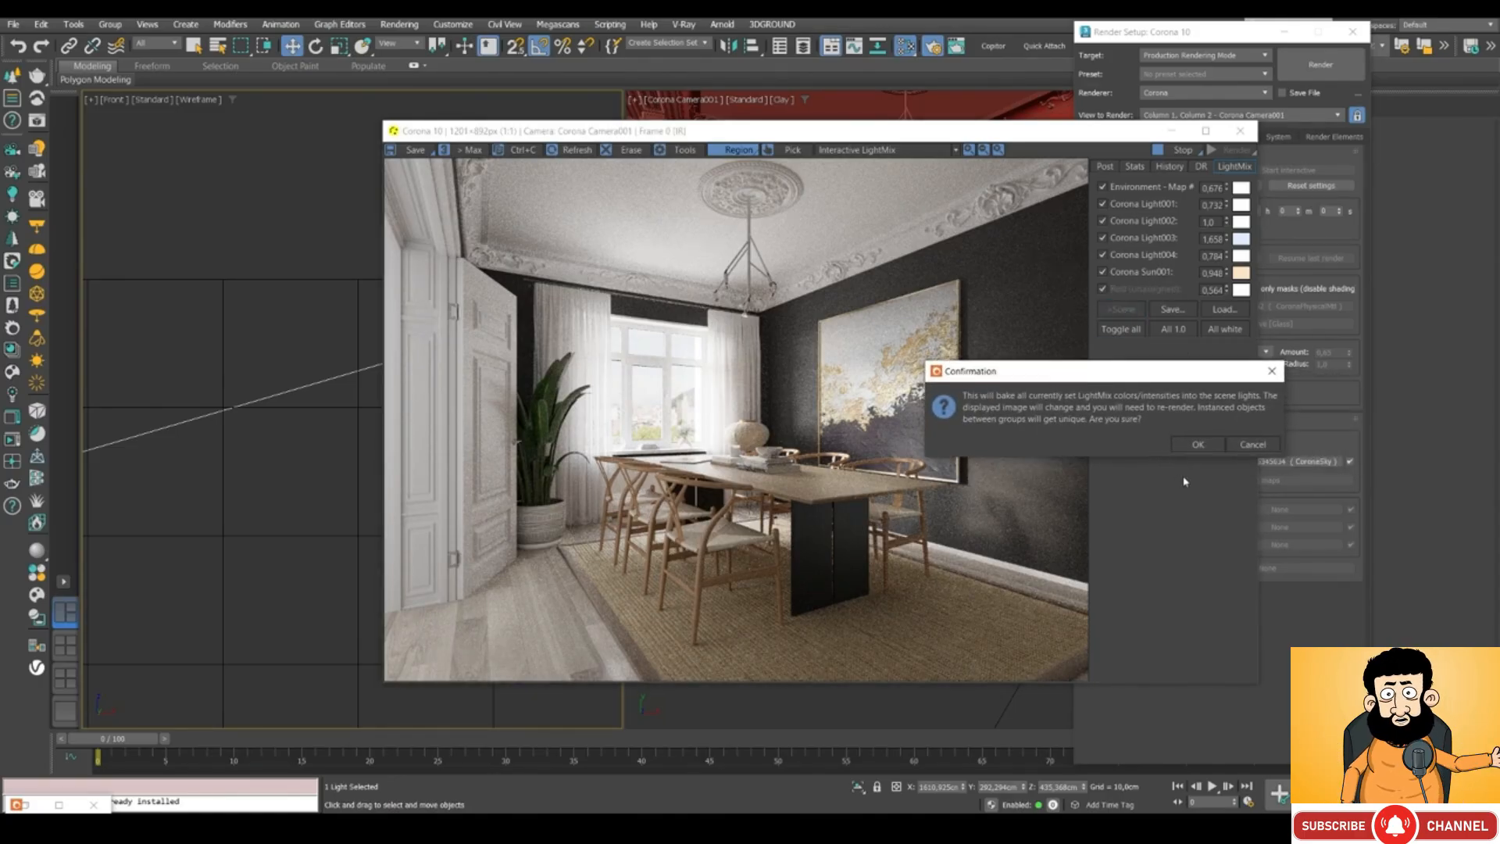
click(1197, 445)
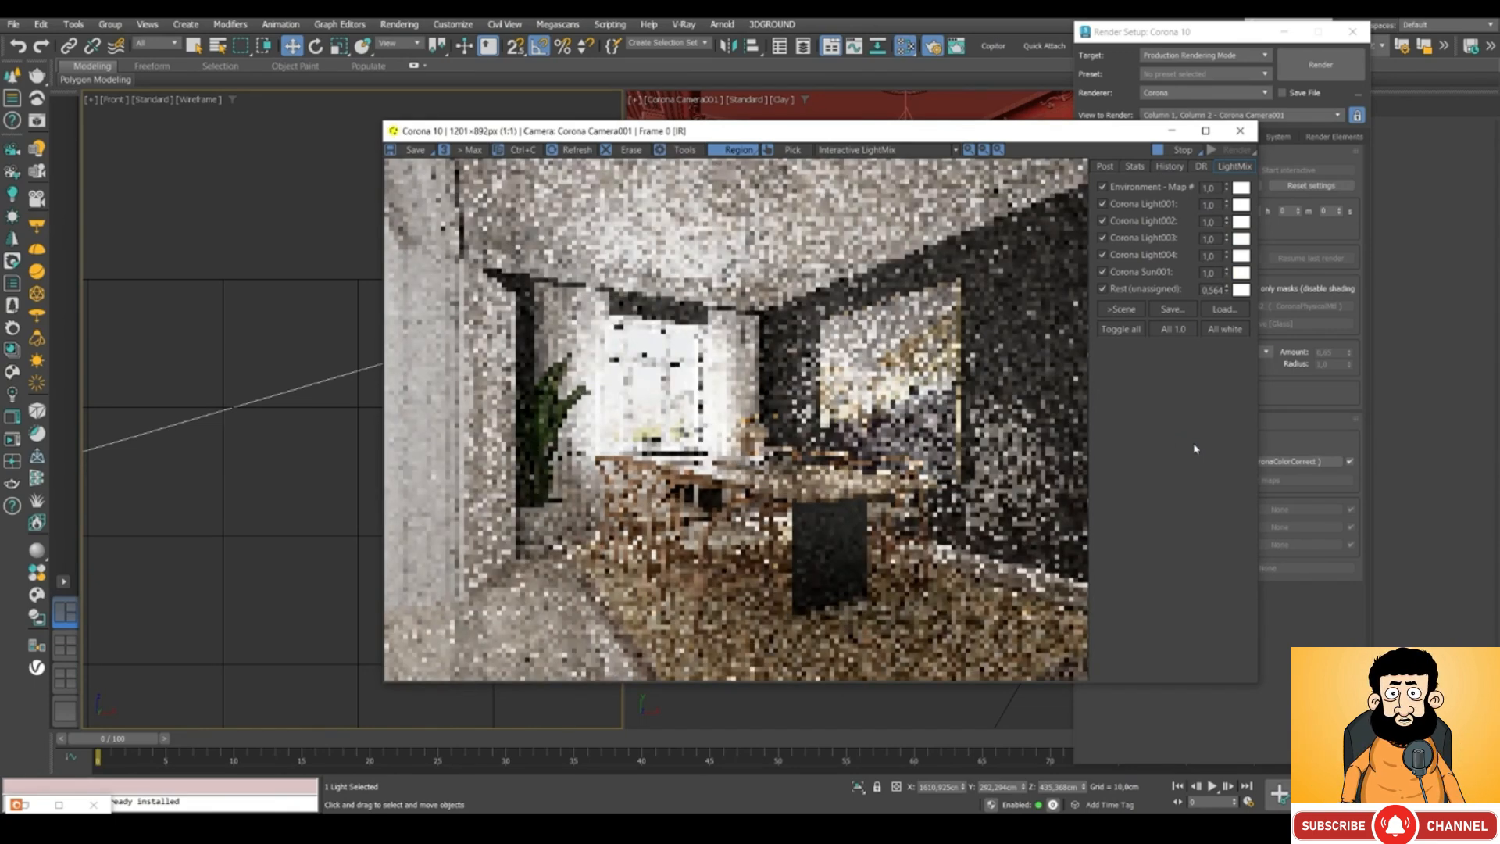
drag(592, 131, 626, 136)
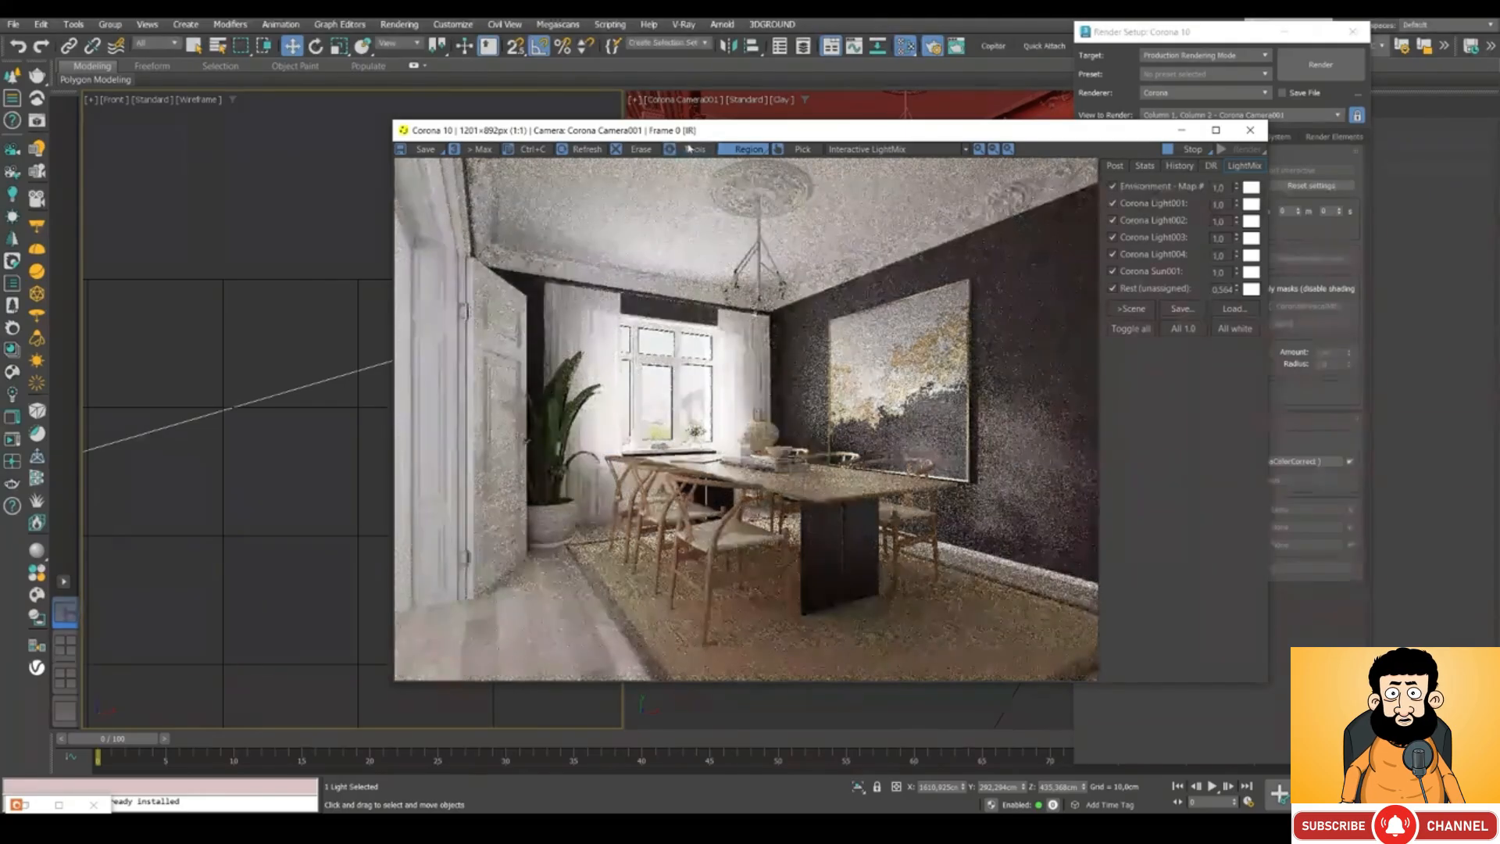
drag(647, 131, 864, 121)
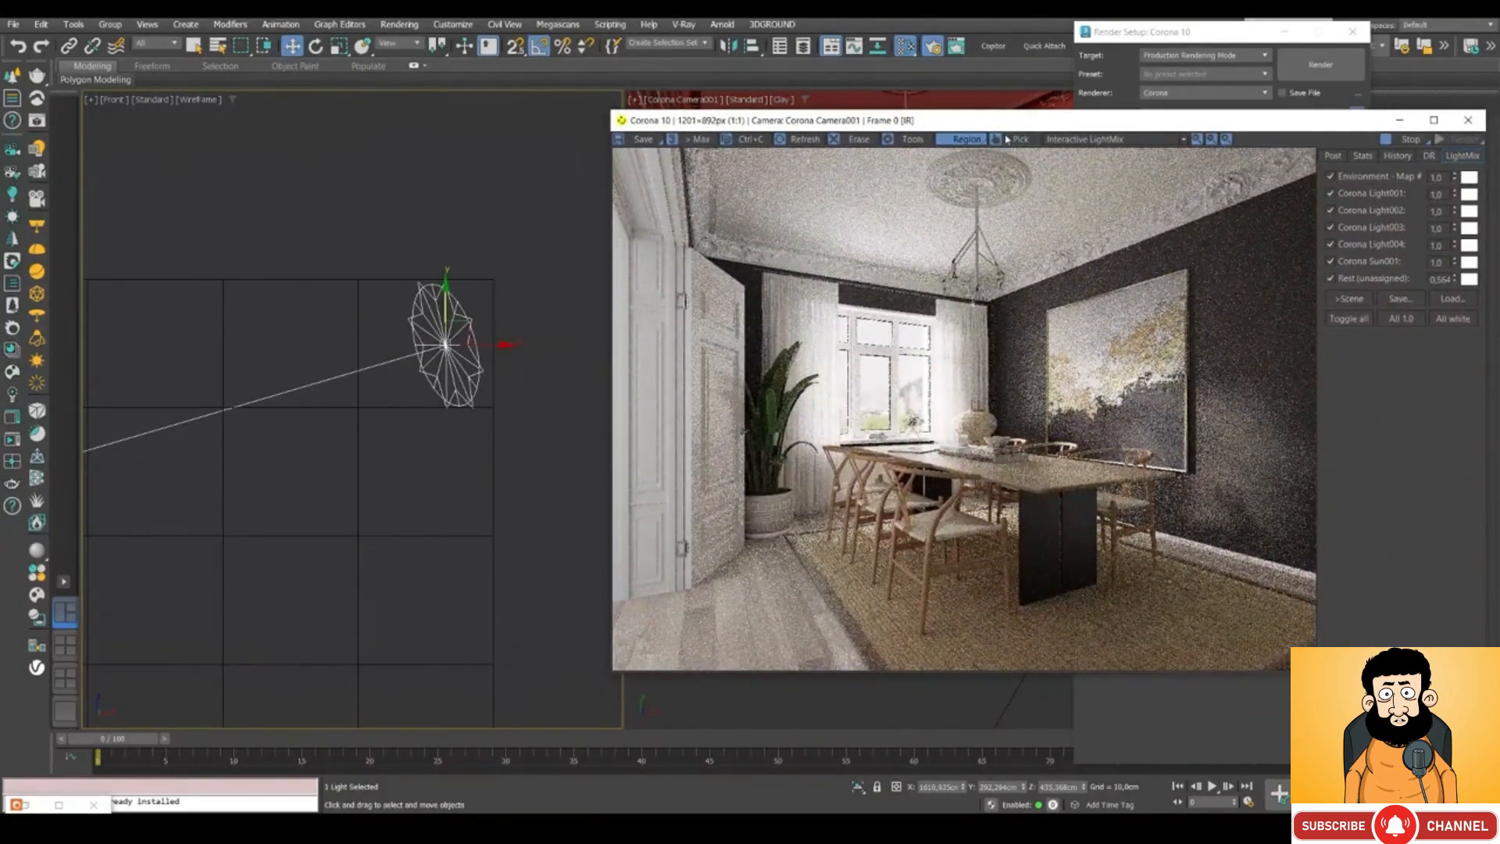
drag(1005, 125, 682, 133)
Stop the interactive render and delete all LightMix render elements, from Interactive LightMix to Rest (unassigned).
drag(1192, 36, 1303, 36)
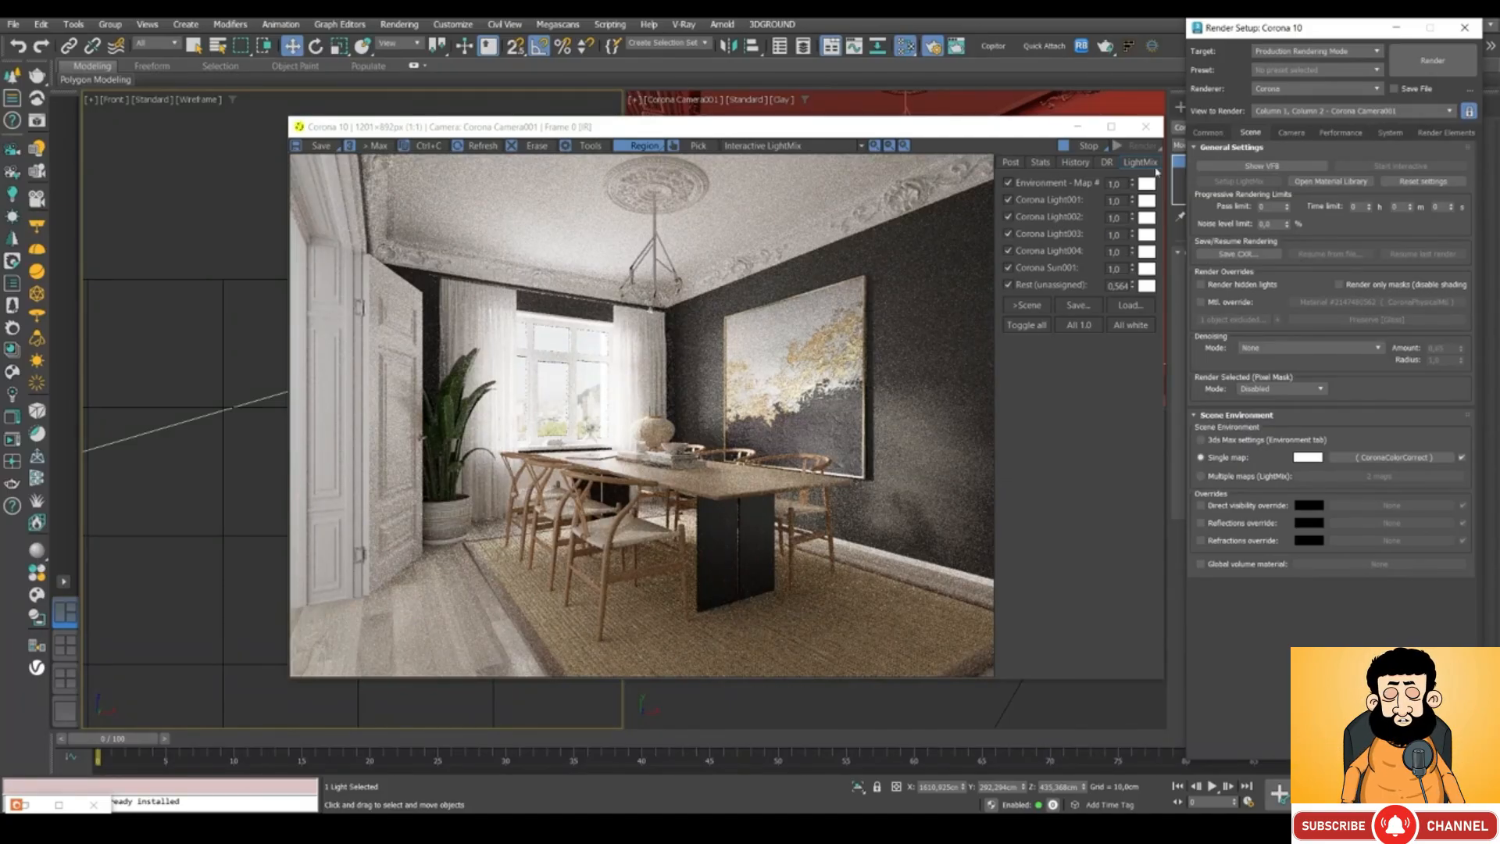
click(1086, 147)
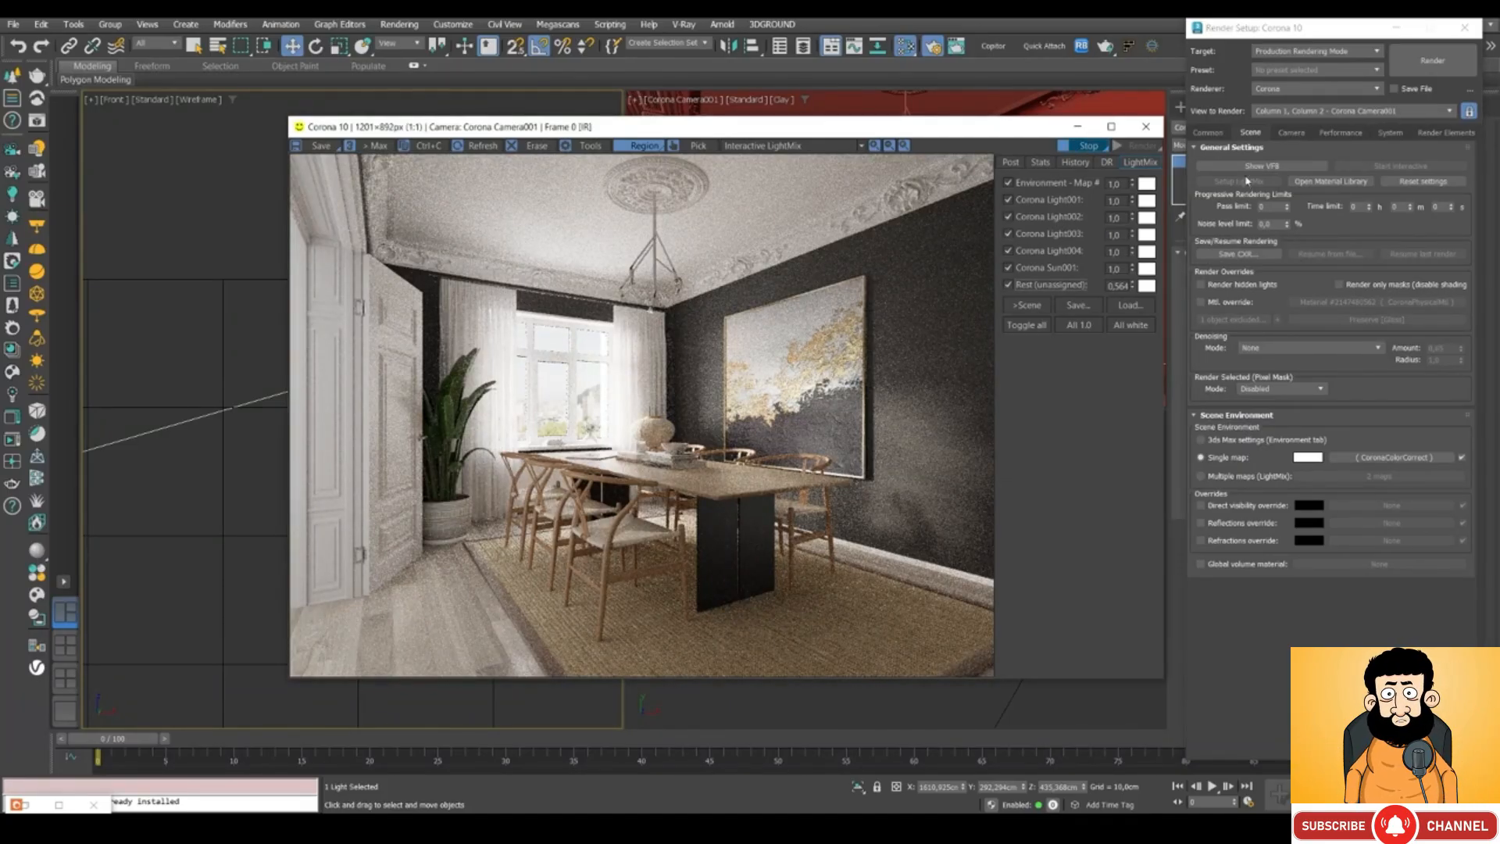
click(1442, 134)
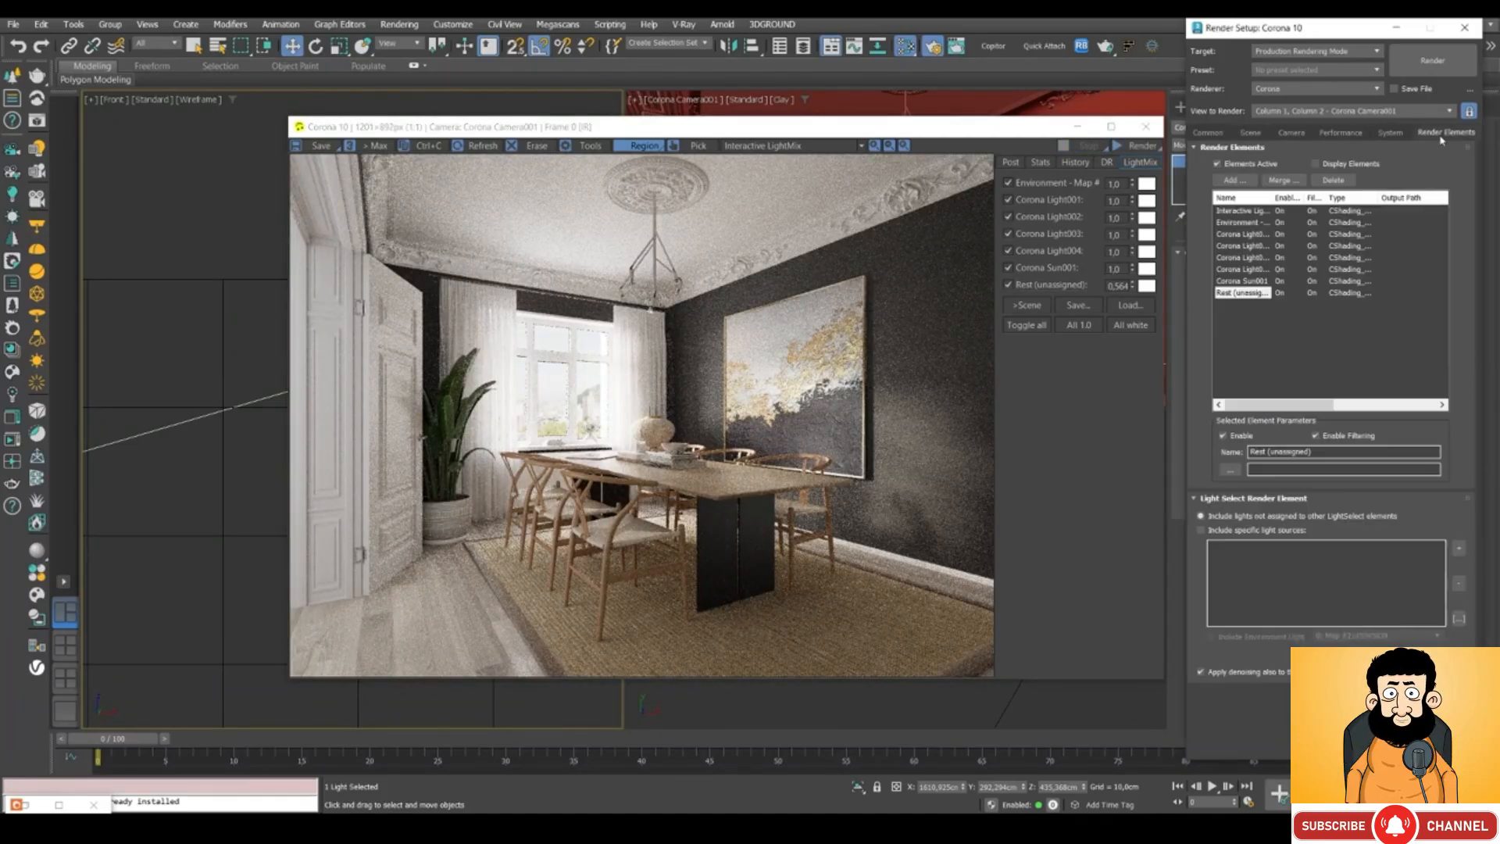
click(1242, 214)
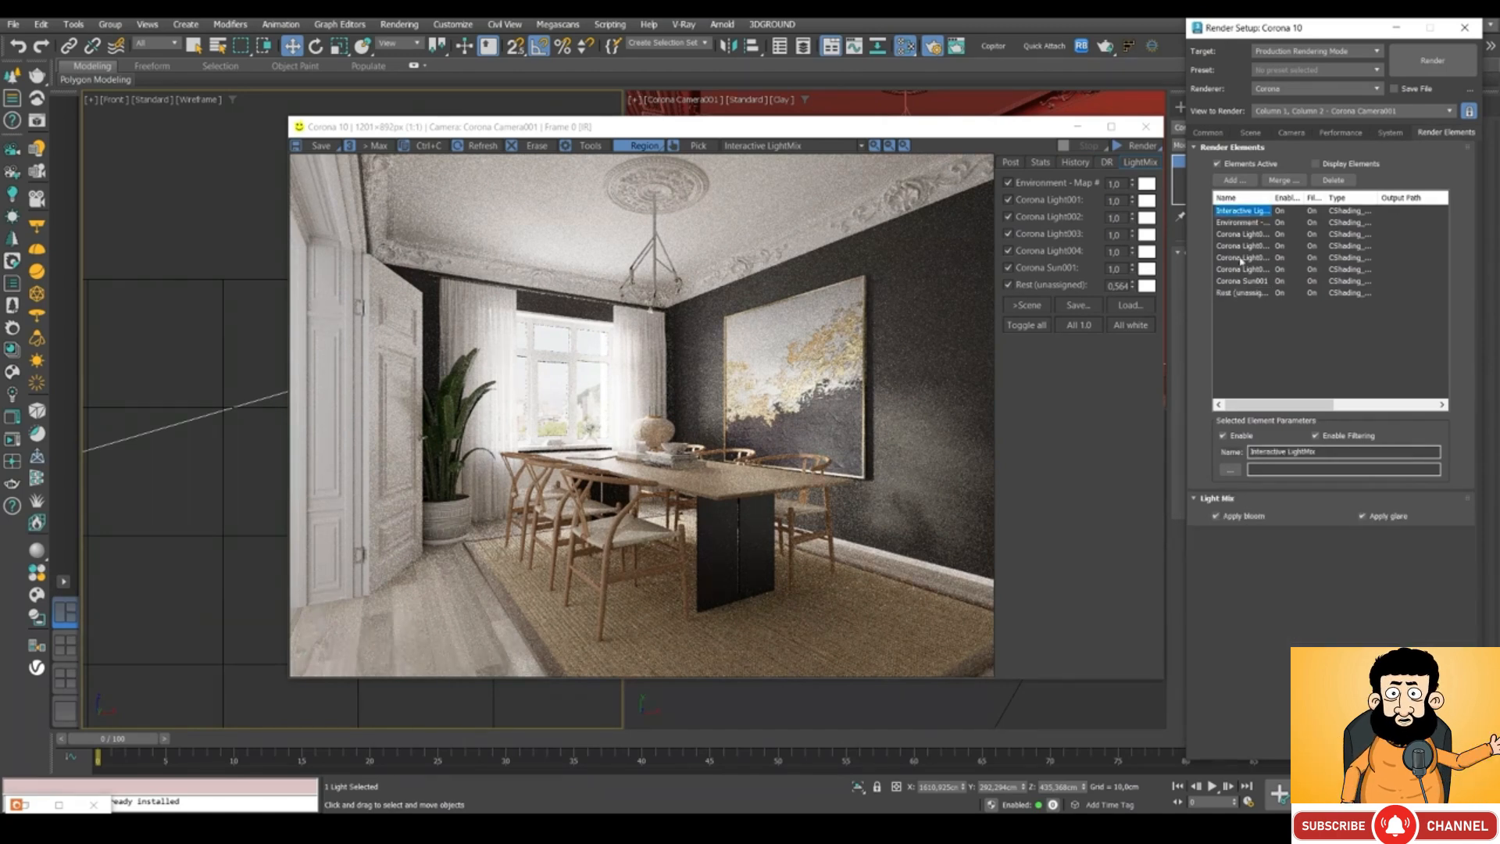
shift+click(1236, 293)
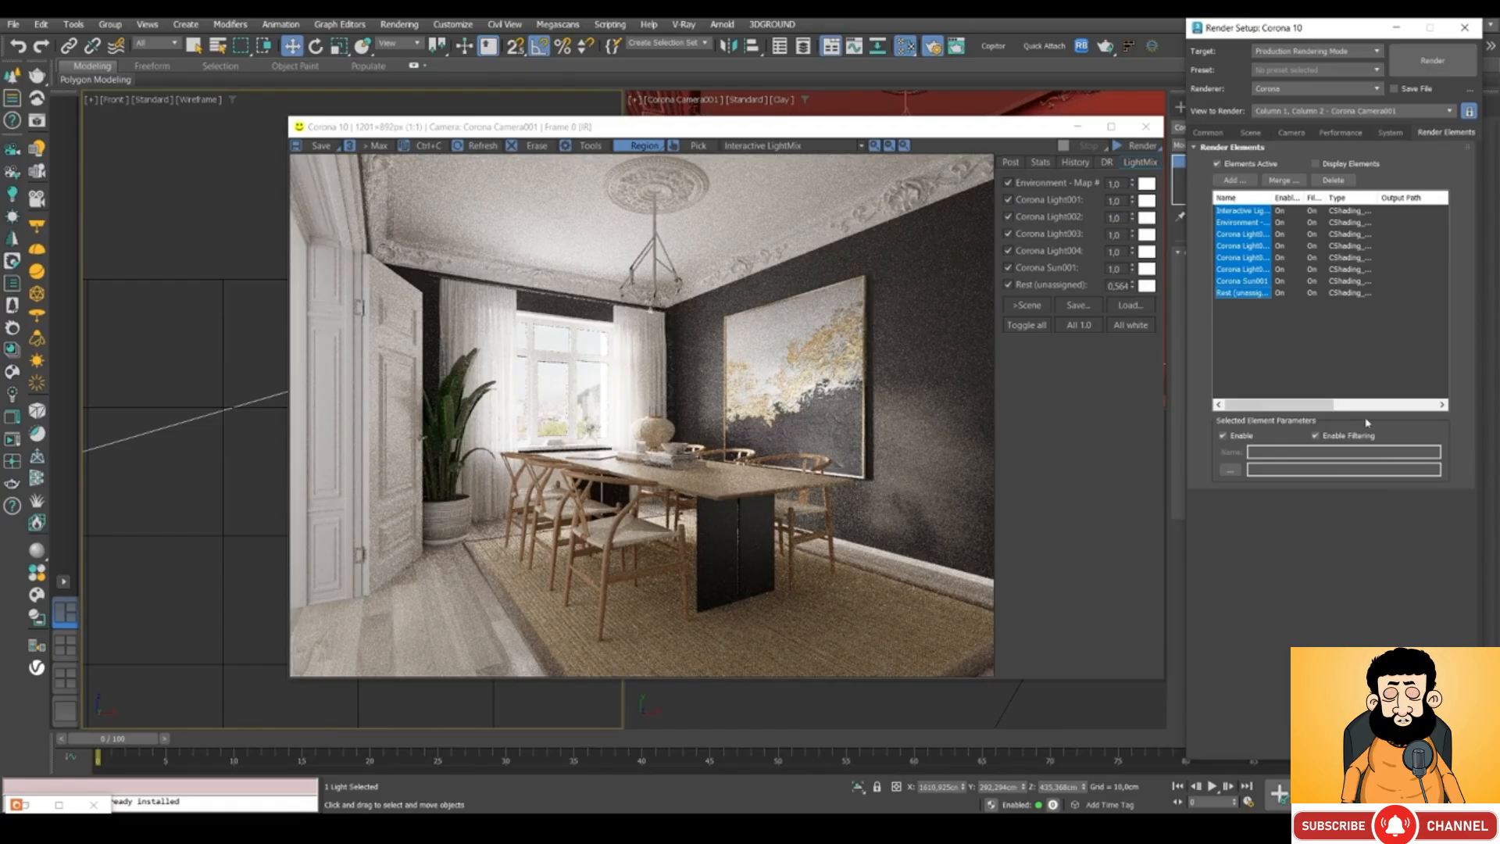
click(1333, 180)
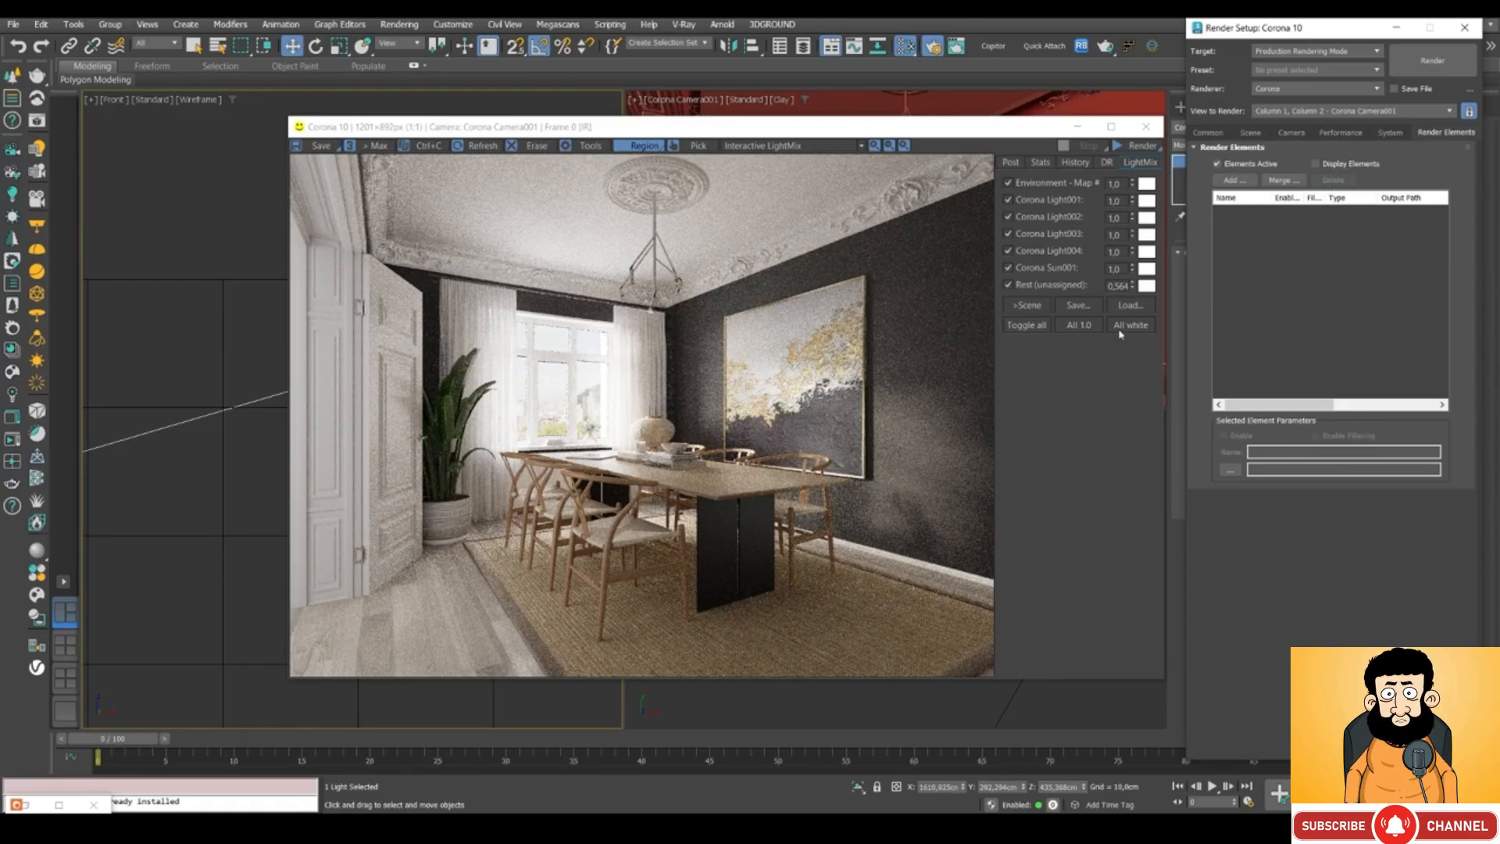
click(1208, 132)
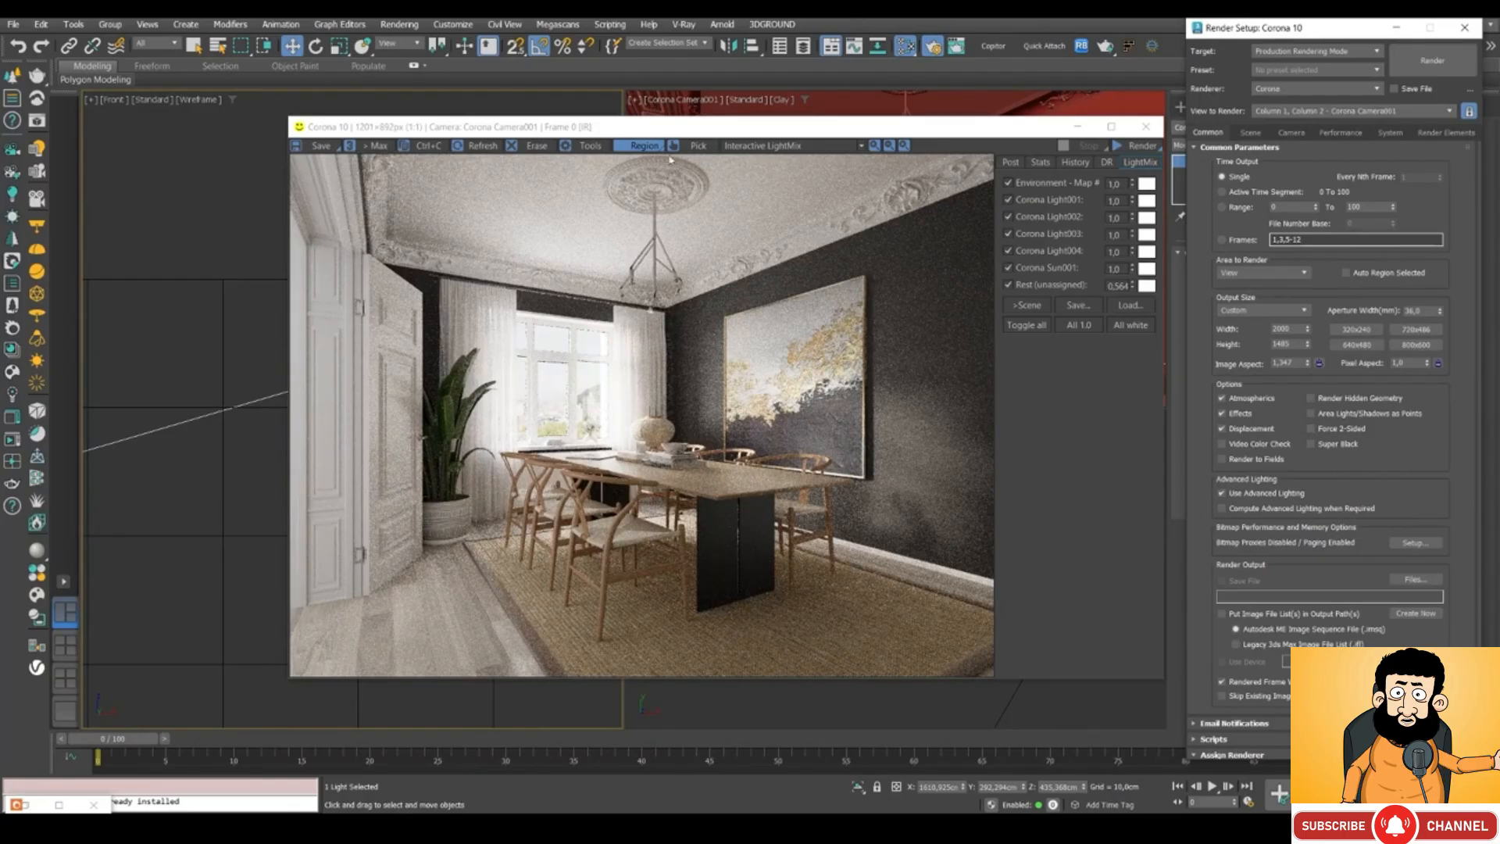
drag(625, 135, 670, 140)
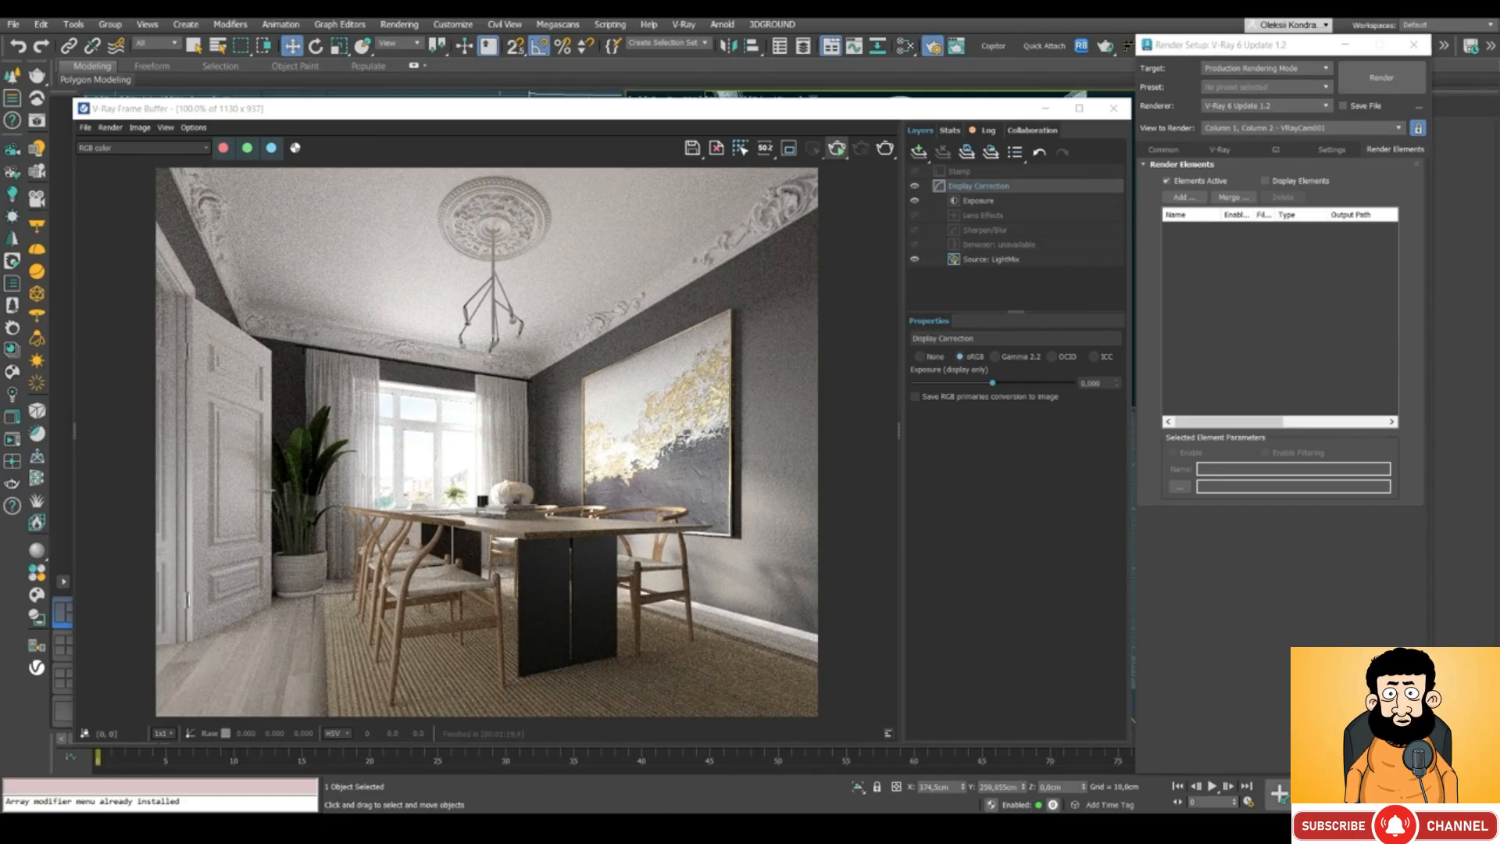
Add a VRayLightMix render element in the V-Ray render setup.
click(1219, 149)
drag(1239, 54, 1226, 53)
click(1367, 152)
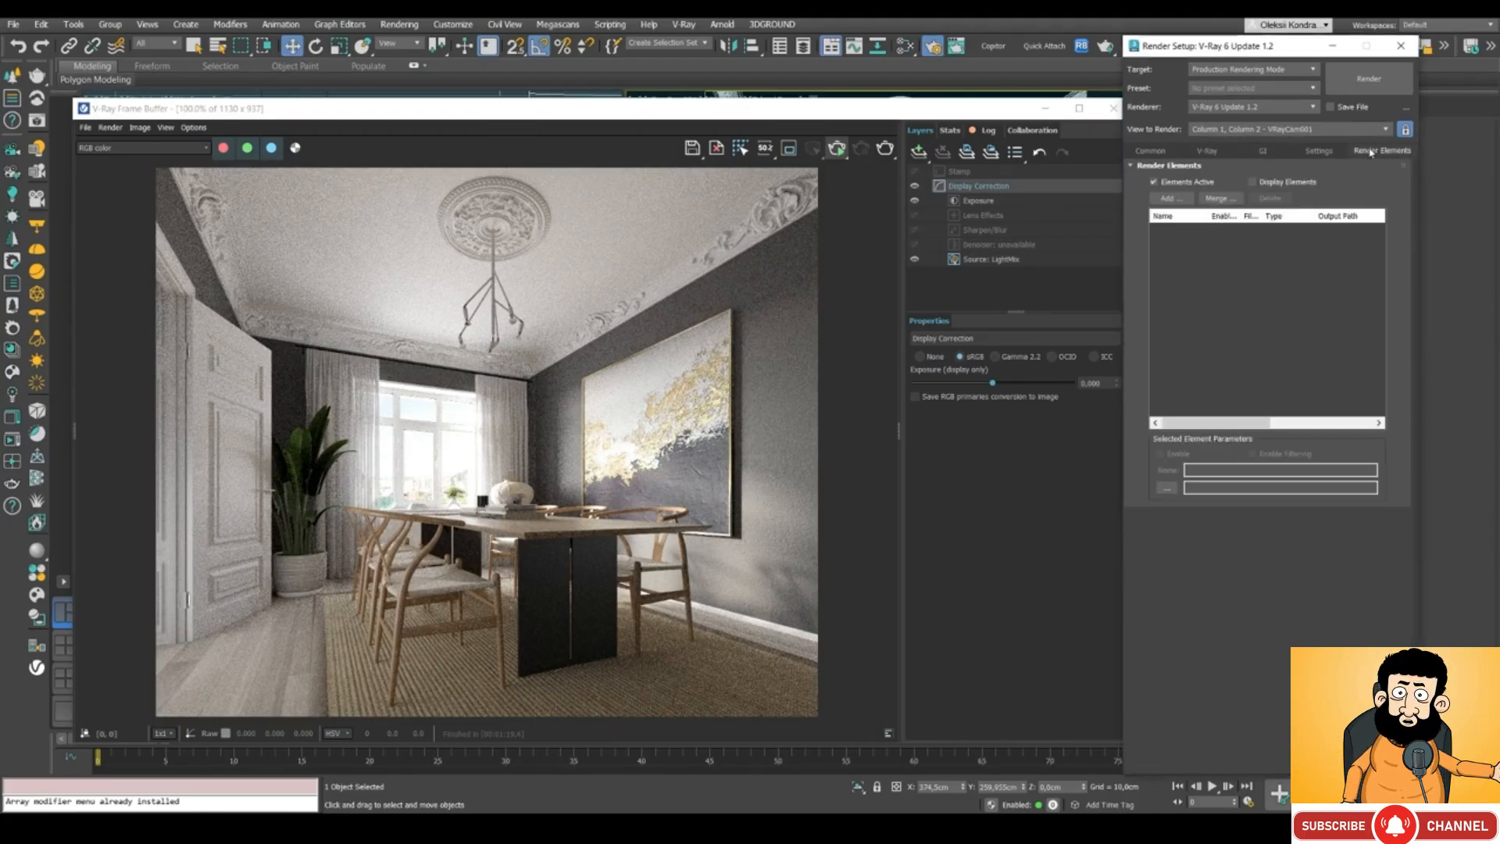
click(1164, 197)
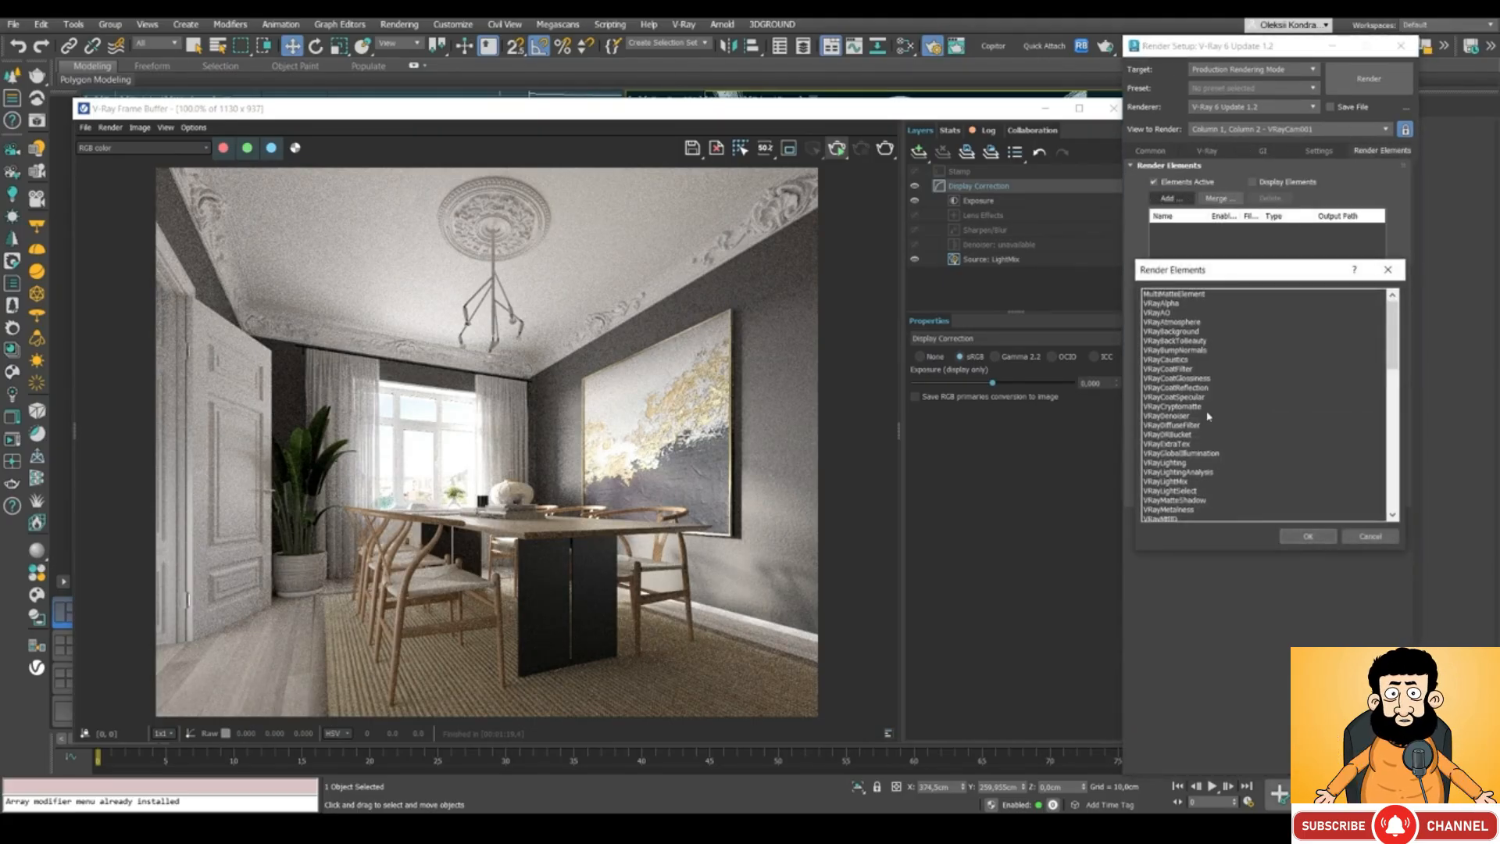
click(1164, 482)
double_click(1165, 482)
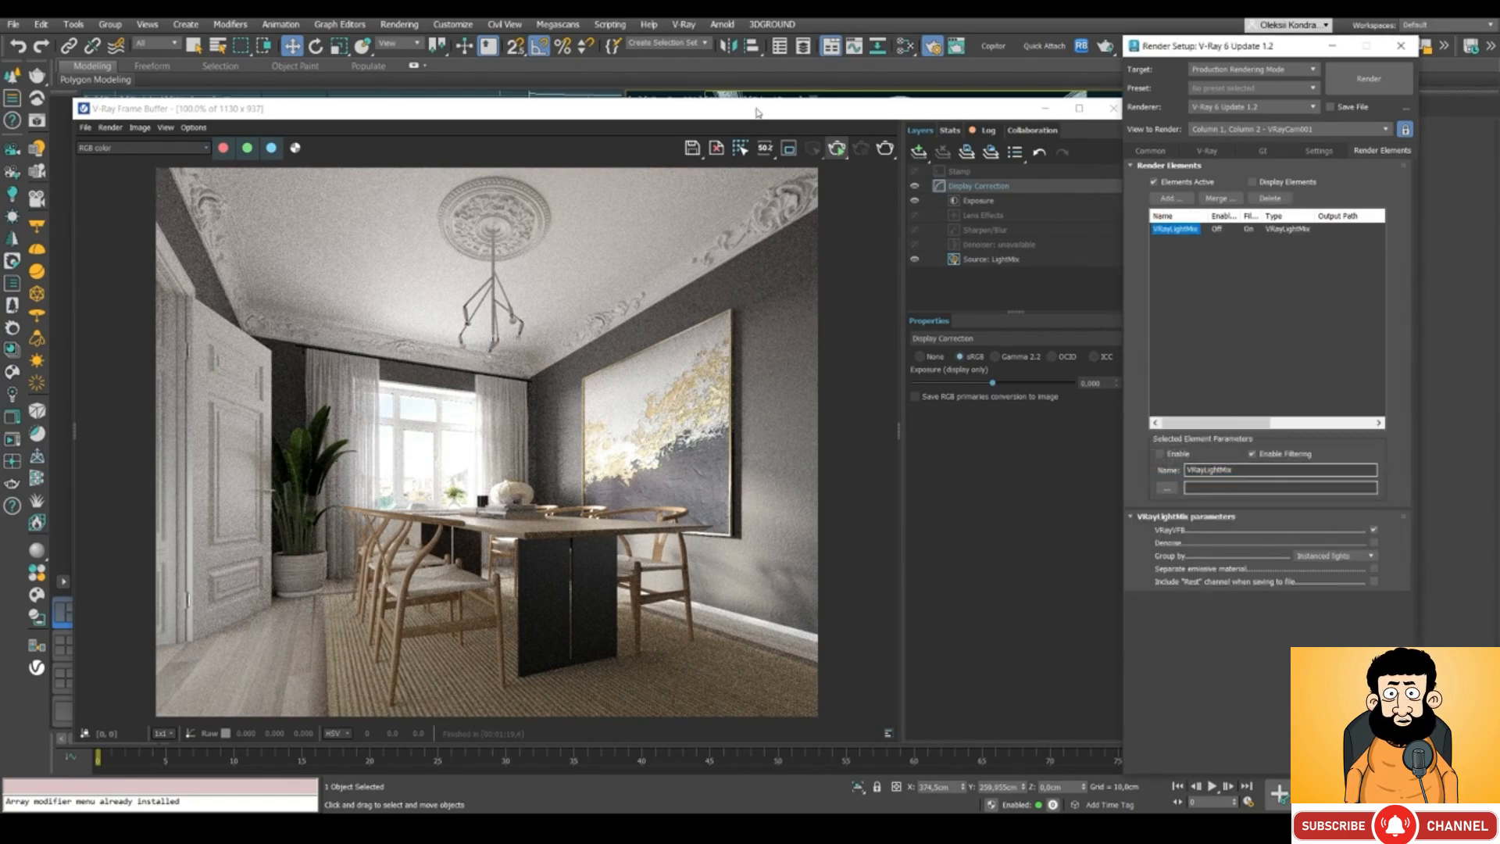
Start an interactive V-Ray render, open its Source: LightMix layer and keep the lights grouped by Instanced lights.
drag(749, 112, 736, 111)
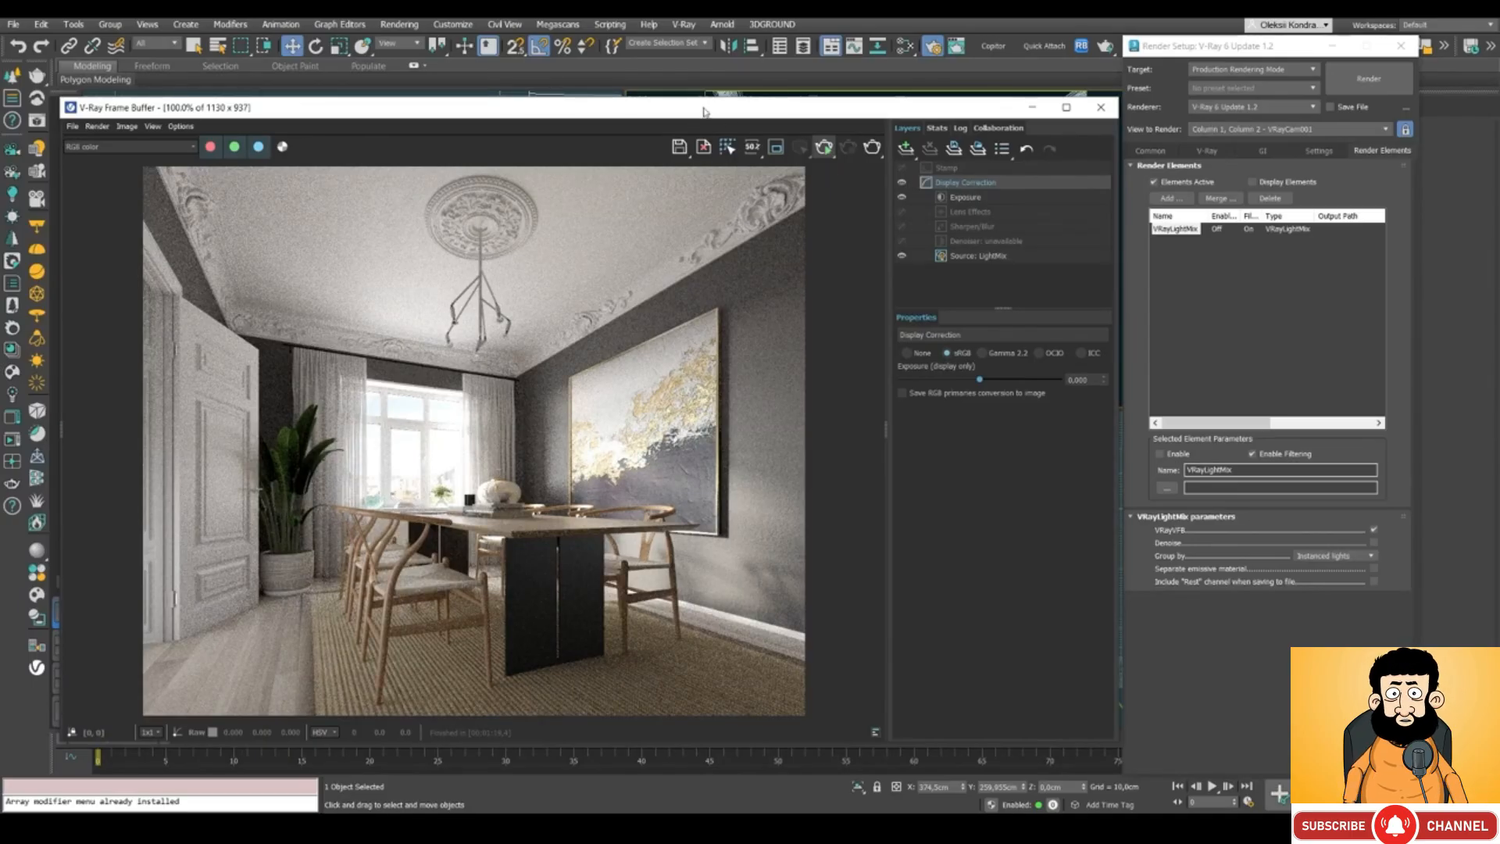
drag(706, 111, 697, 105)
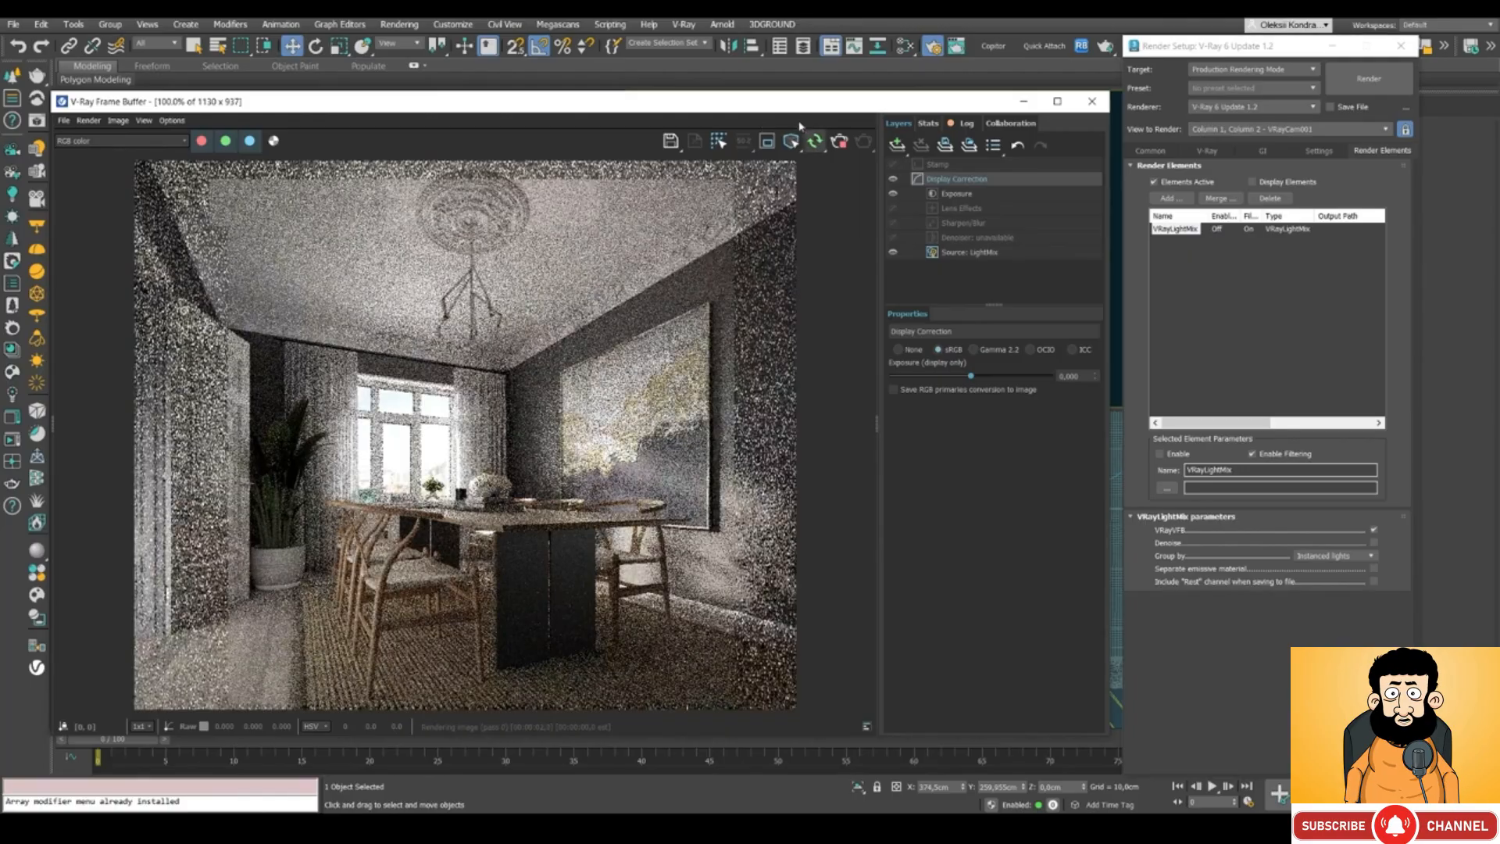
drag(790, 107, 836, 109)
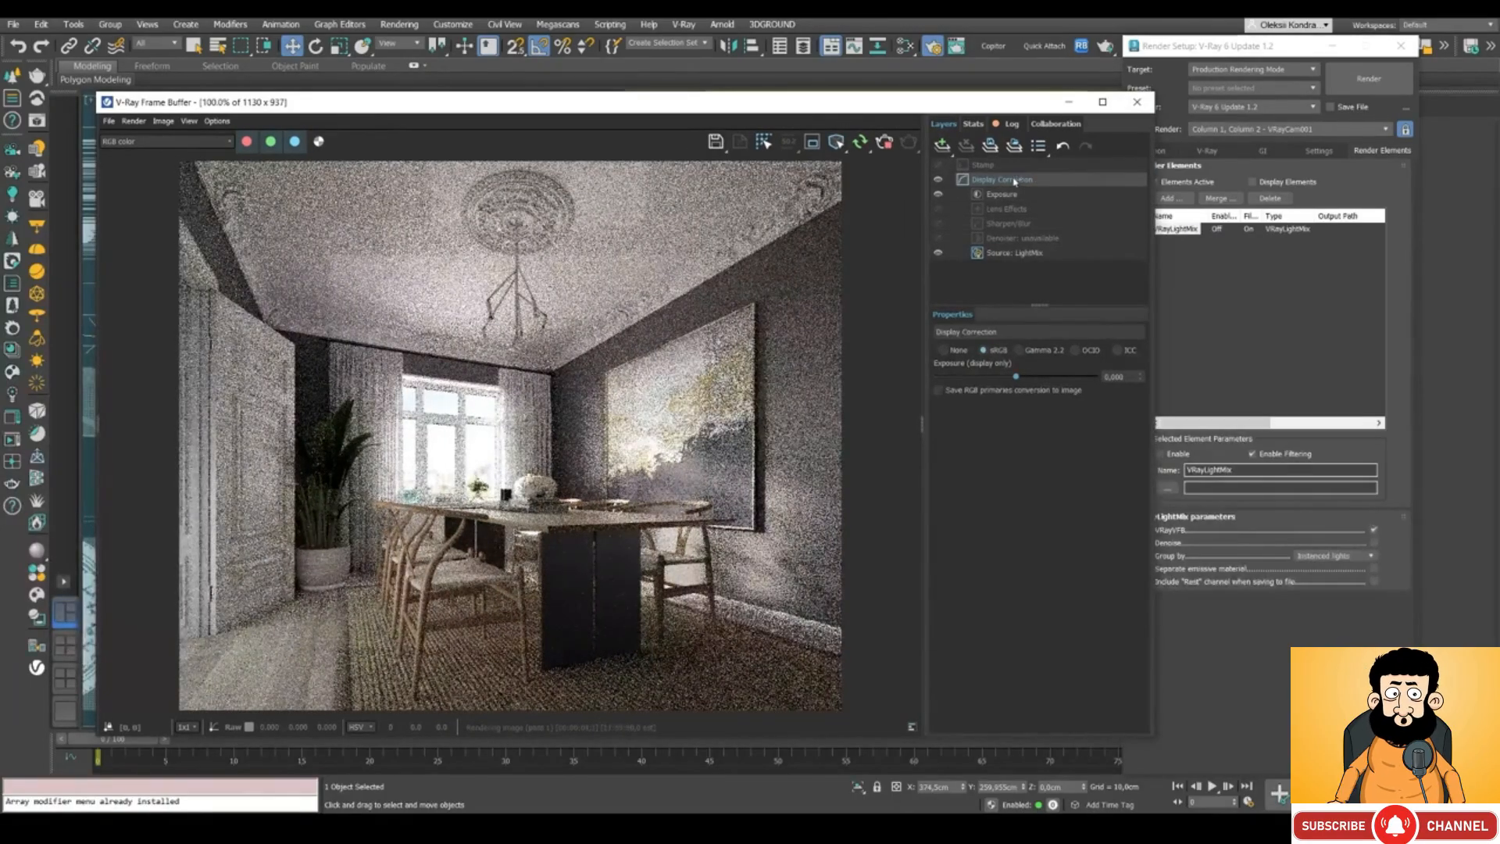
click(1004, 256)
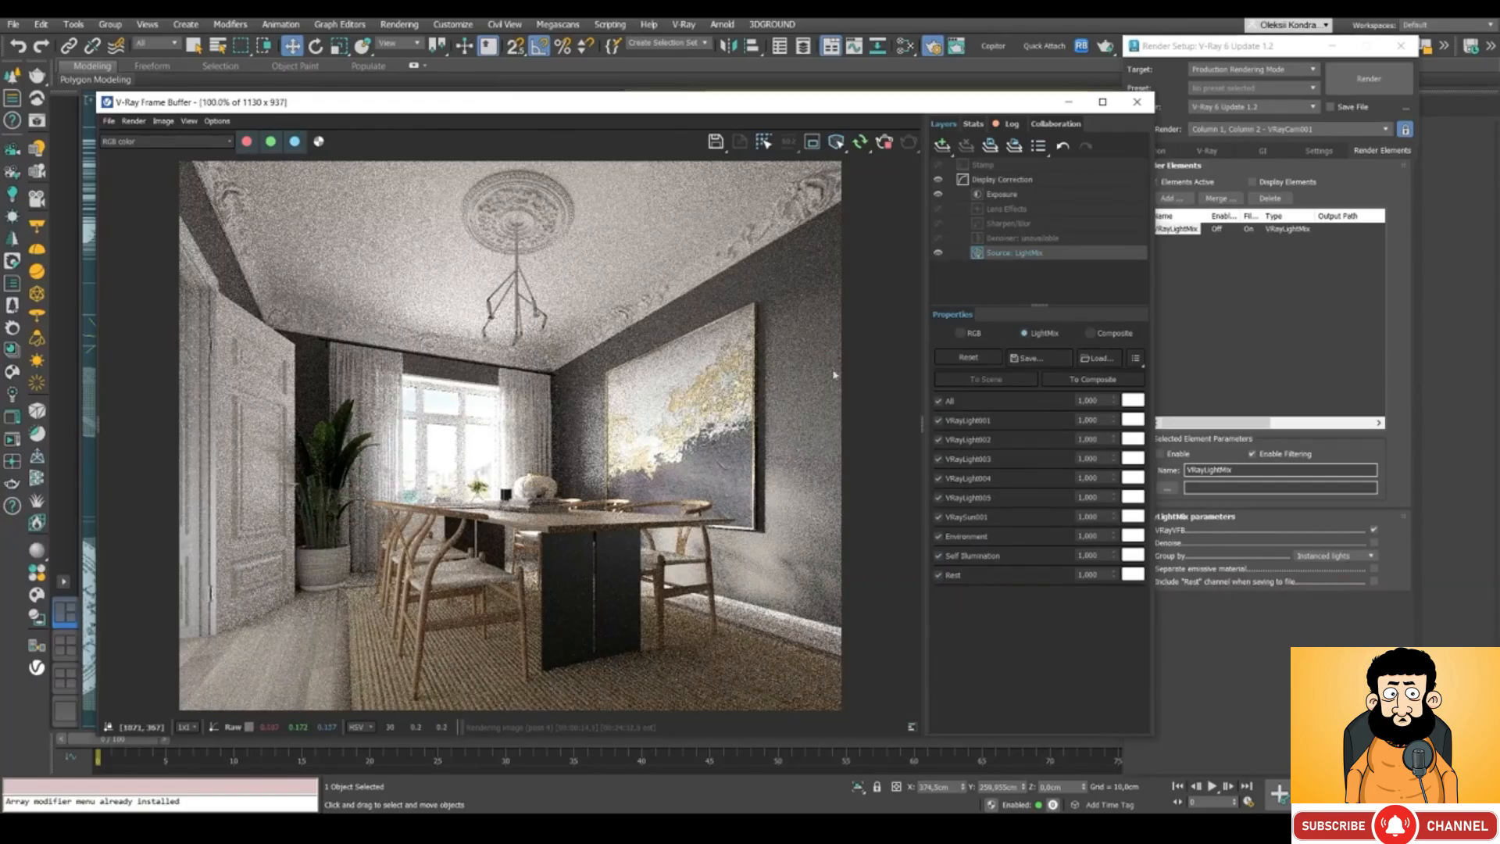
drag(829, 104, 794, 86)
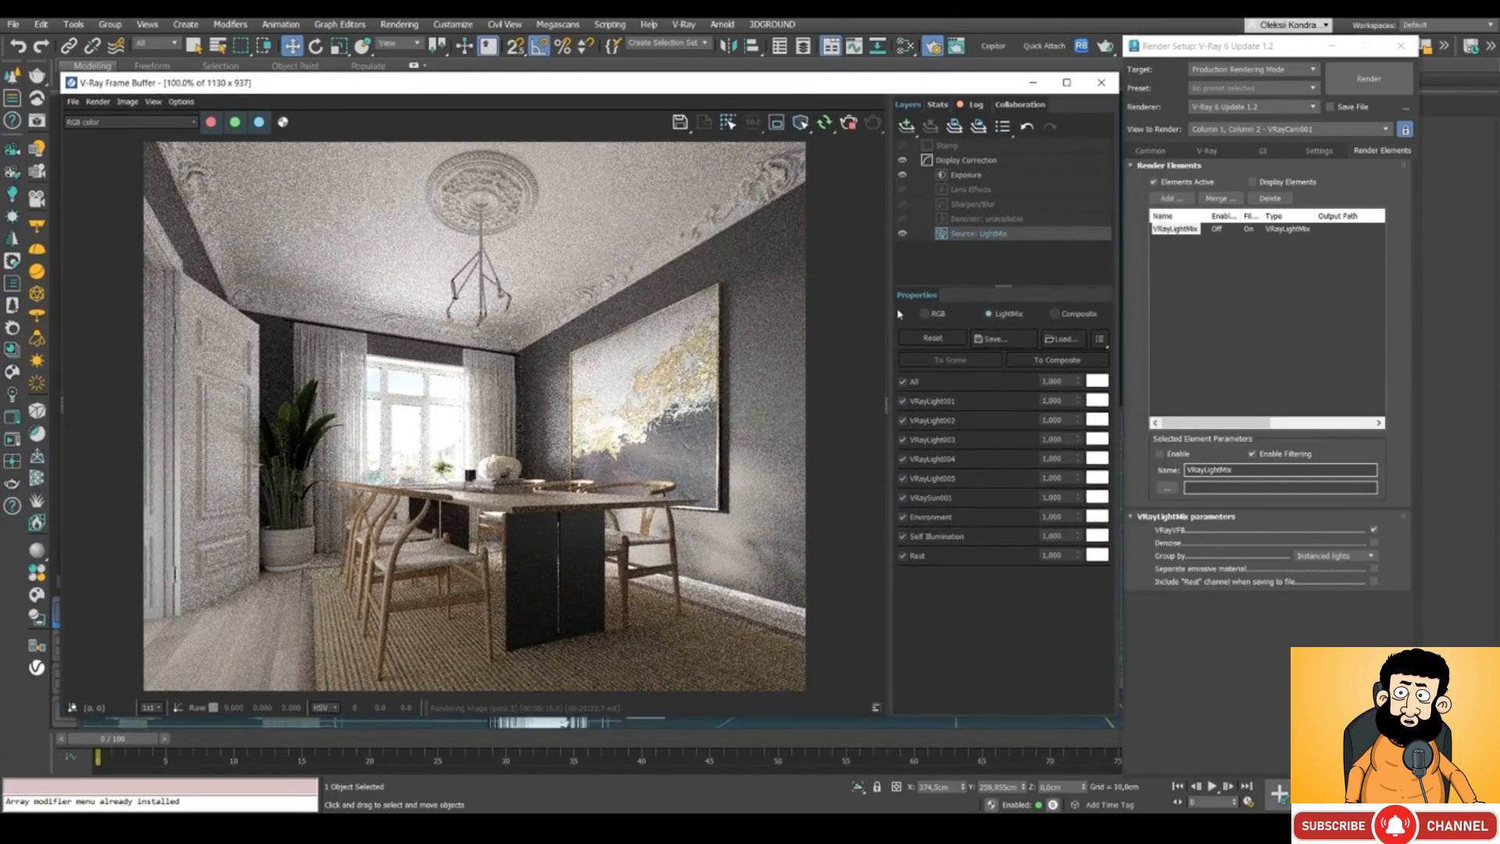
click(1330, 555)
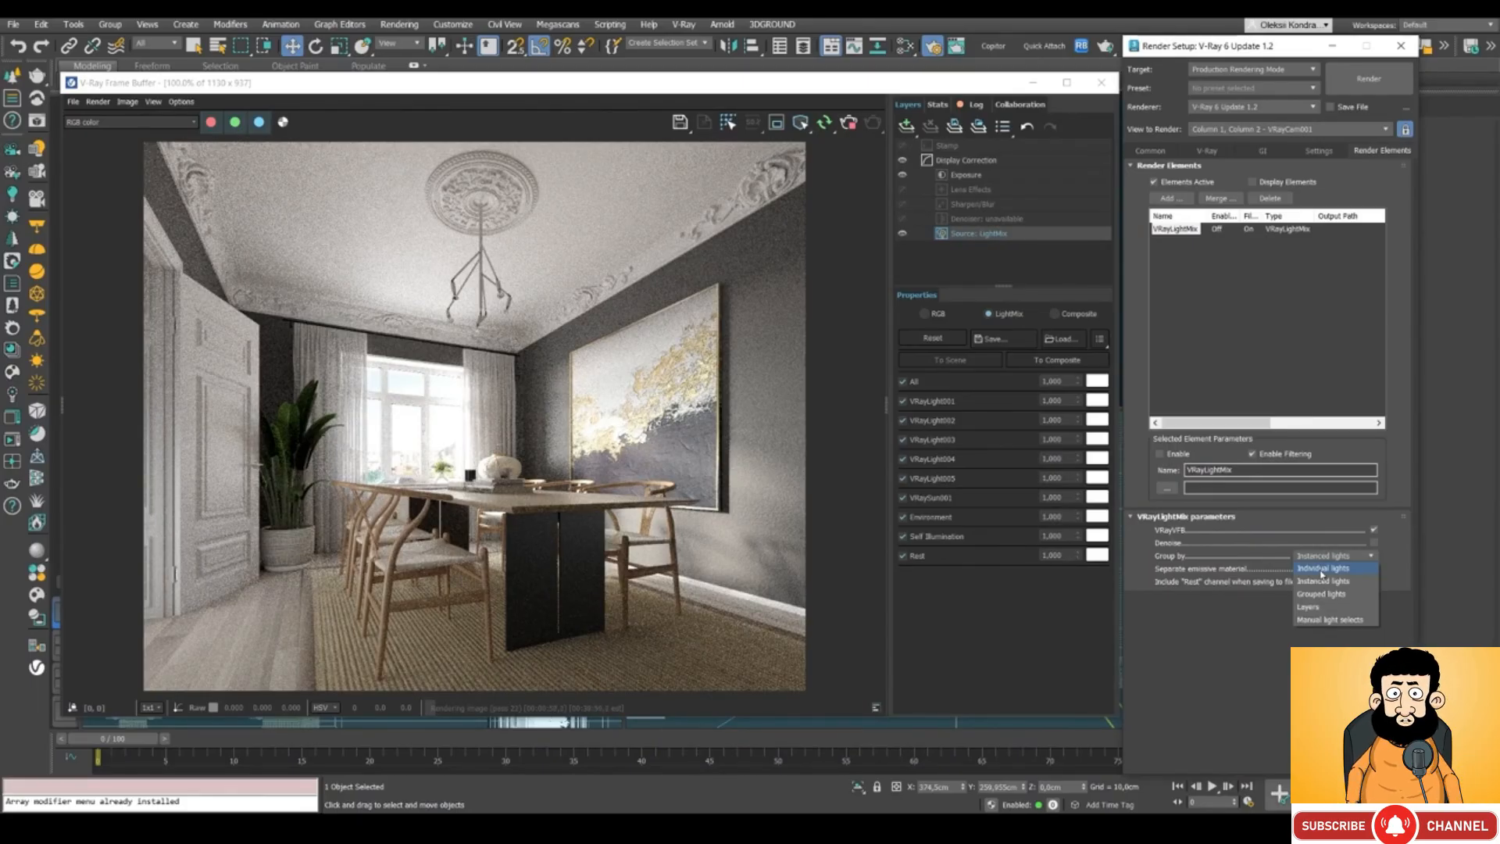
click(1322, 581)
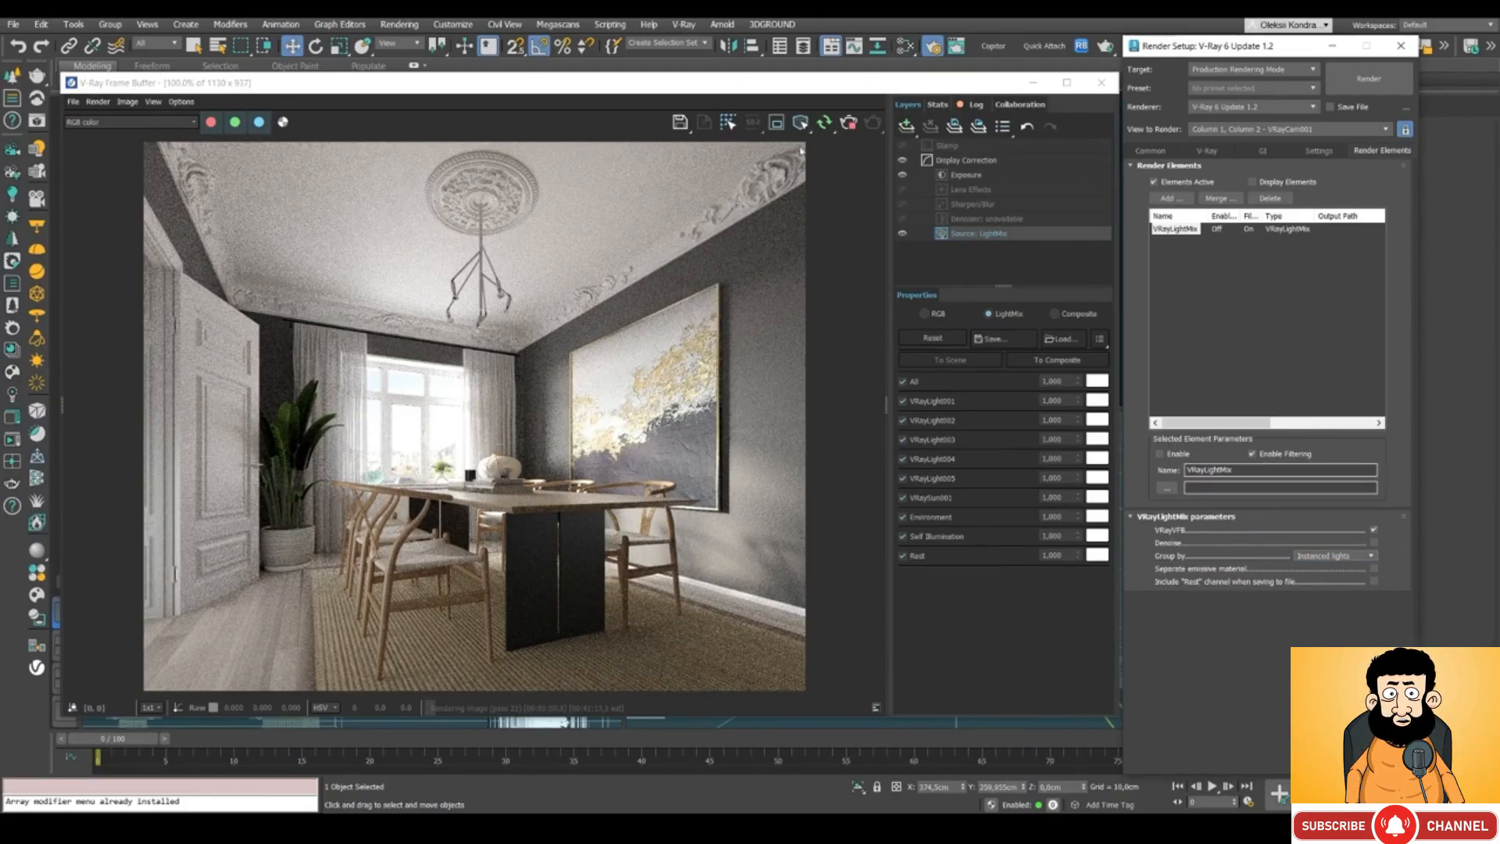
Disable every LightMix entry one by one, from Rest, Self Illumination, Environment and VRaySun001 through VRayLight005 to VRayLight001.
drag(736, 83, 750, 59)
click(916, 532)
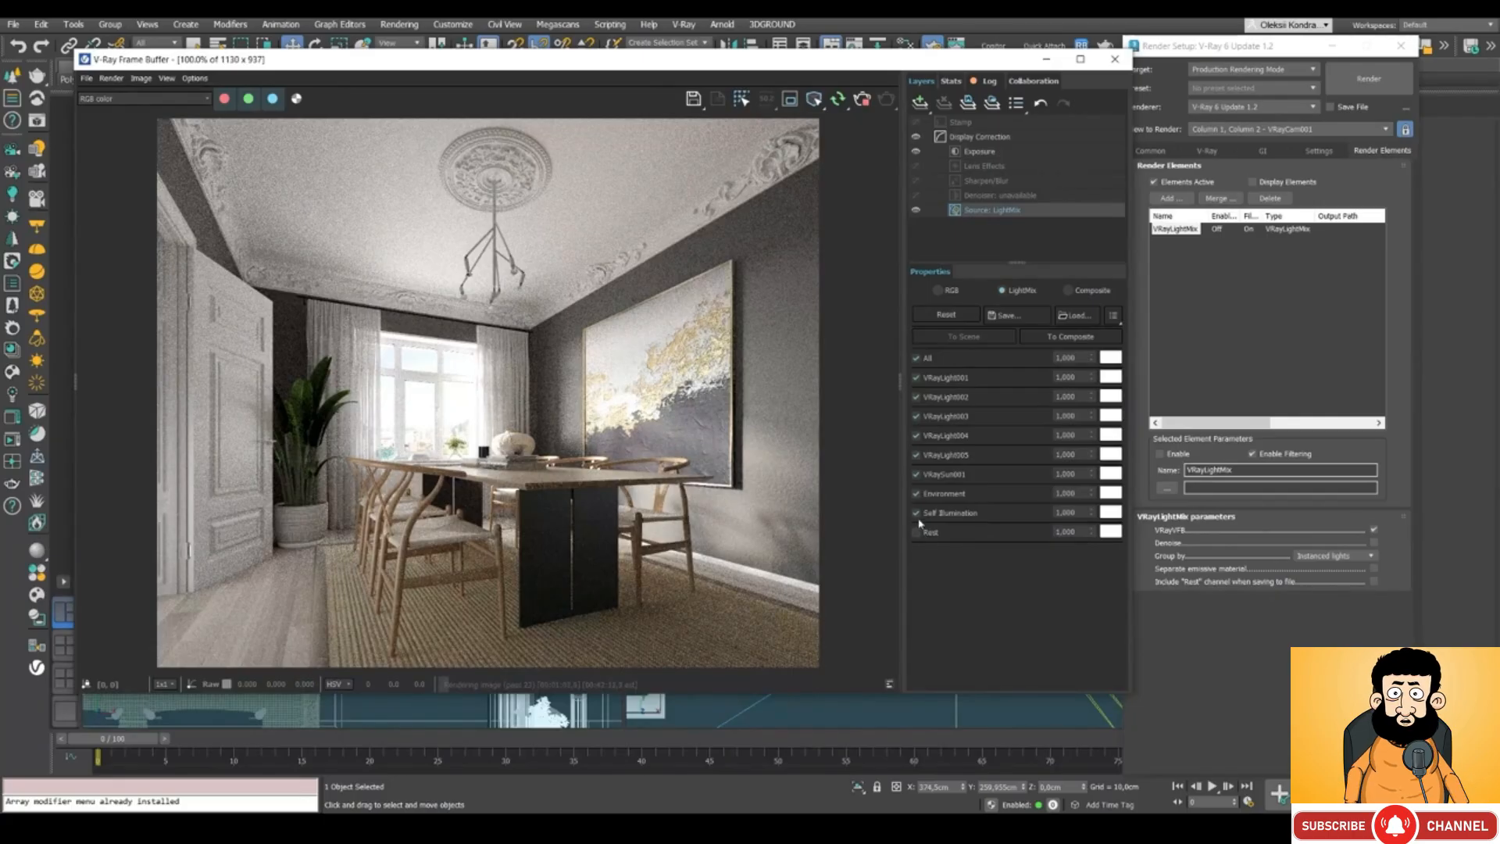
click(916, 513)
click(917, 493)
click(917, 474)
click(916, 454)
click(917, 435)
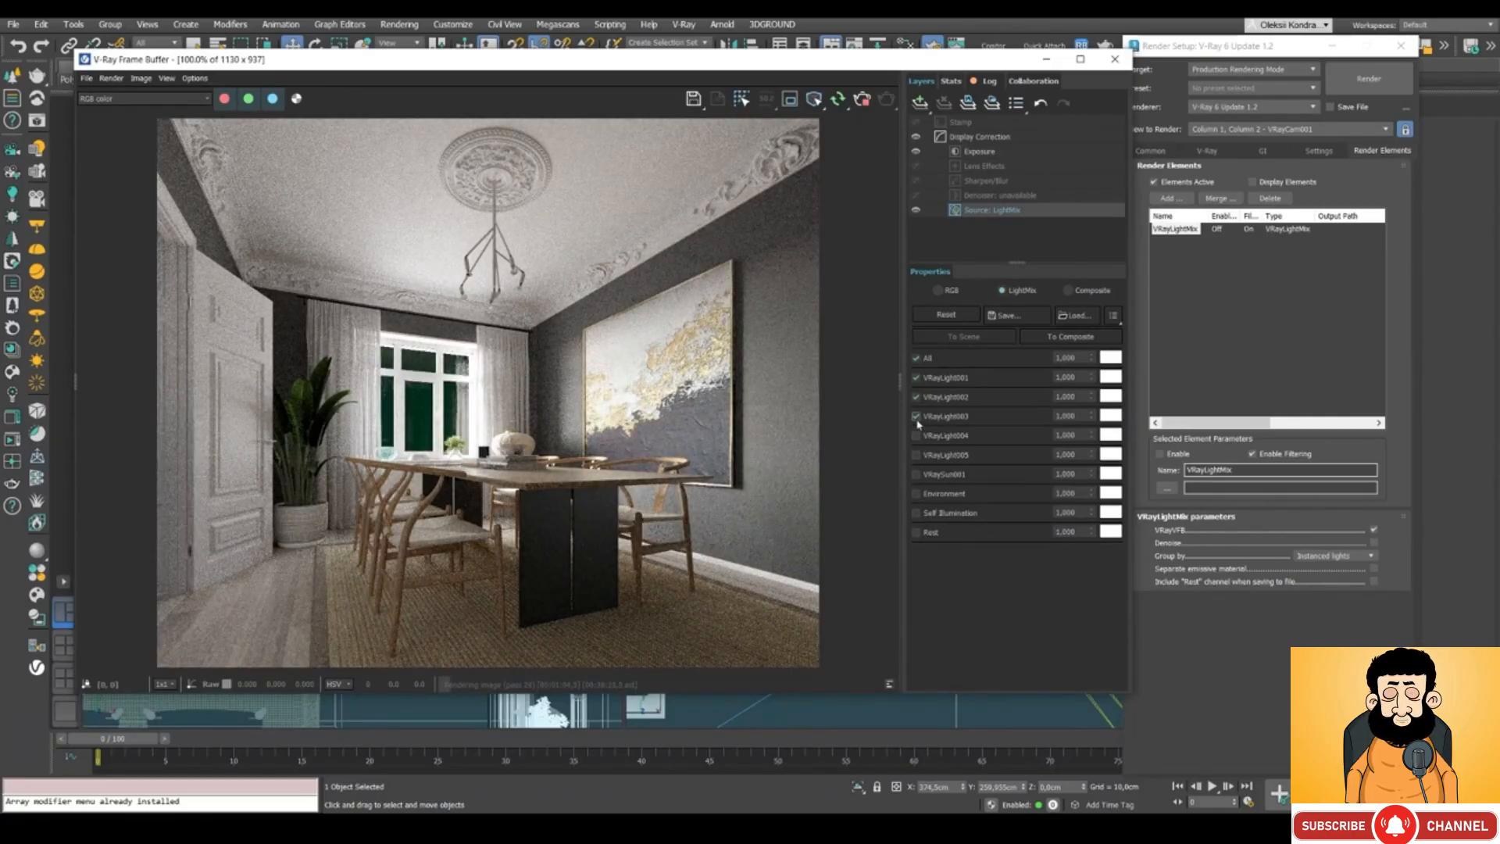
click(917, 416)
click(916, 396)
click(917, 377)
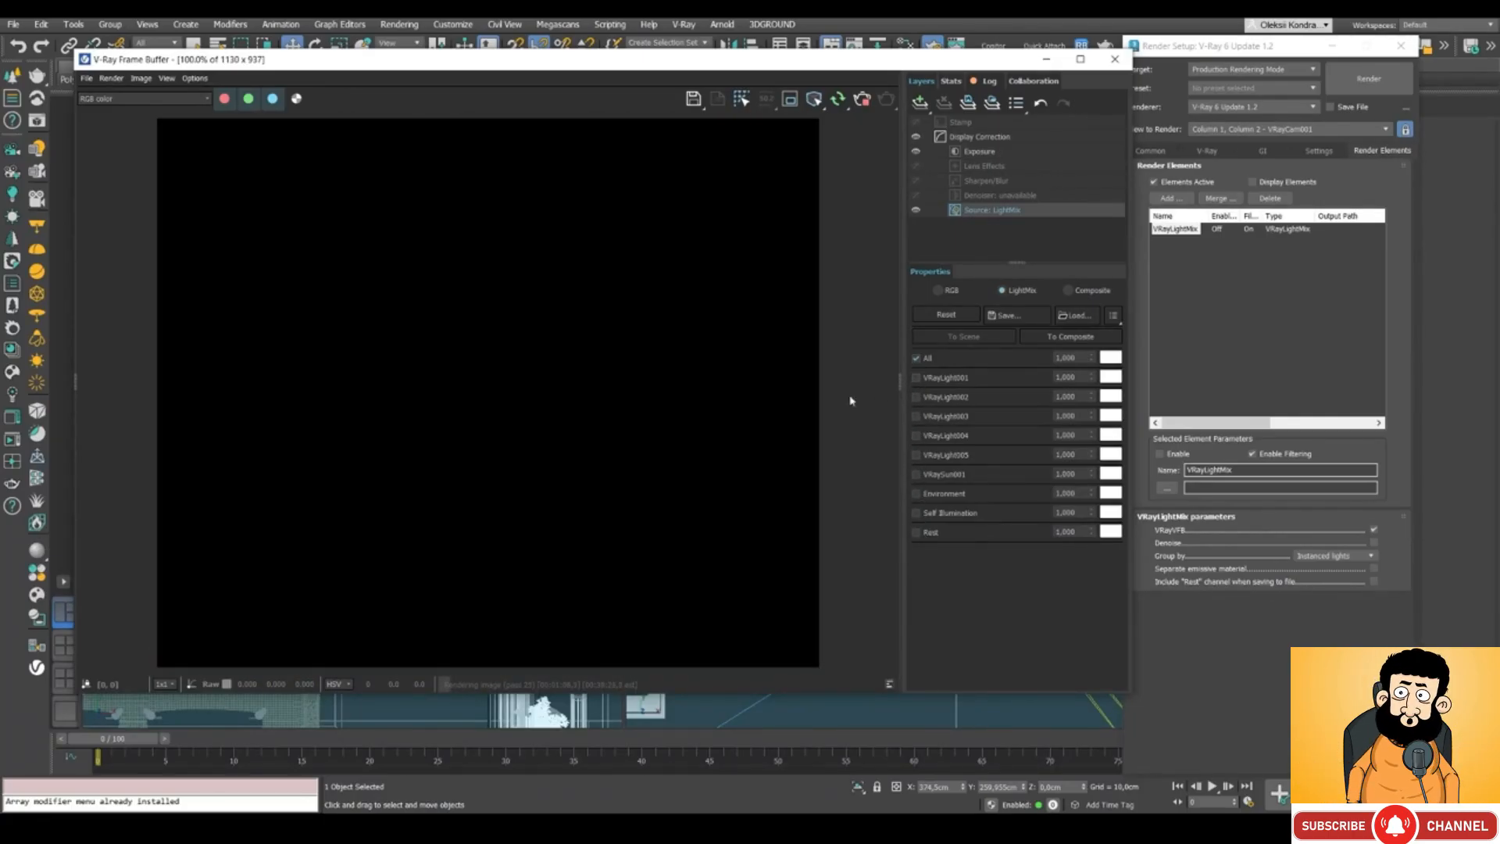
Enable Rest, Self Illumination and Environment in LightMix, and raise the Self Illumination intensity to about 1.15.
click(918, 514)
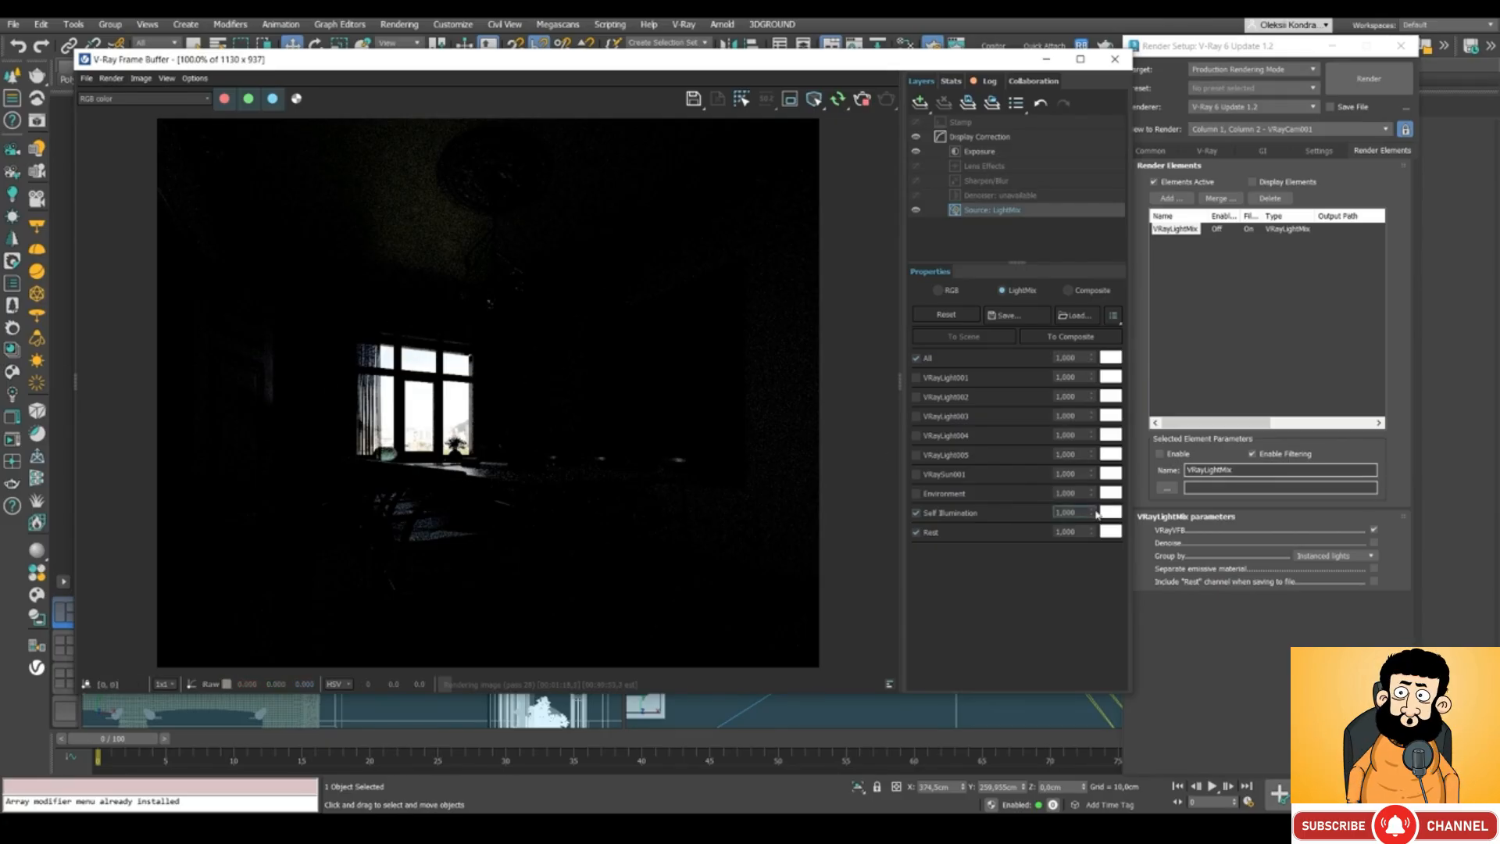
mouse_move(1091, 512)
mouse_down()
mouse_move(1089, 455)
mouse_move(1081, 497)
mouse_up()
Enable VRayLight001 at intensity 0.770 and give it a cool bluish colour with a temperature of about 7384 K.
click(917, 378)
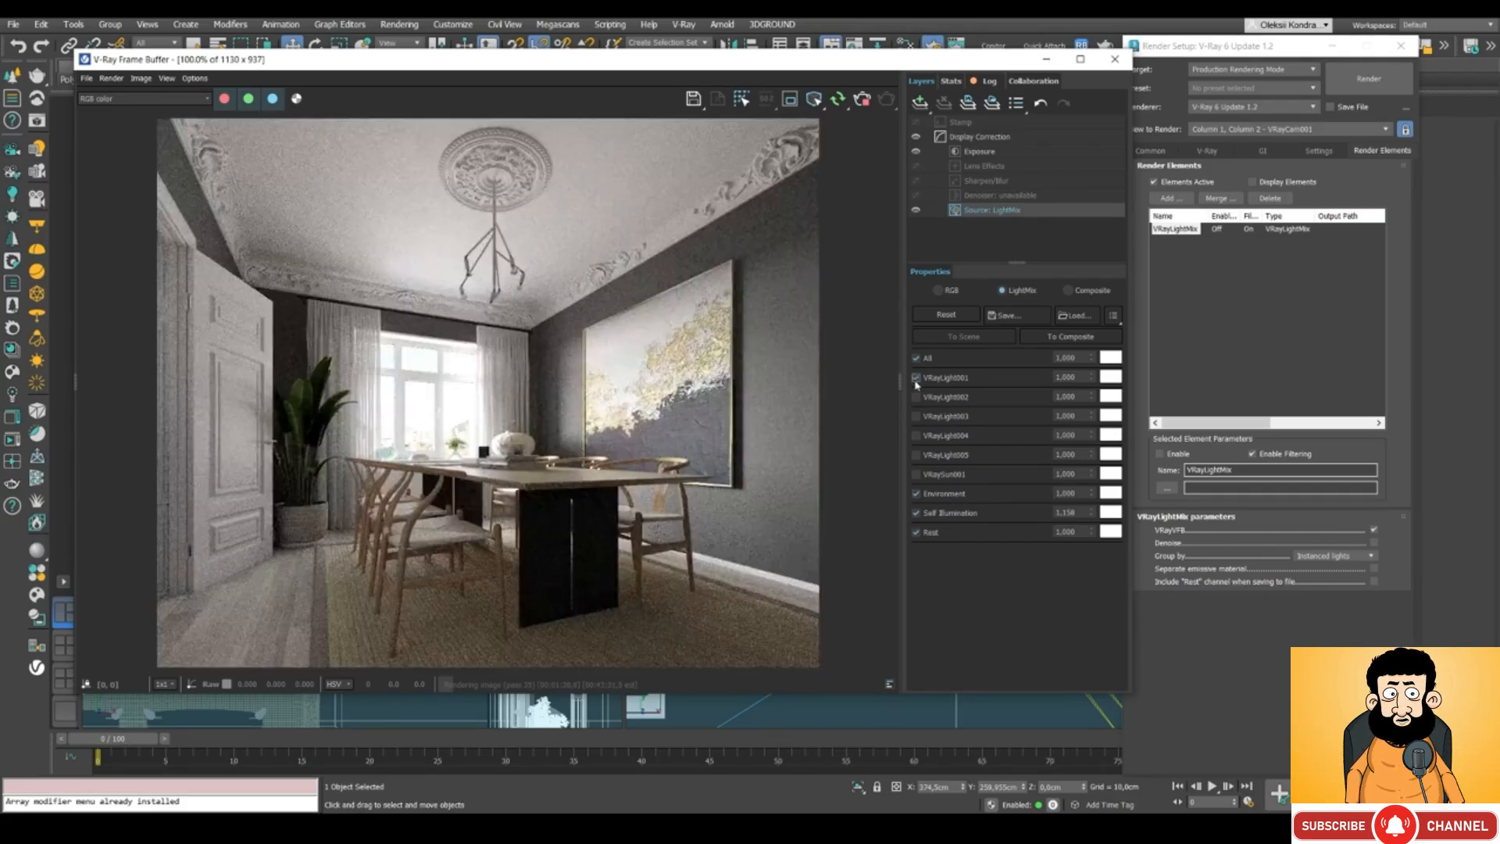
drag(1091, 380, 1098, 412)
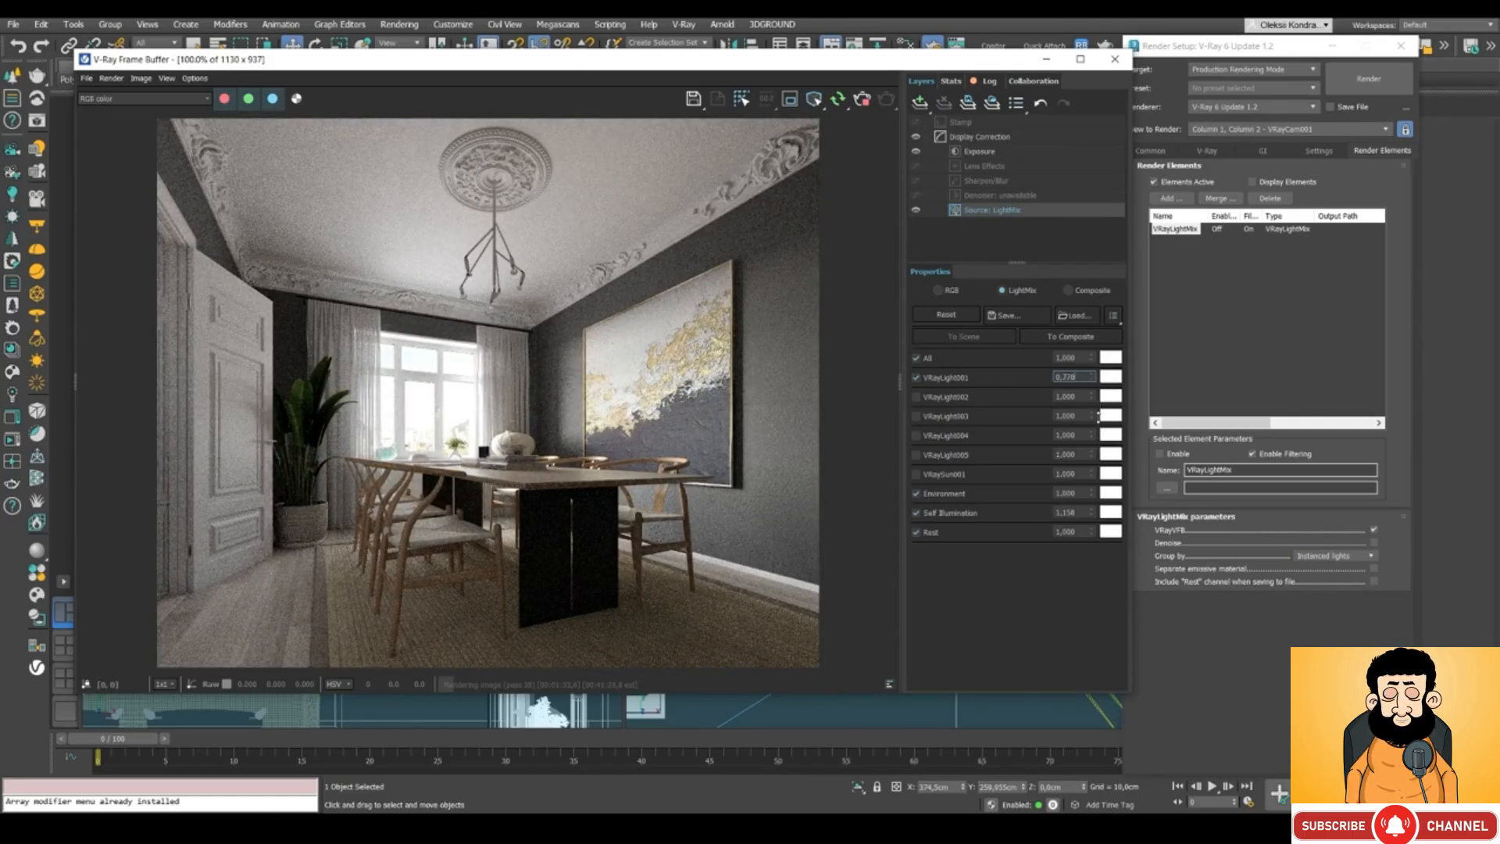
click(1110, 377)
drag(1063, 560, 1040, 557)
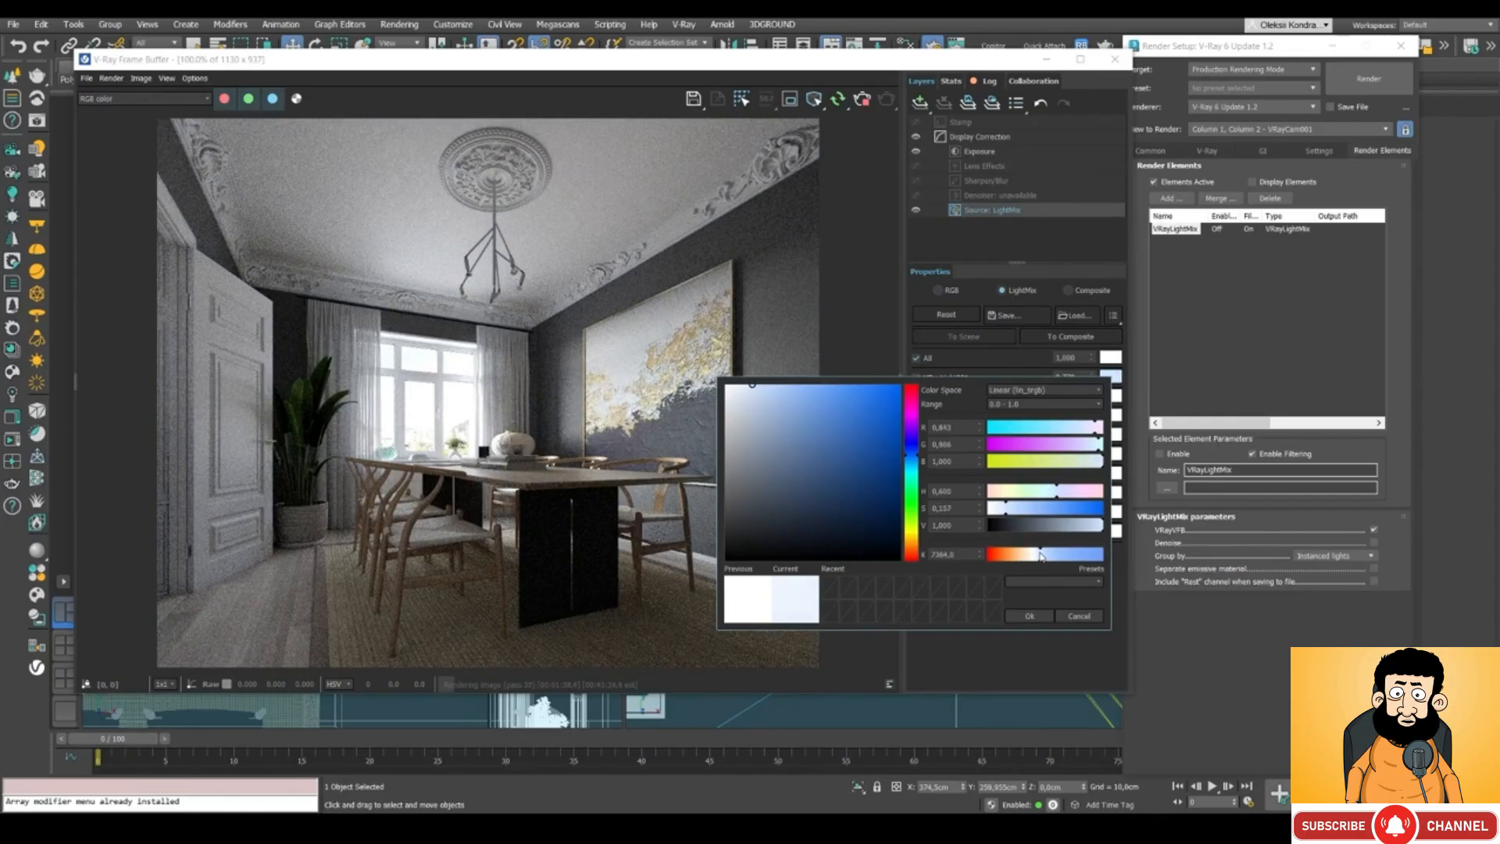
click(1030, 616)
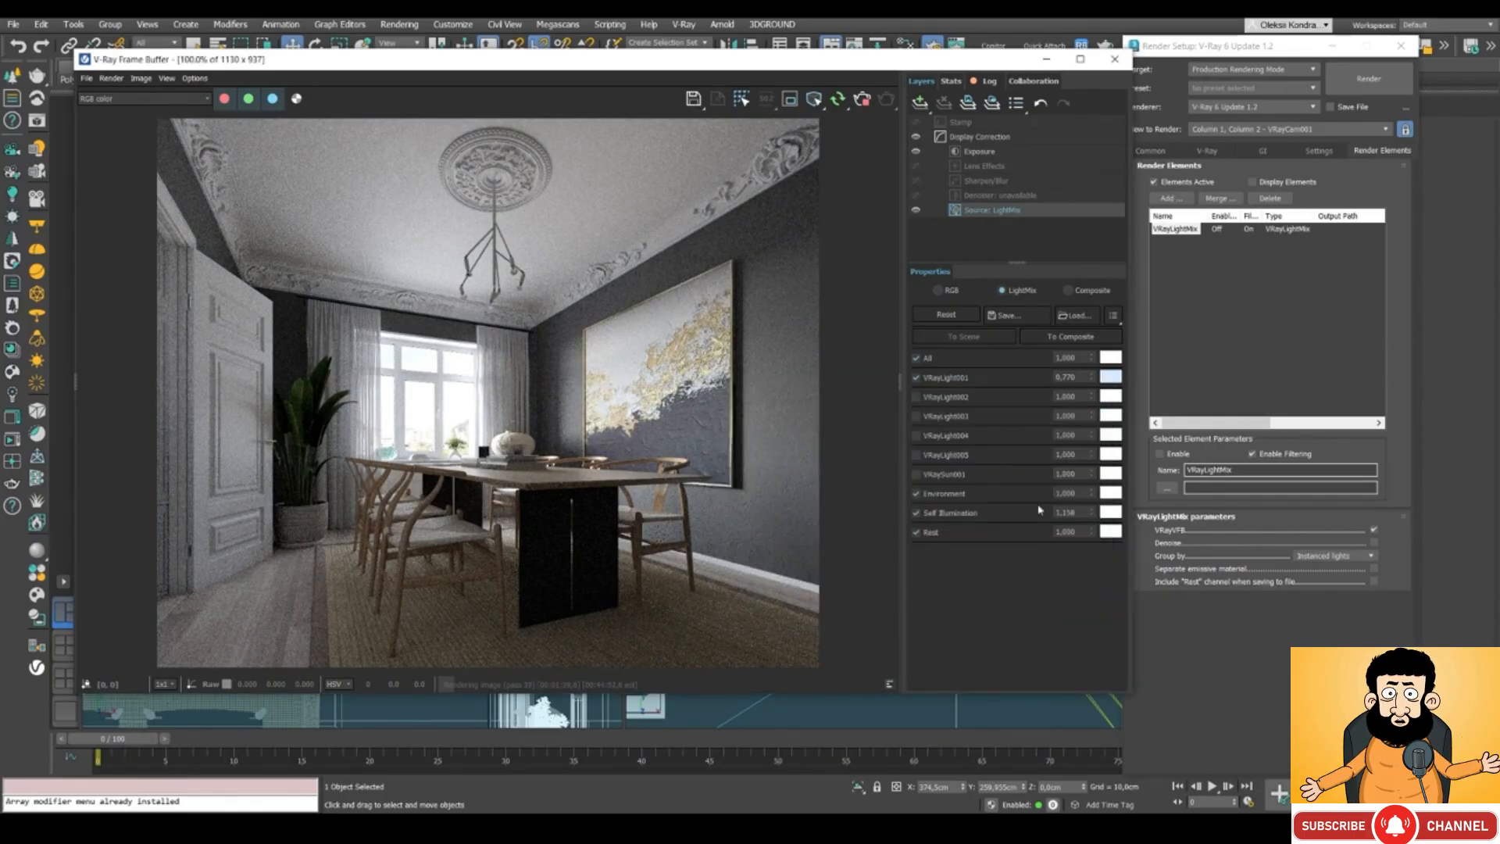
Enable VRayLight002 to VRayLight005 and VRaySun001 in LightMix, toggling the sun to compare its effect.
click(916, 397)
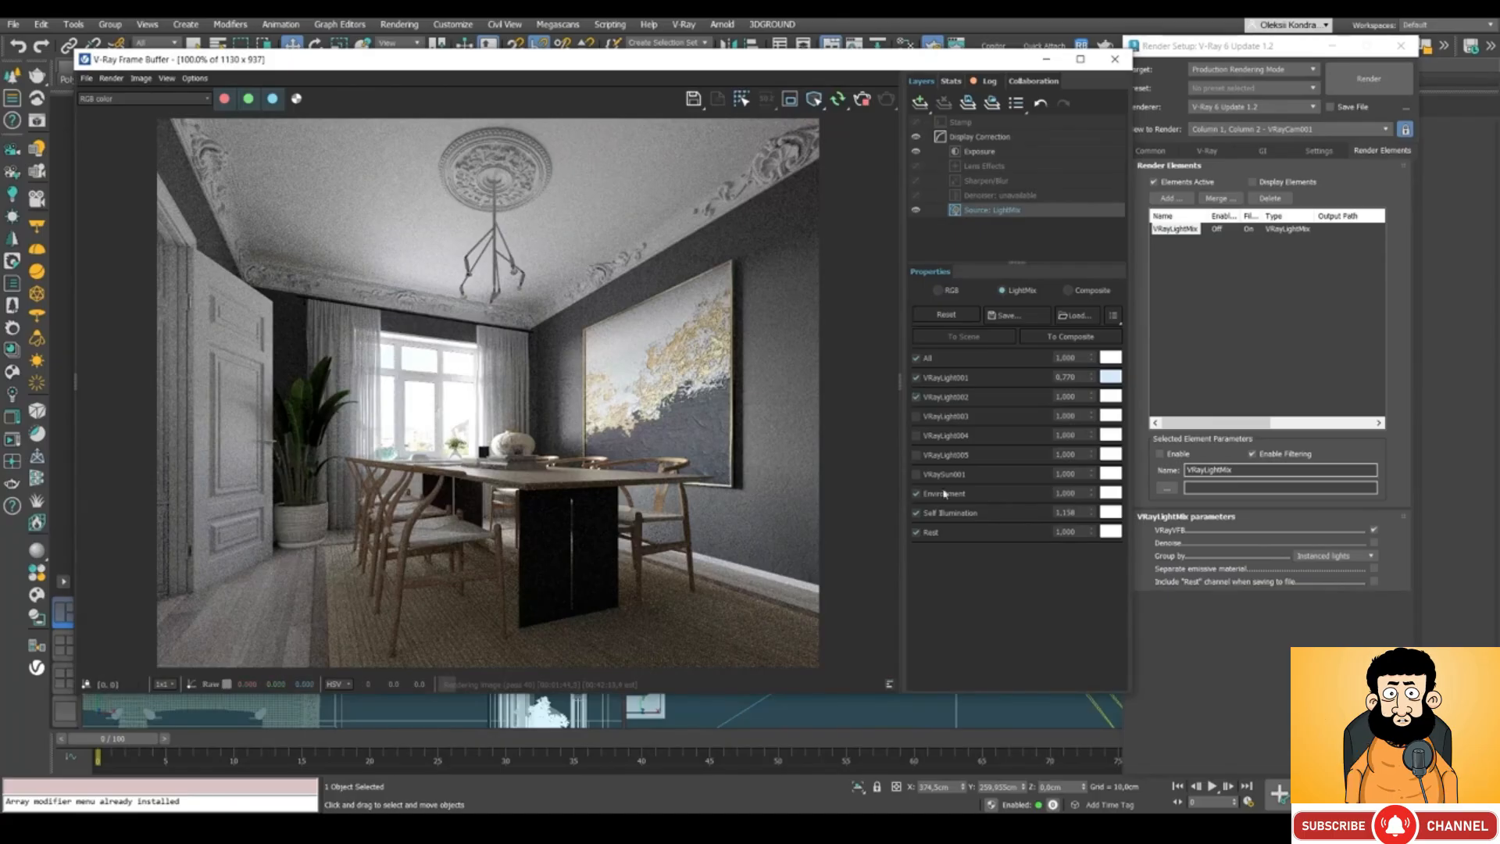
click(916, 416)
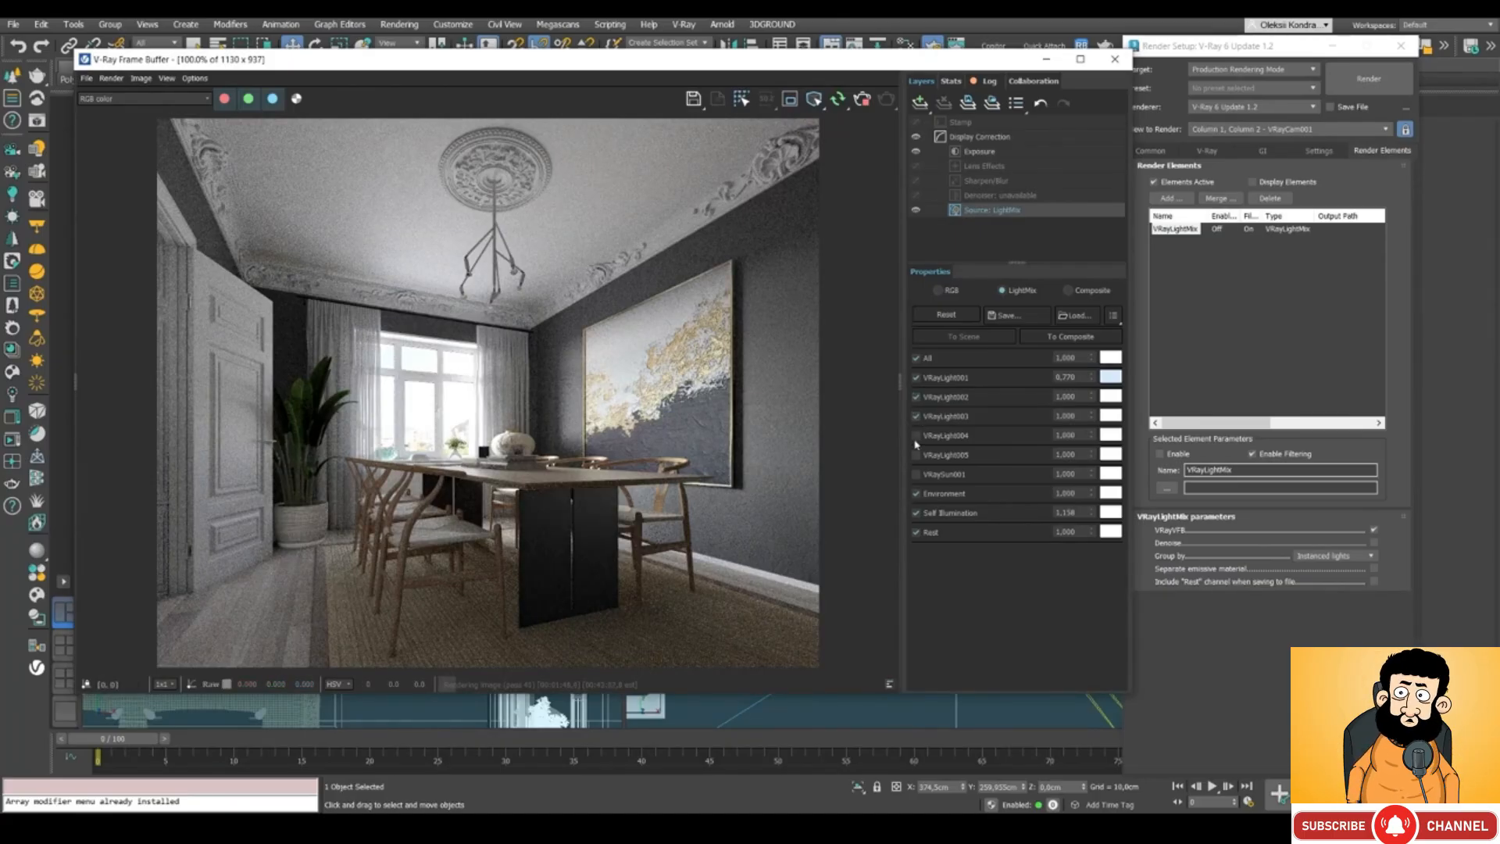
click(917, 436)
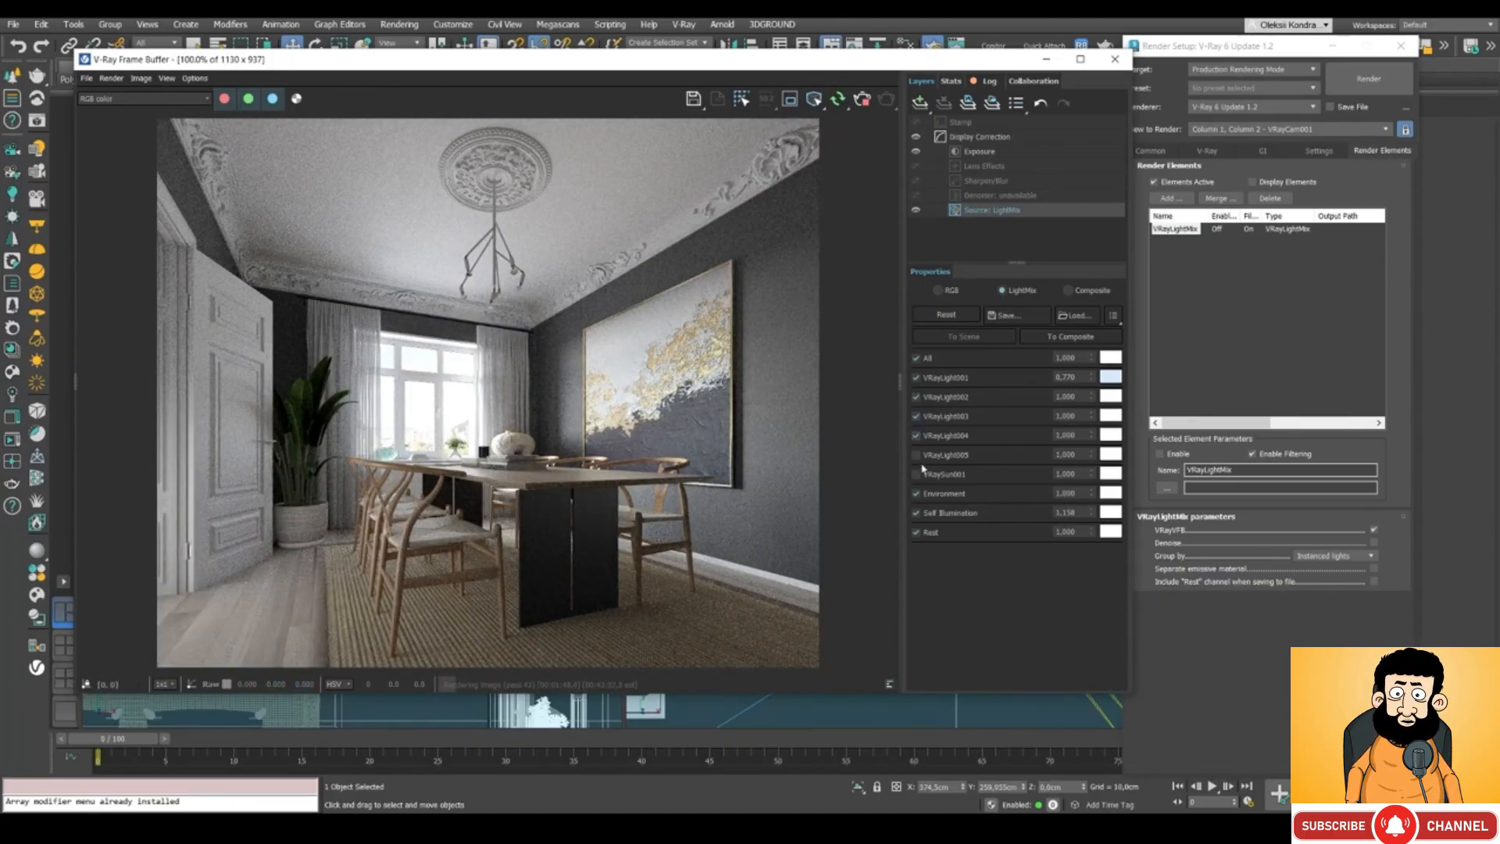
click(917, 455)
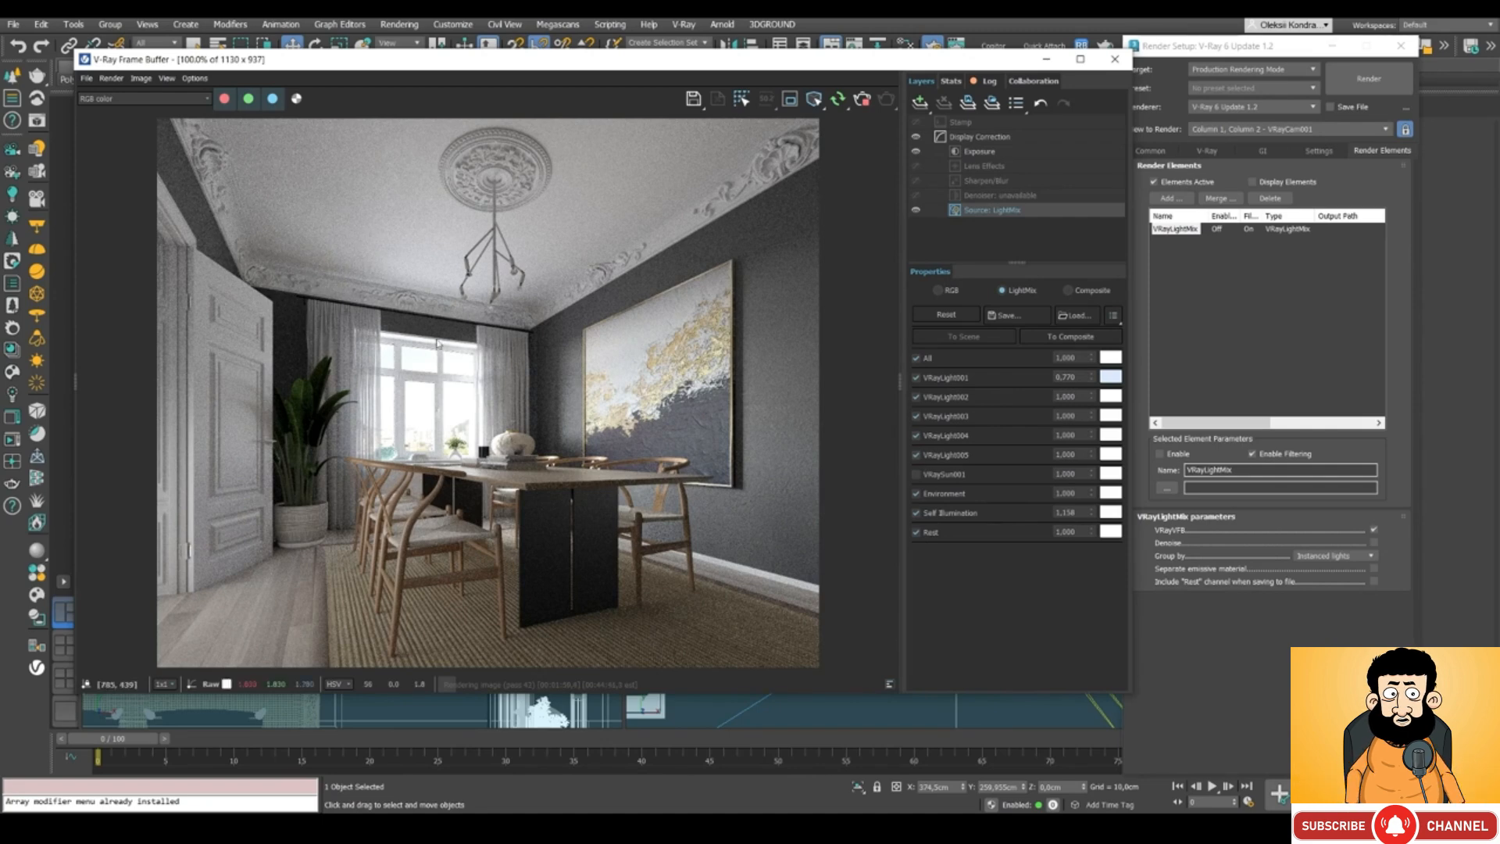
click(917, 475)
click(916, 475)
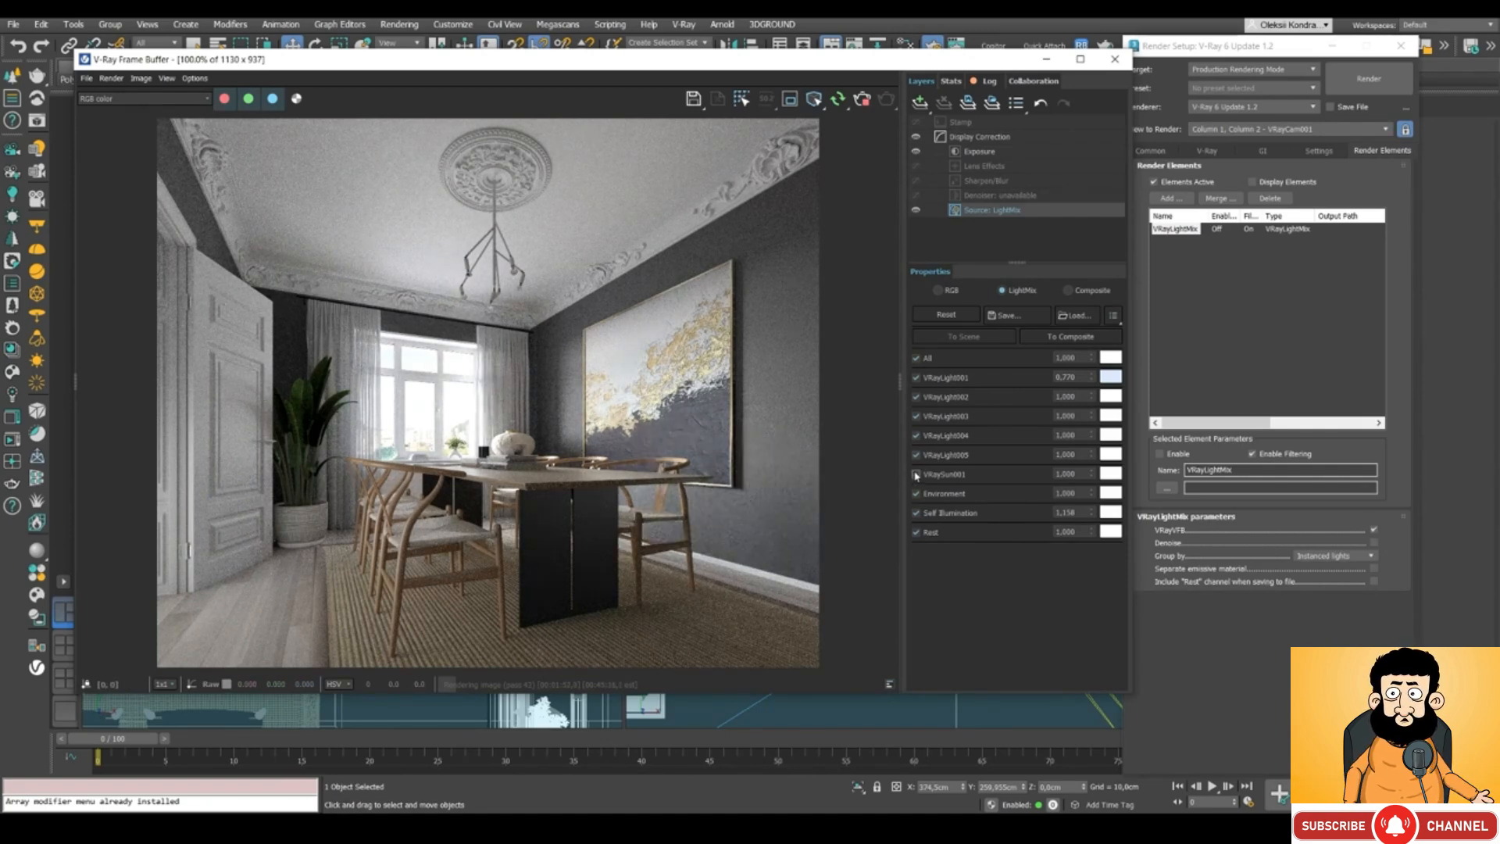
click(916, 475)
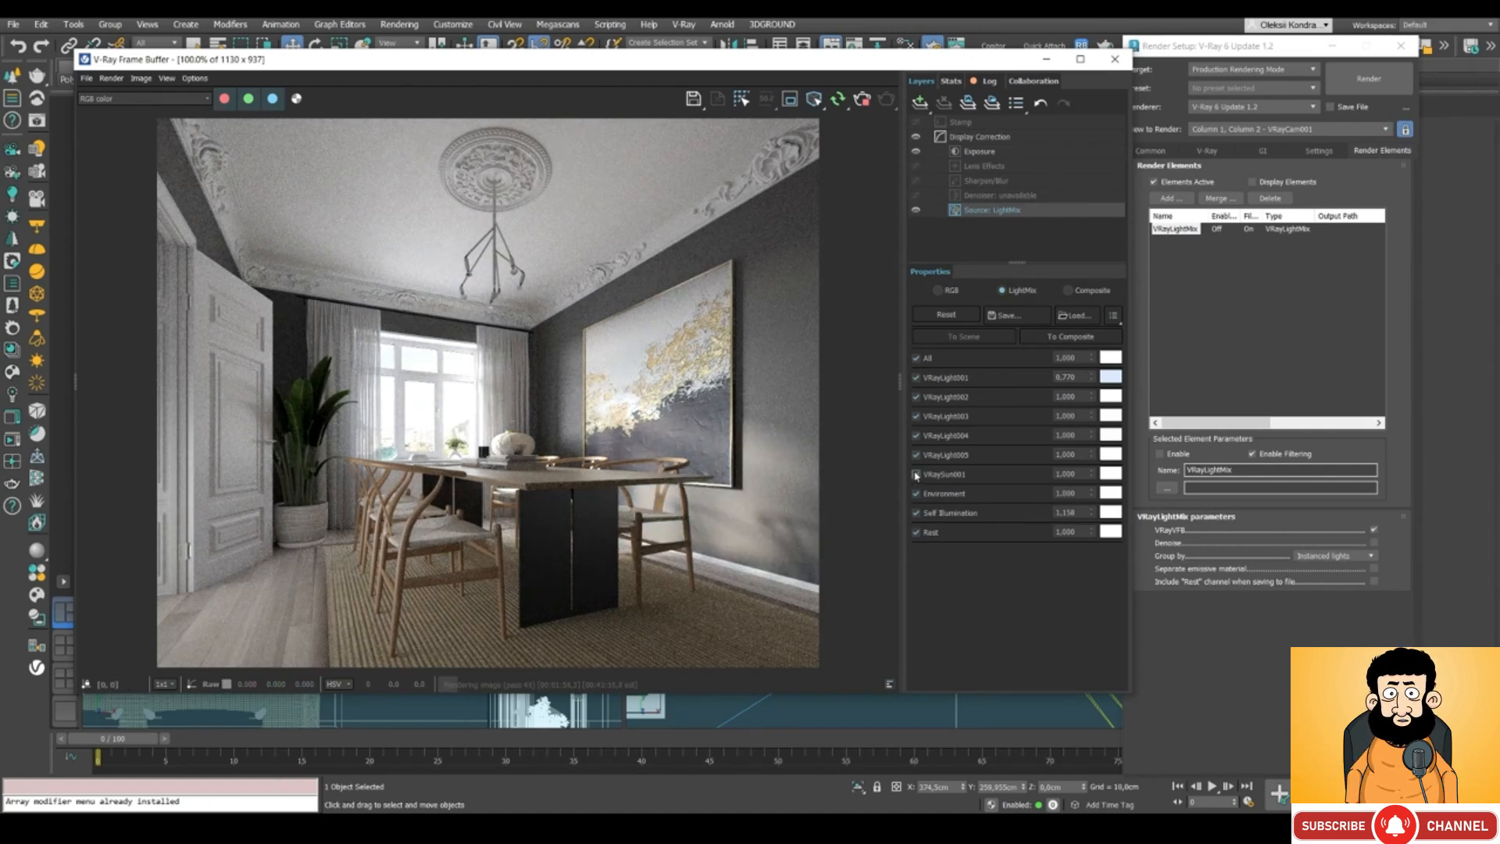
click(916, 475)
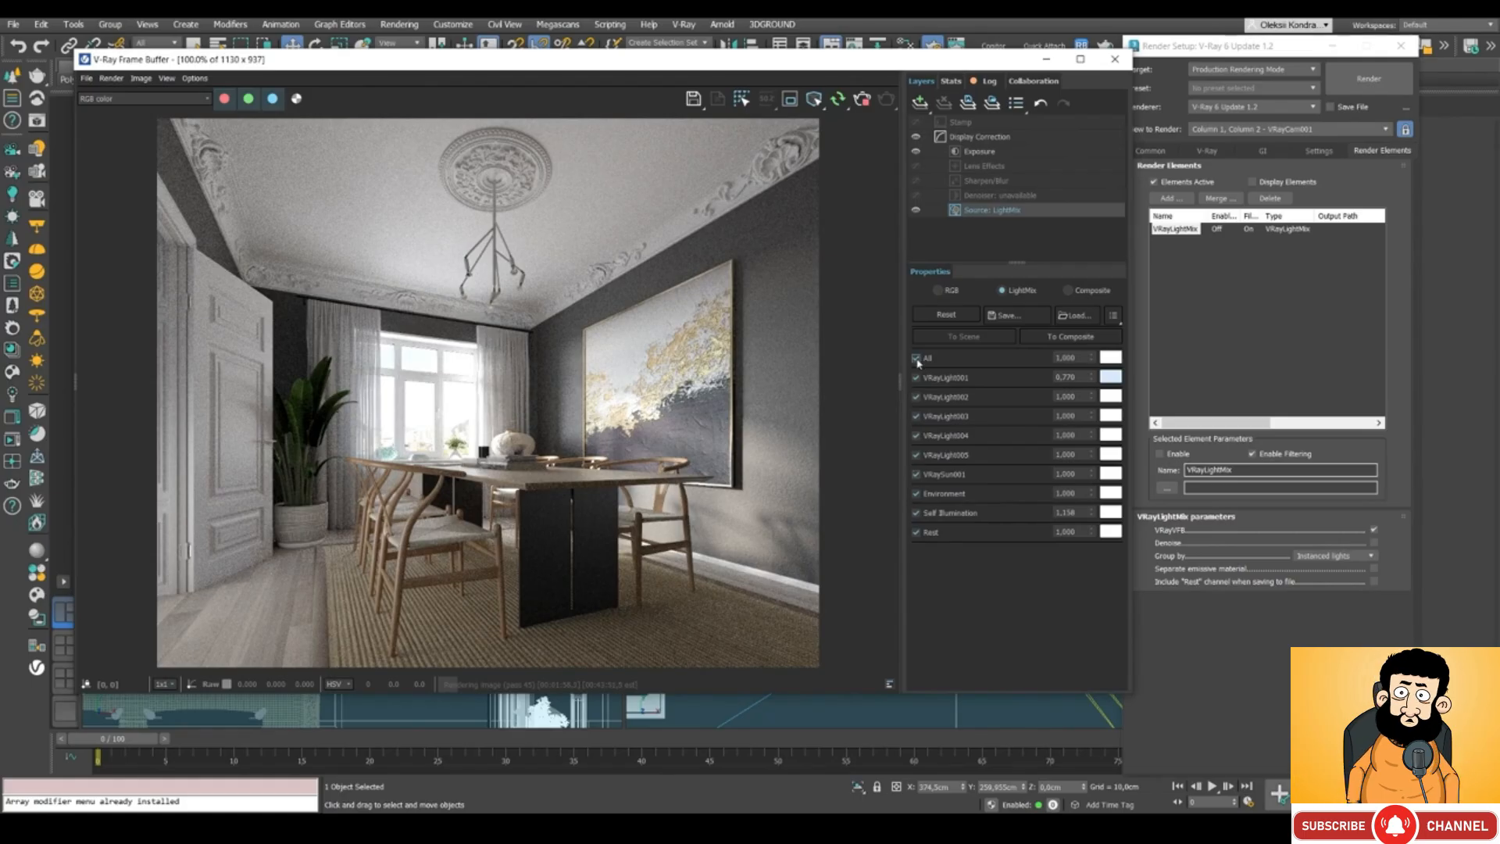
Isolate VRayLight002 by disabling all other LightMix entries, lower its intensity to 0.898 and toggle it to compare.
click(917, 358)
click(917, 397)
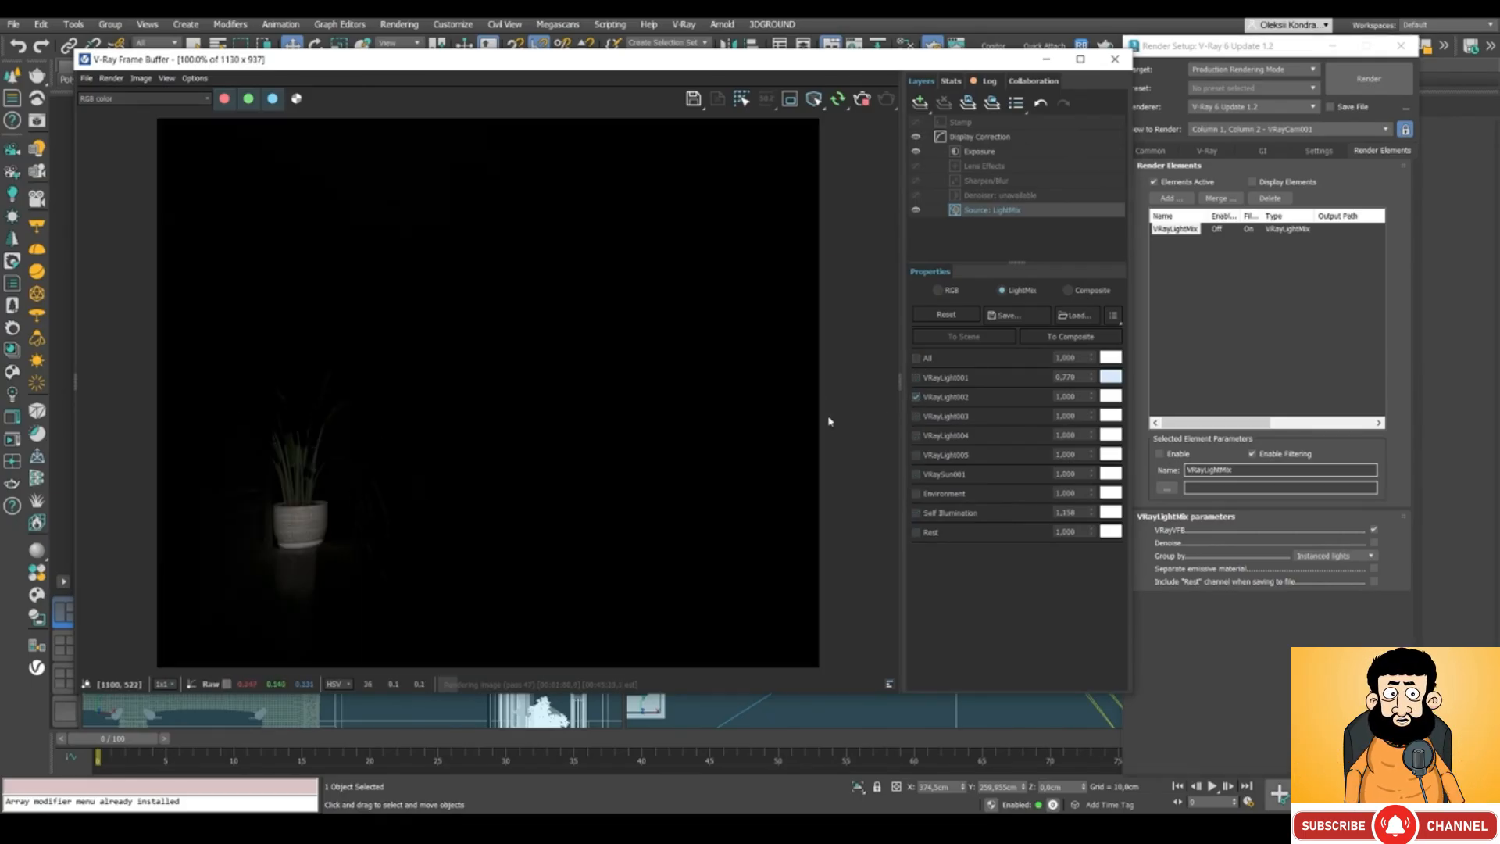
mouse_move(1091, 396)
mouse_down()
mouse_move(1089, 459)
mouse_move(1090, 408)
mouse_up()
click(916, 399)
click(915, 399)
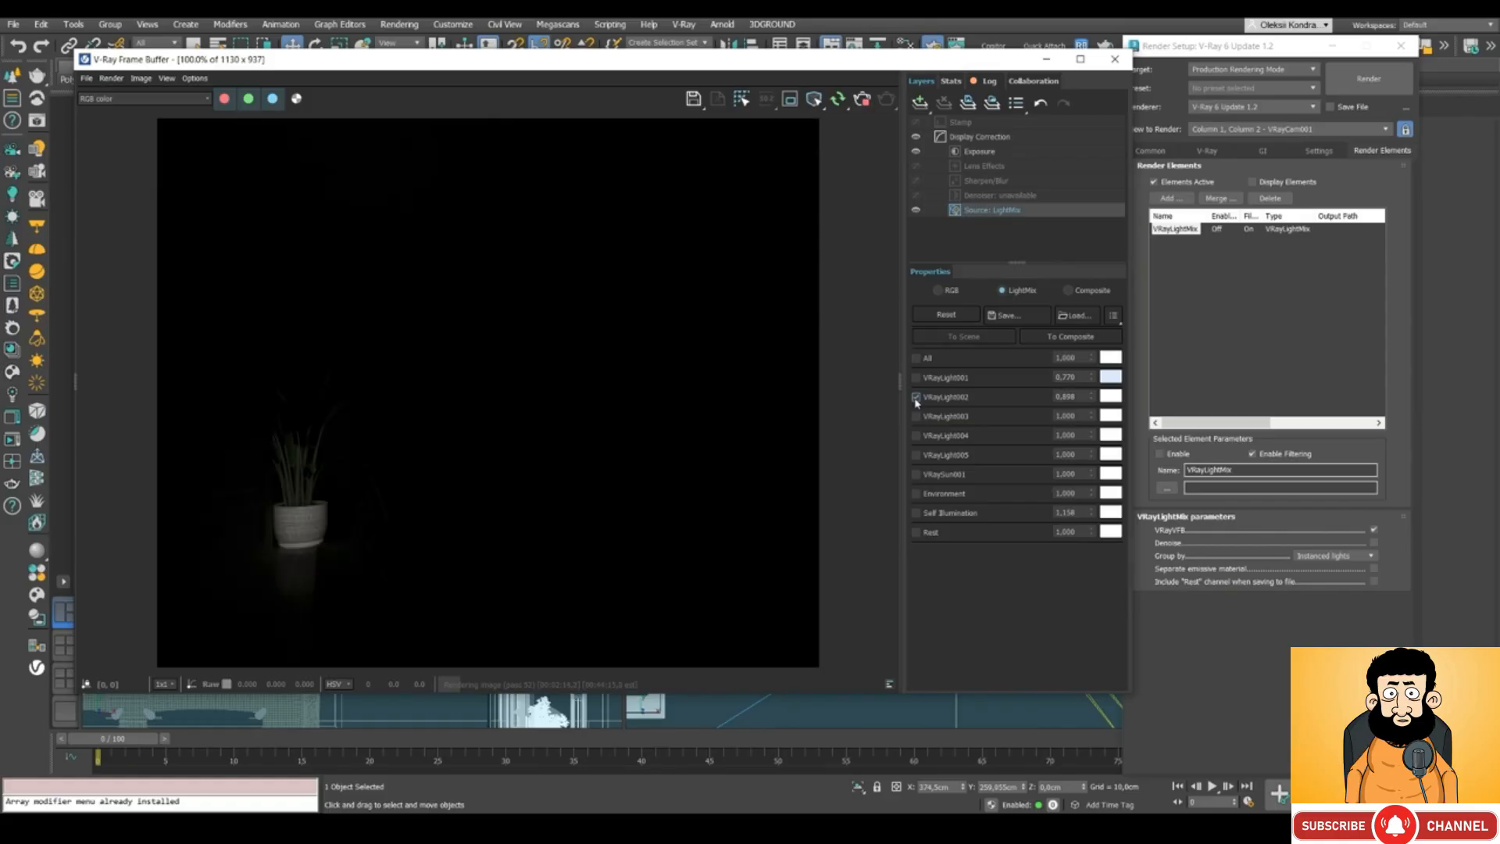
Enable VRayLight004 in LightMix and raise its intensity to about 2.374.
click(916, 436)
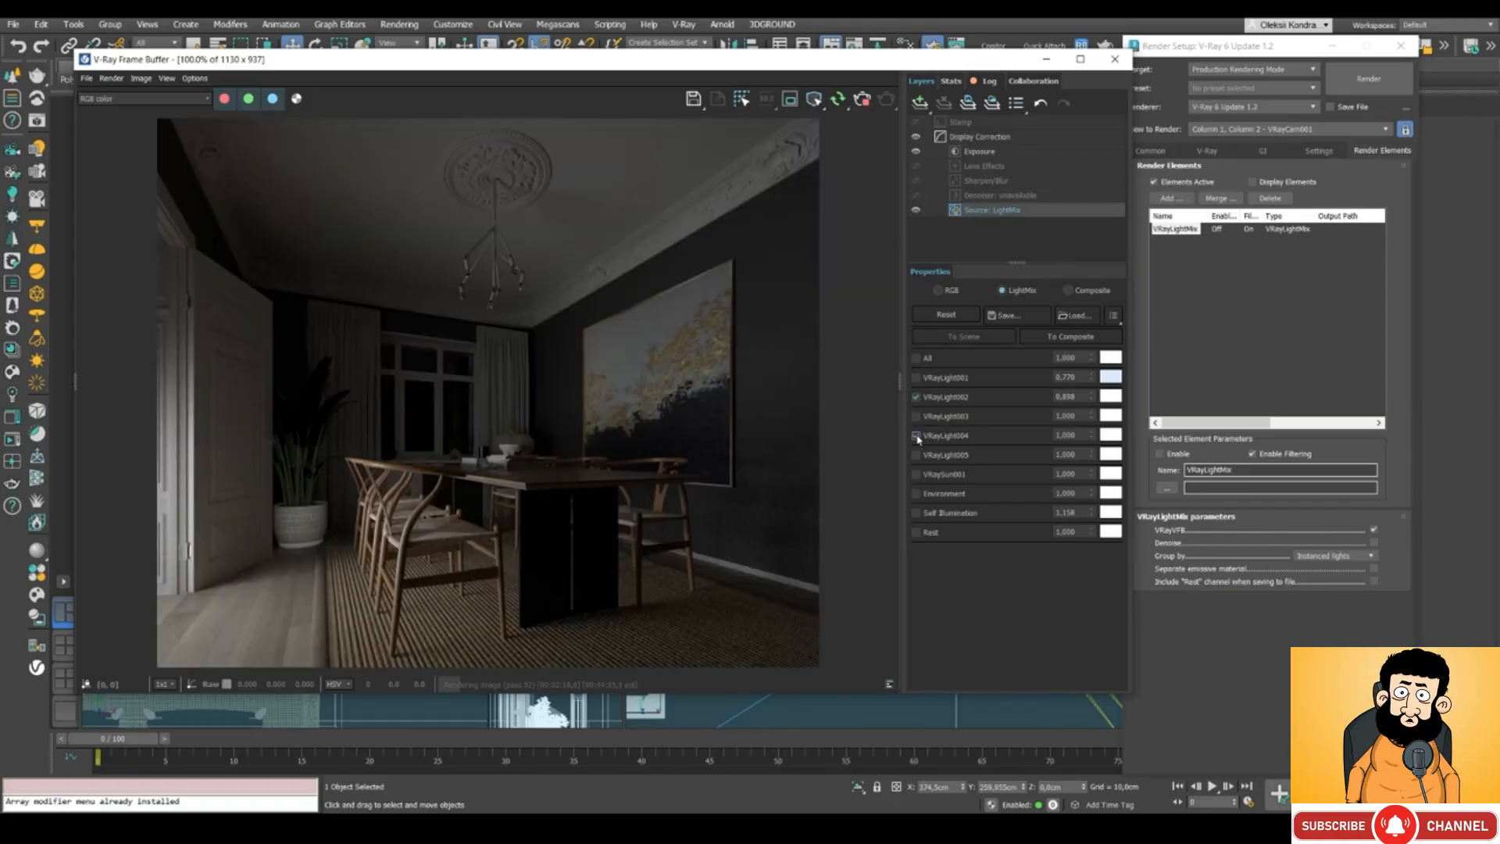
drag(612, 72, 719, 78)
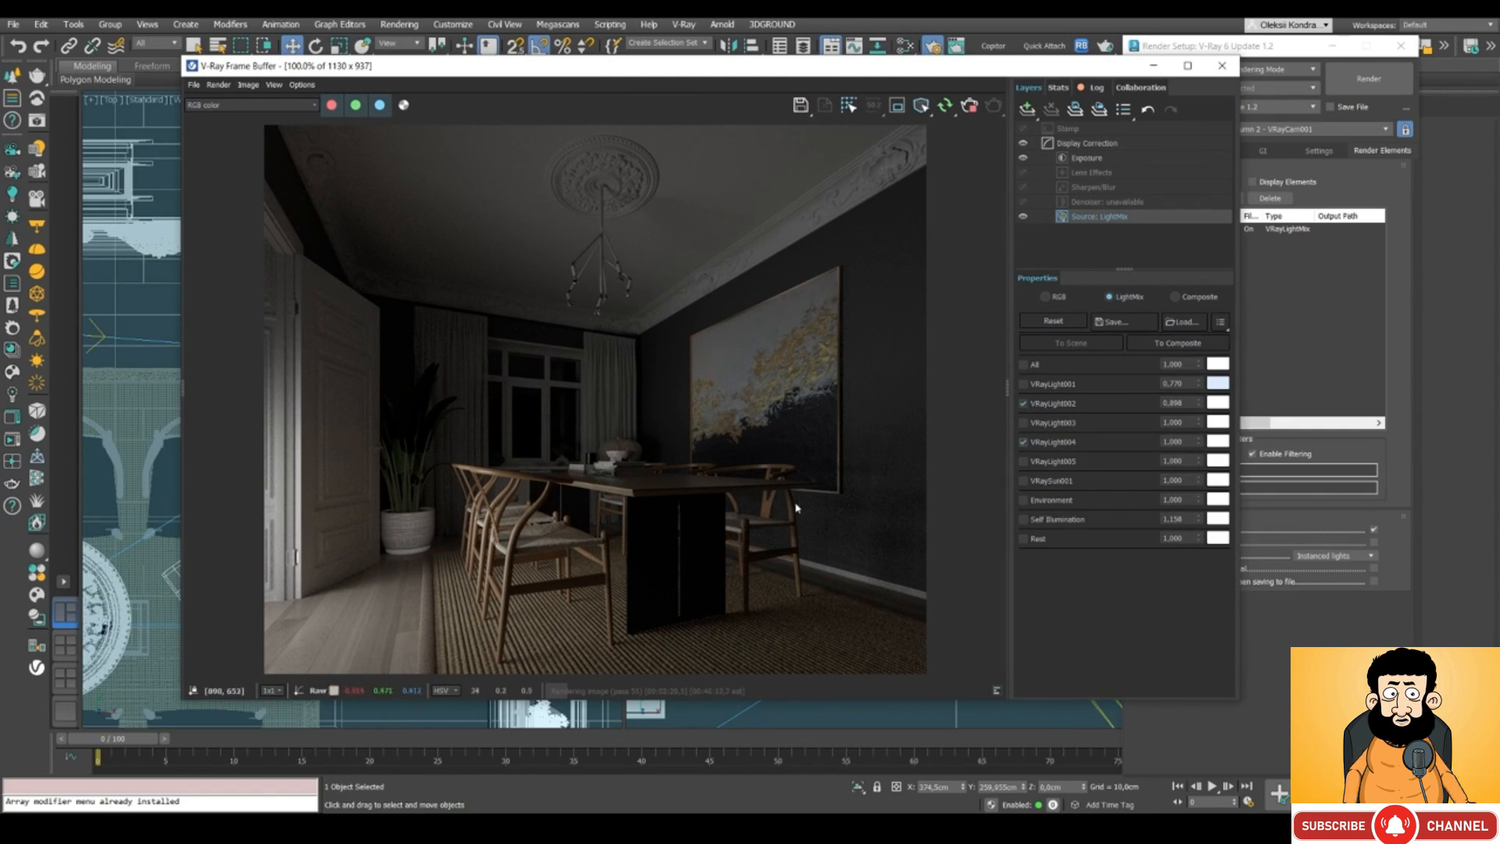
drag(1201, 446, 1181, 299)
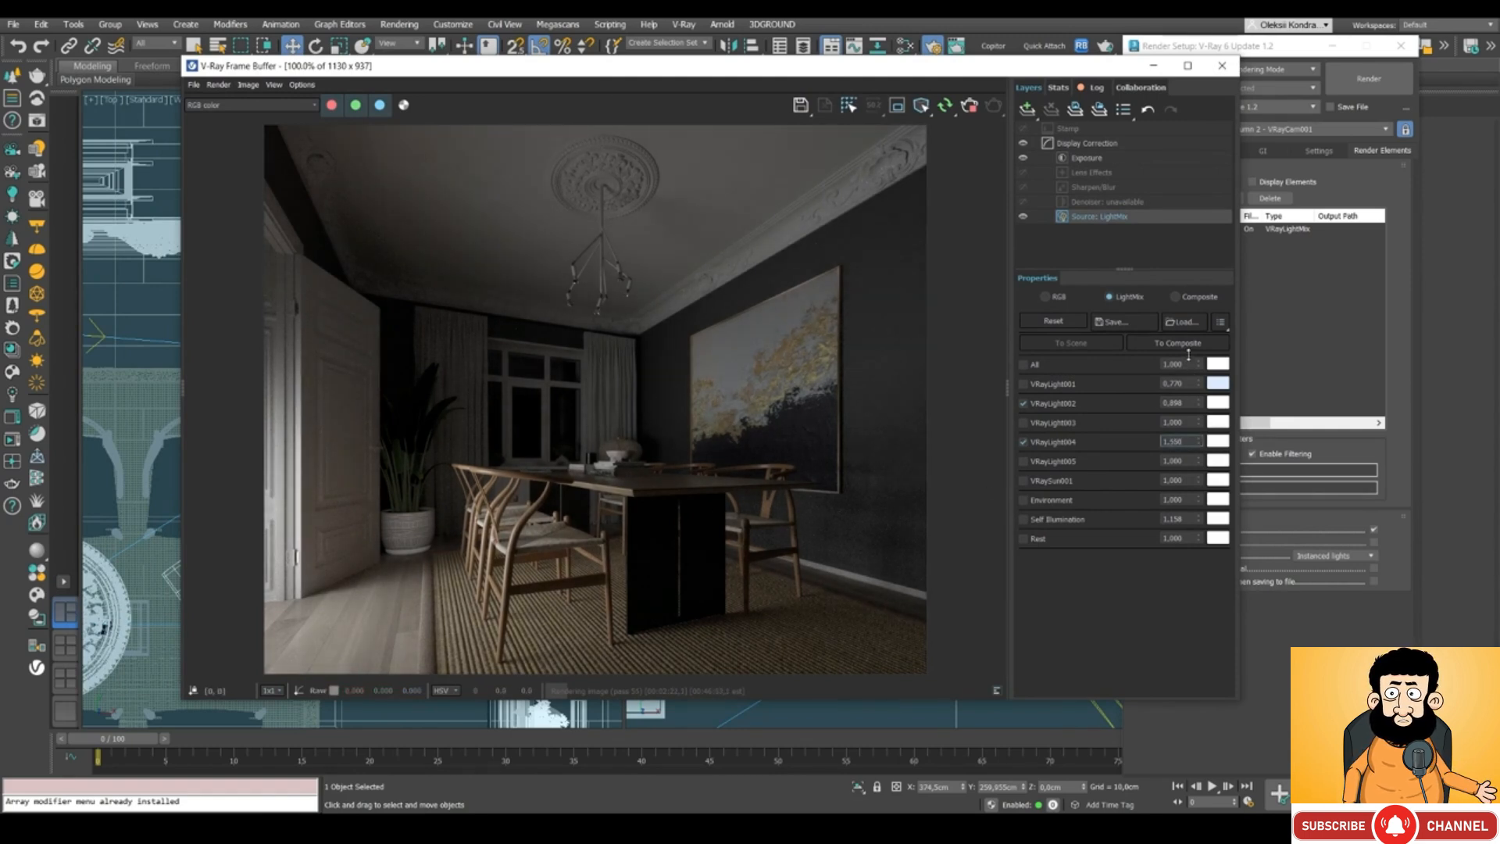
drag(1180, 192, 1186, 247)
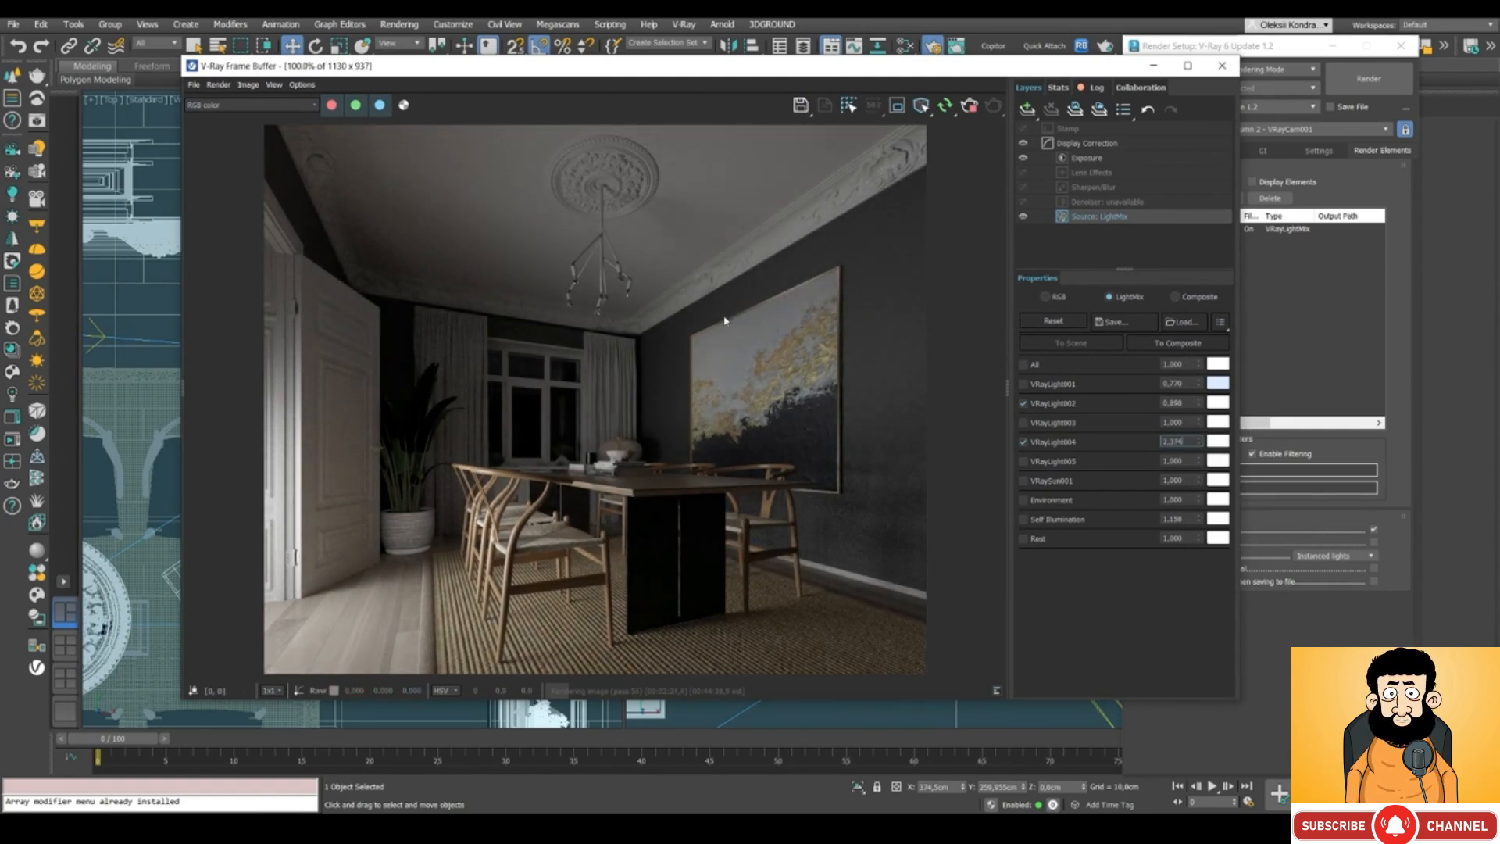
Enable VRayLight001 at intensity 0.380, and switch on VRayLight005, toggling it to compare its effect.
click(1024, 384)
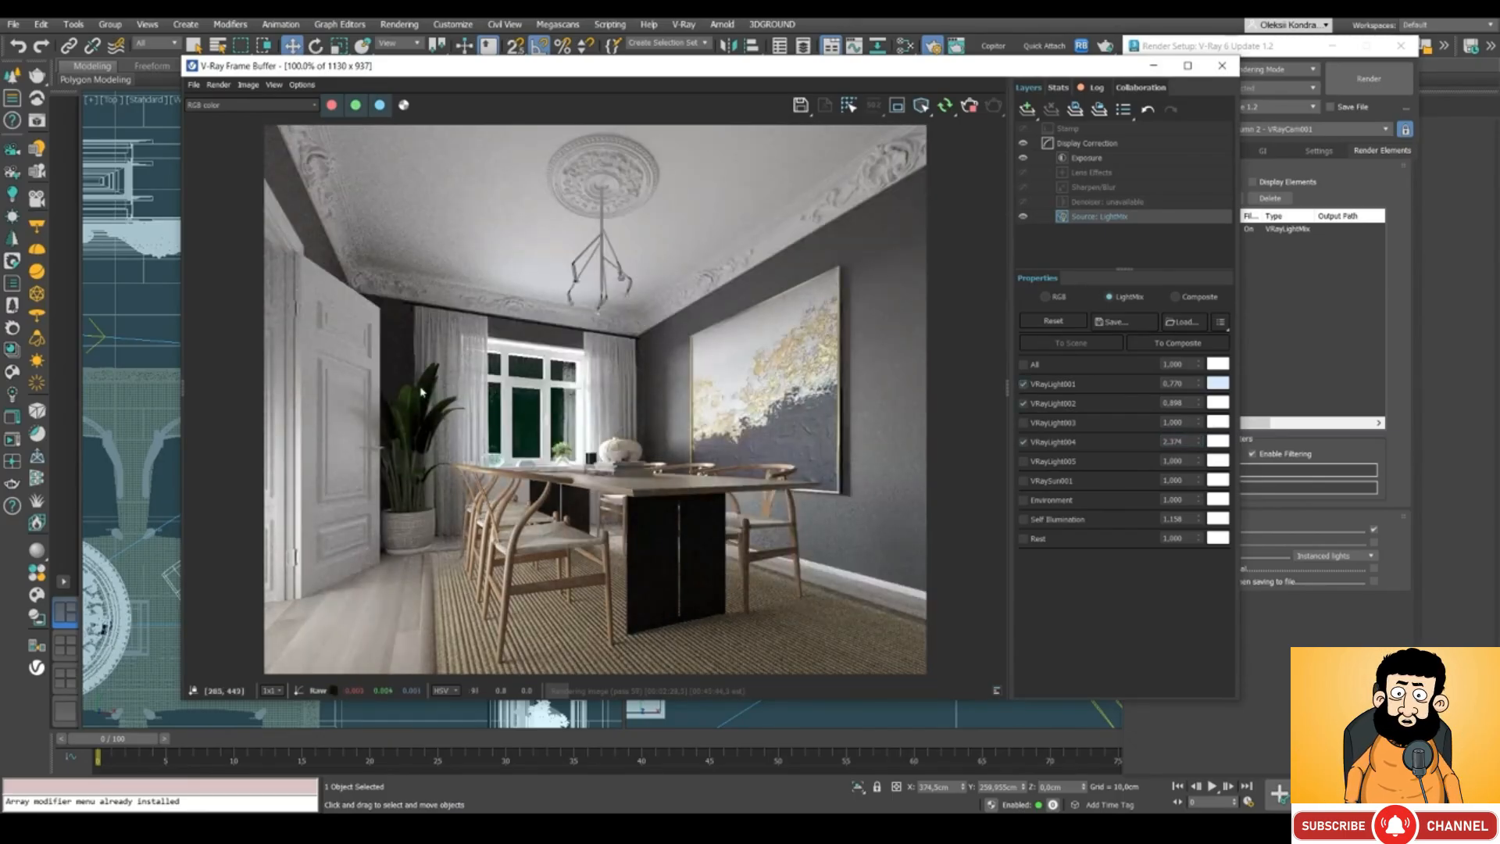
drag(1199, 384, 1186, 450)
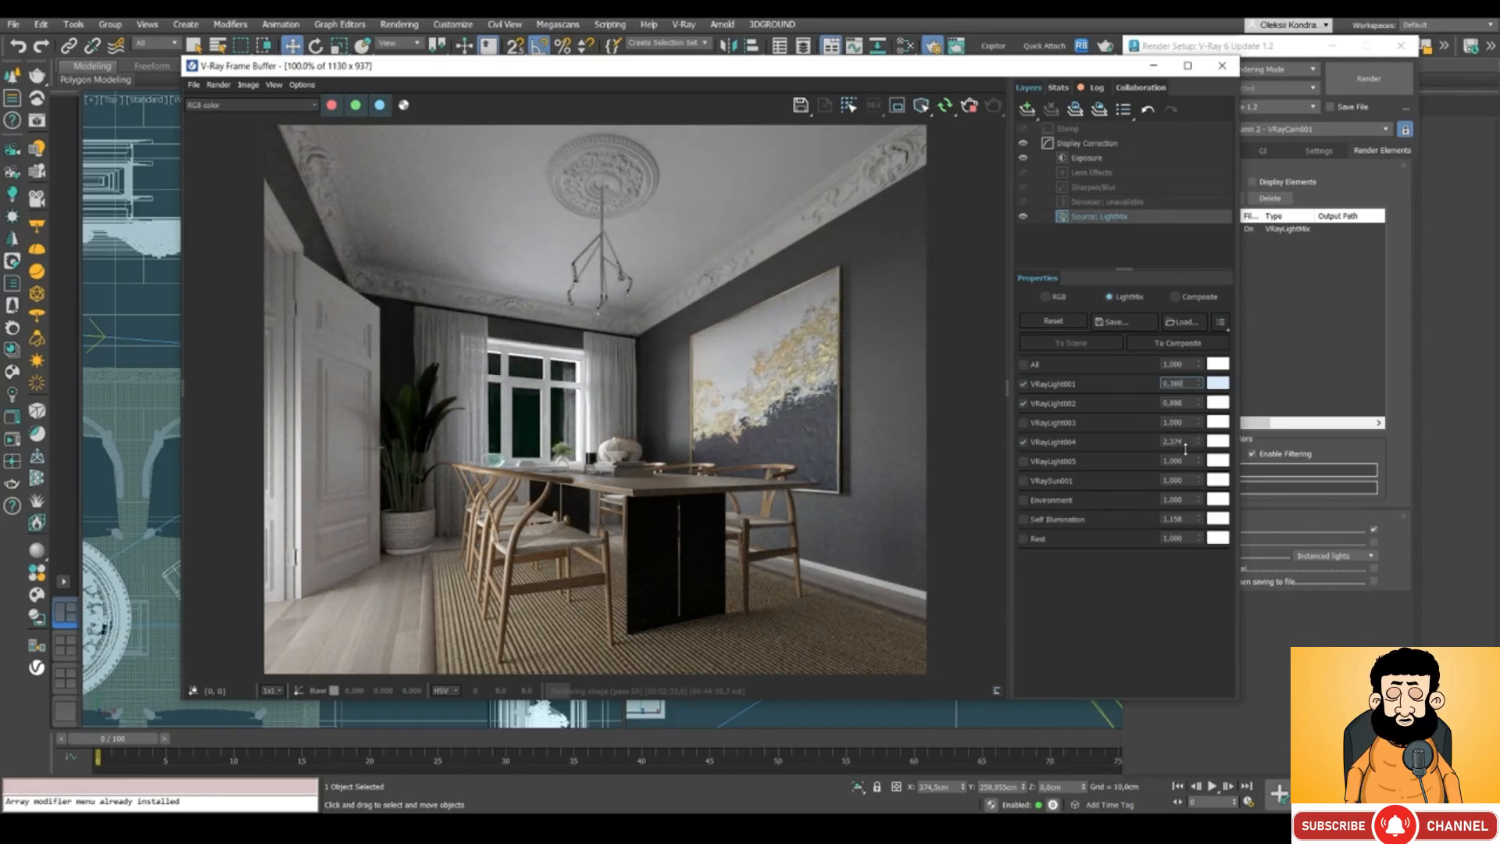
click(1025, 463)
click(1025, 463)
click(1024, 462)
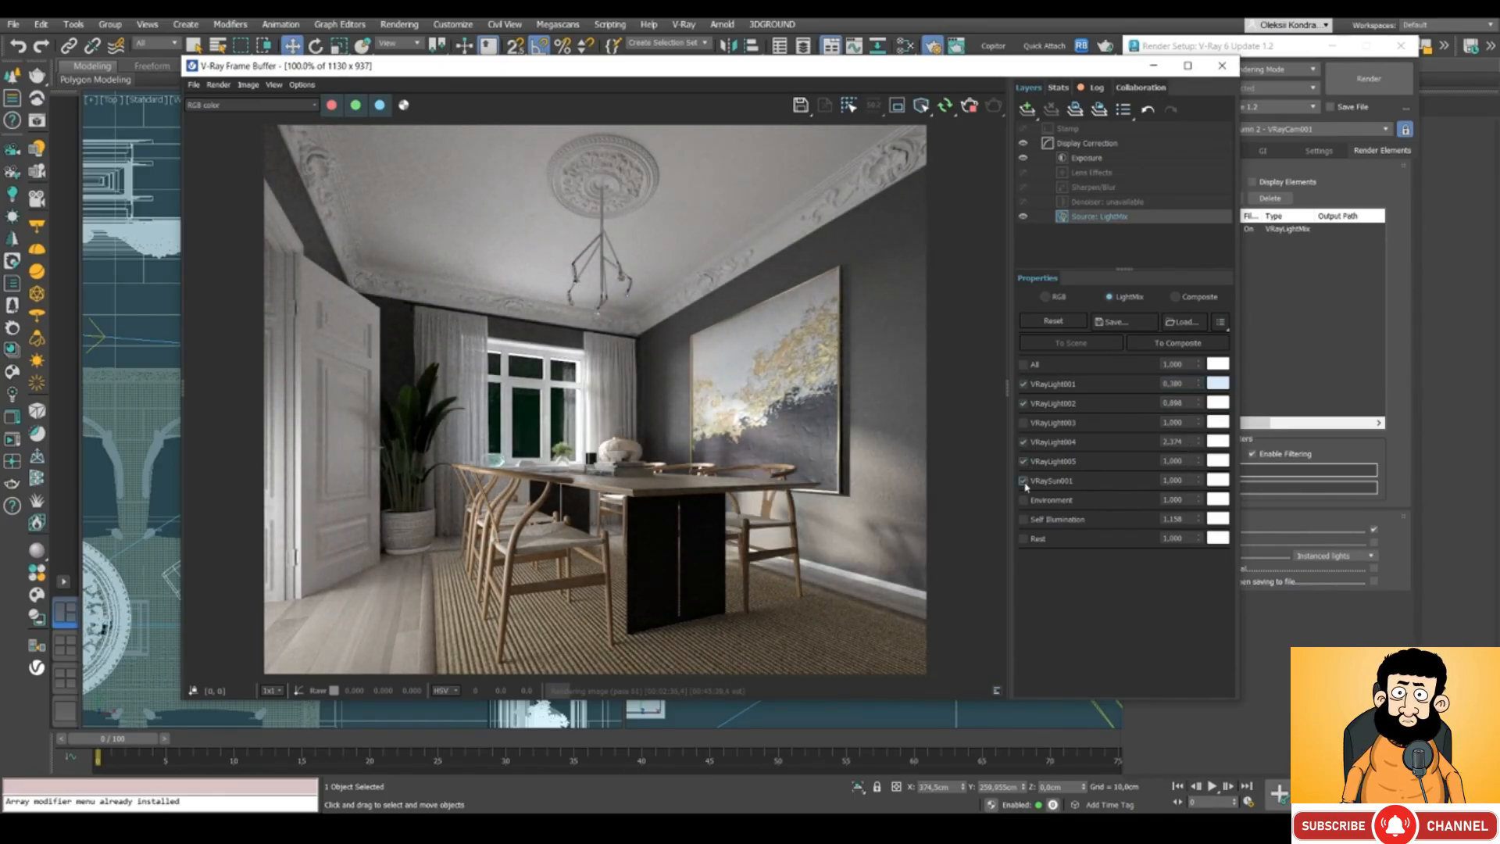
Enable Environment, VRayLight003 and Self Illumination in LightMix.
click(1024, 500)
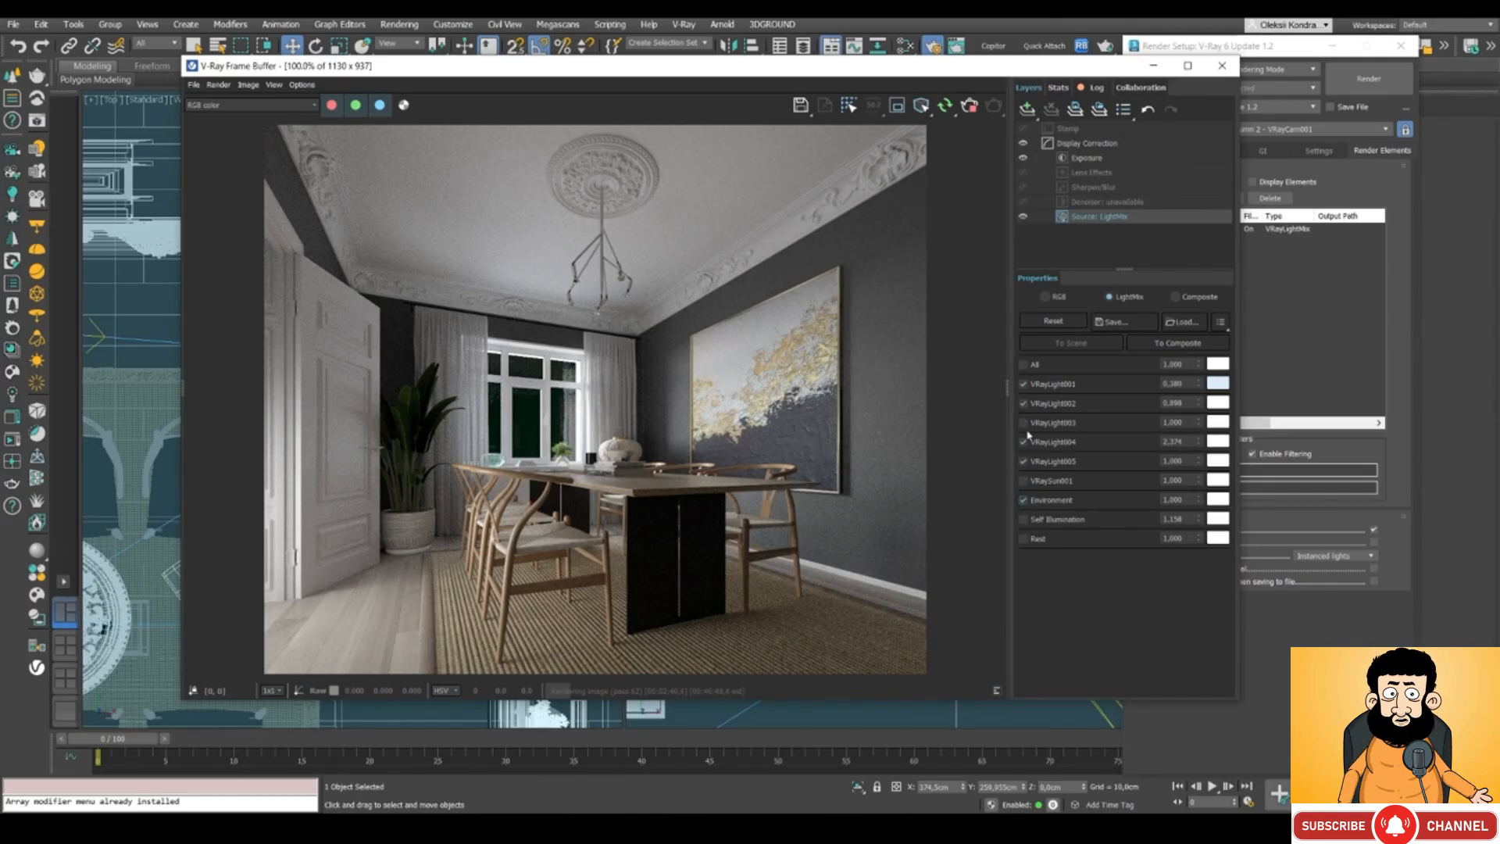
click(1025, 423)
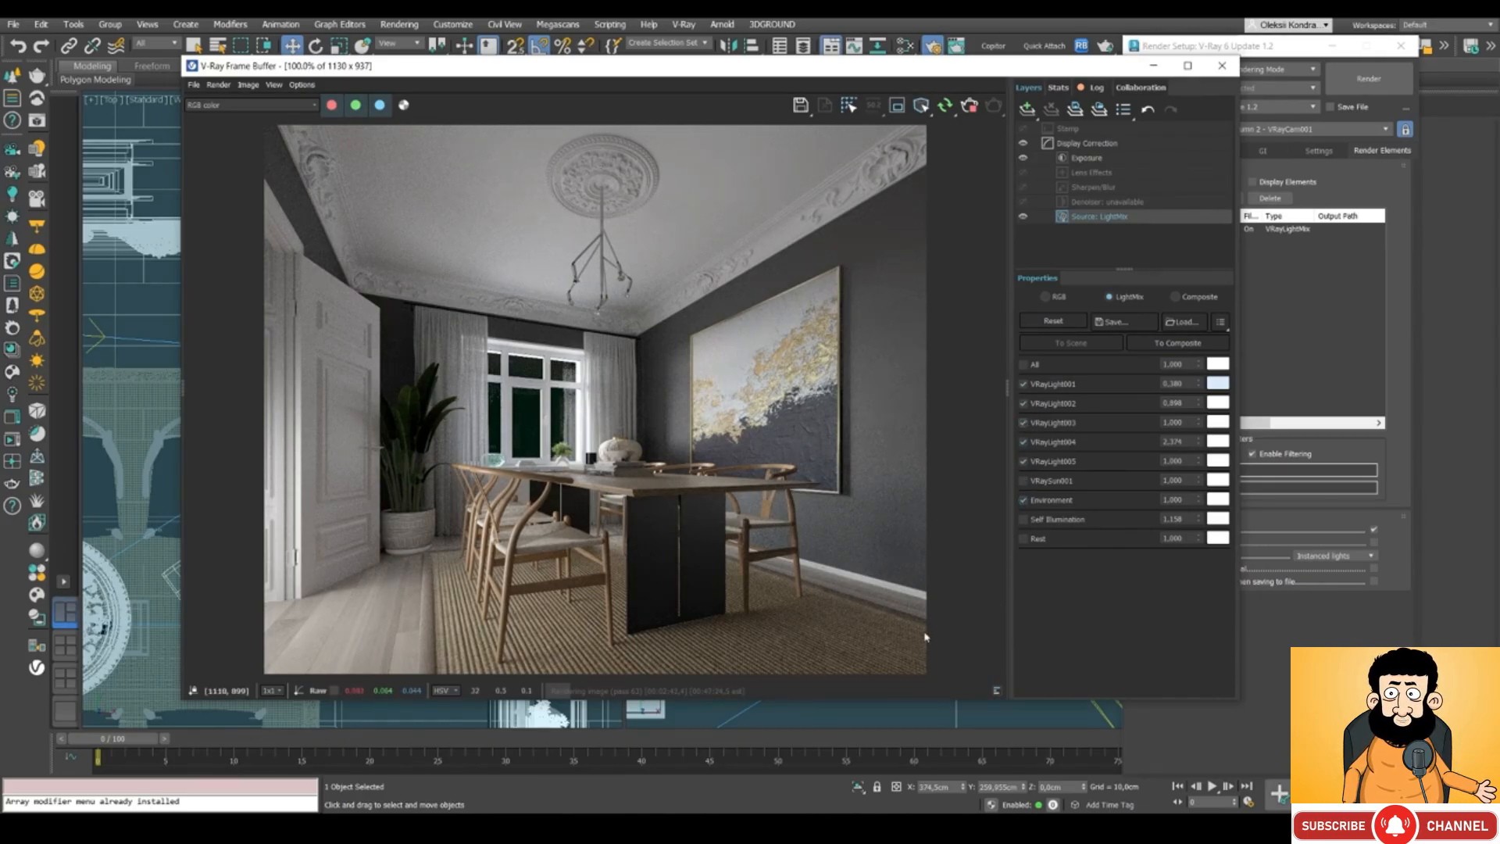
click(1024, 519)
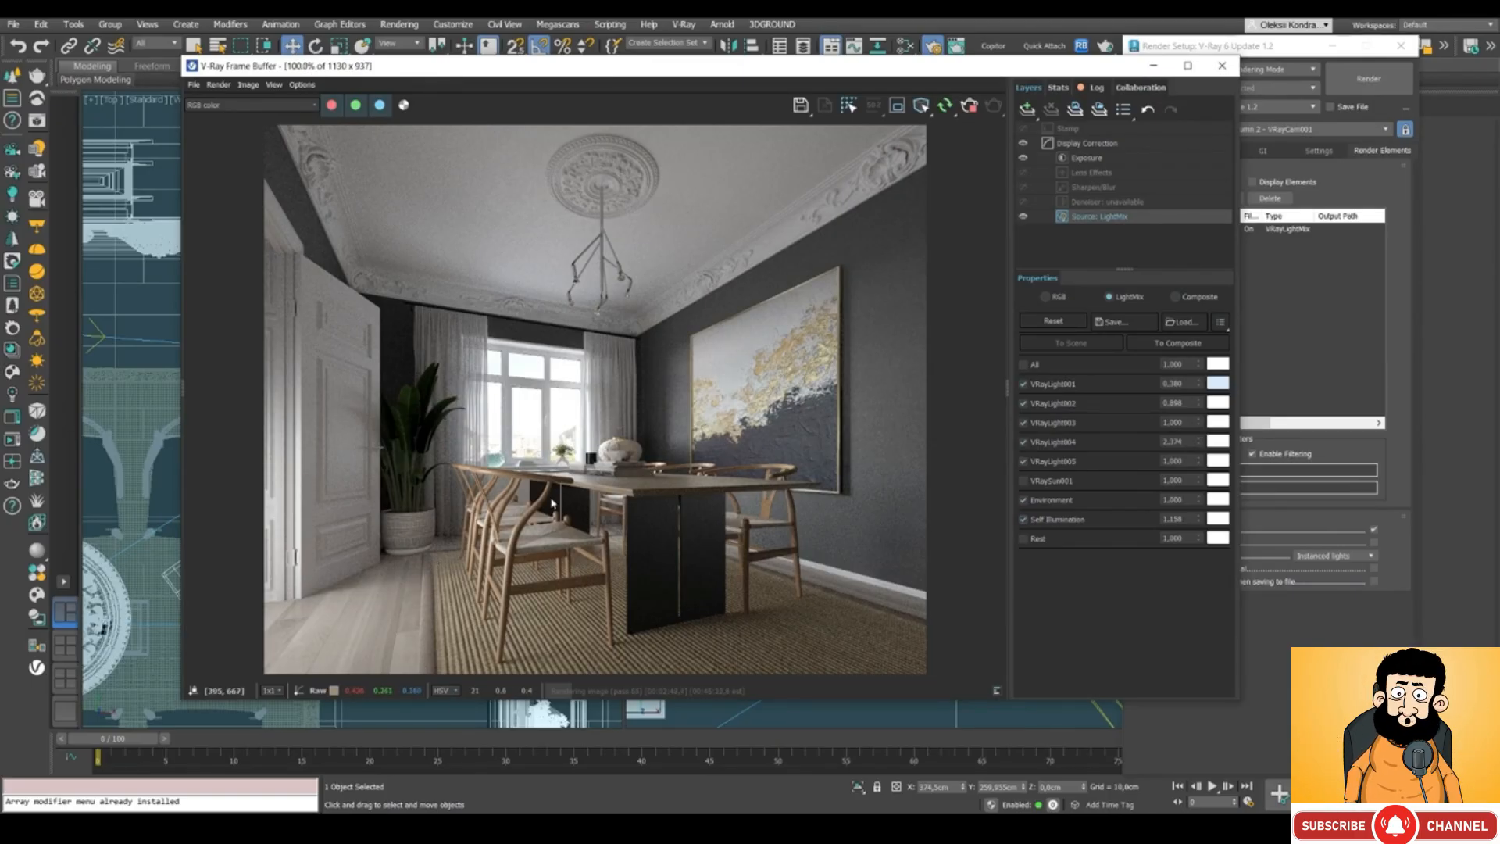
Stop the render and send the LightMix colours and intensities back to the scene lights.
drag(660, 77, 719, 98)
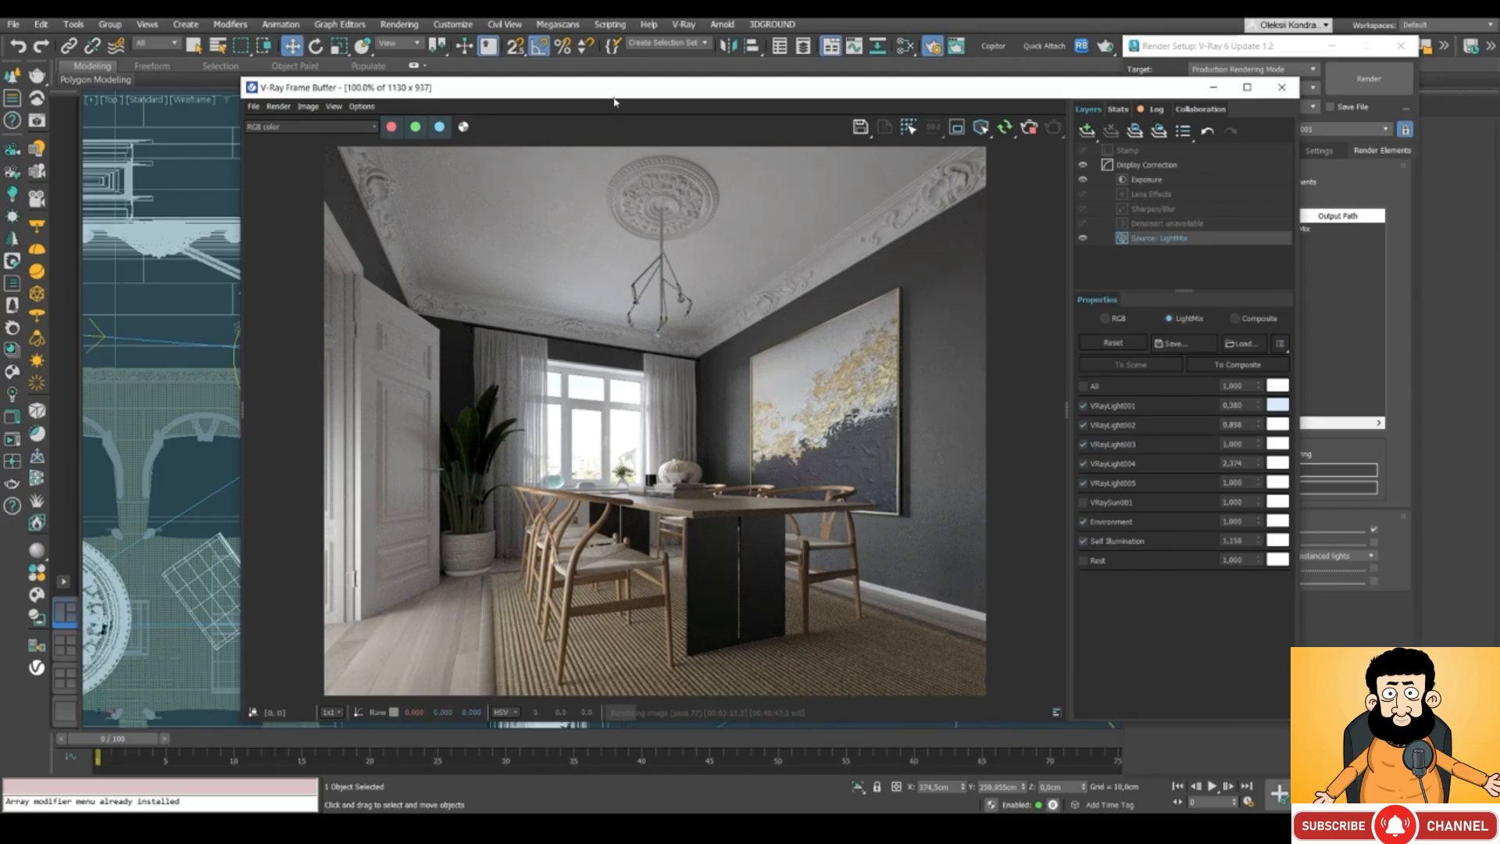
drag(614, 96, 577, 92)
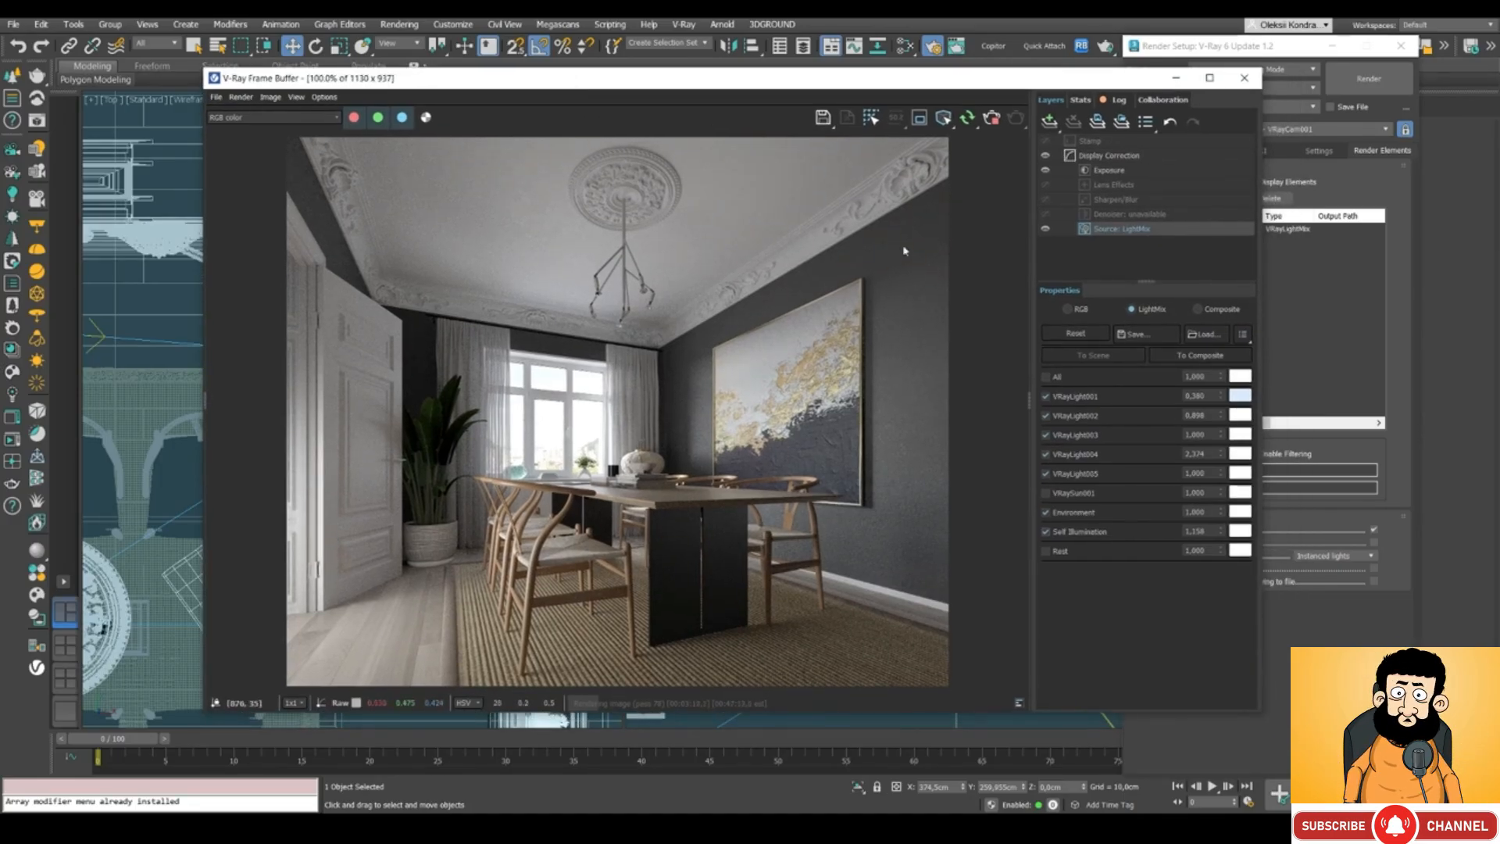
click(992, 120)
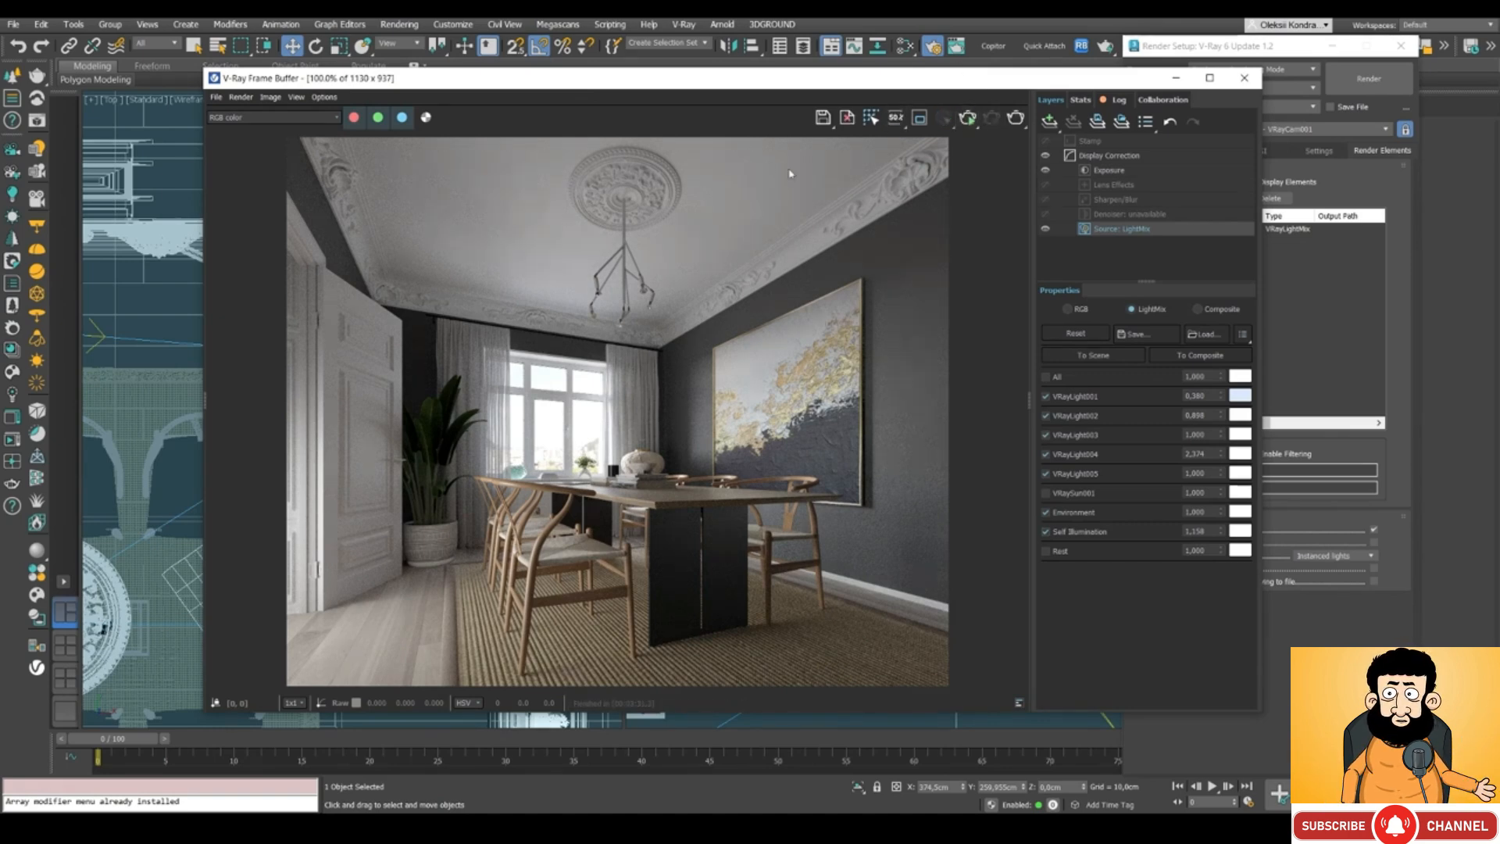
drag(869, 83, 867, 92)
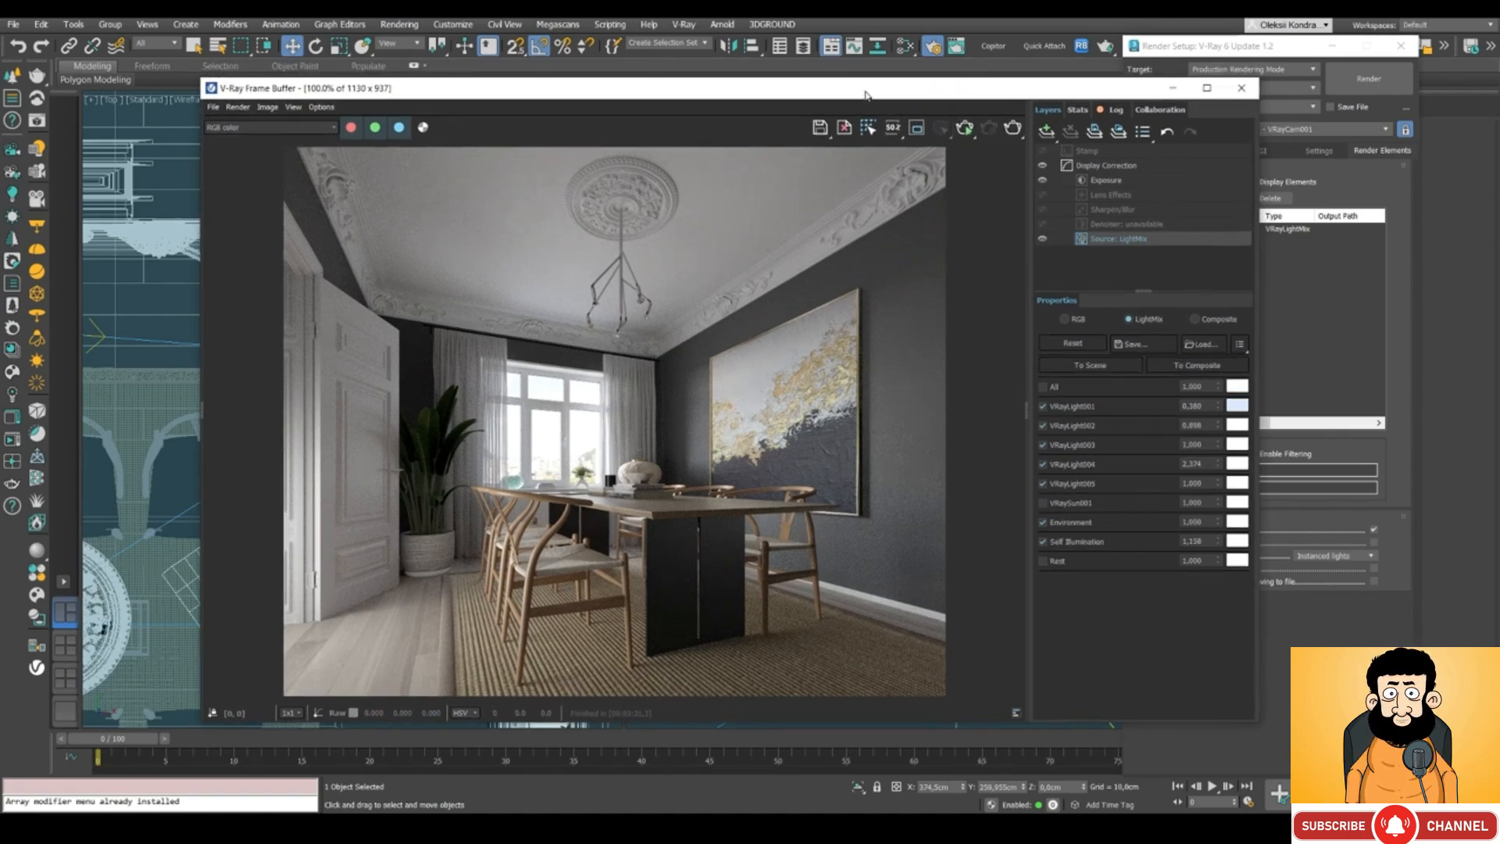
click(1093, 366)
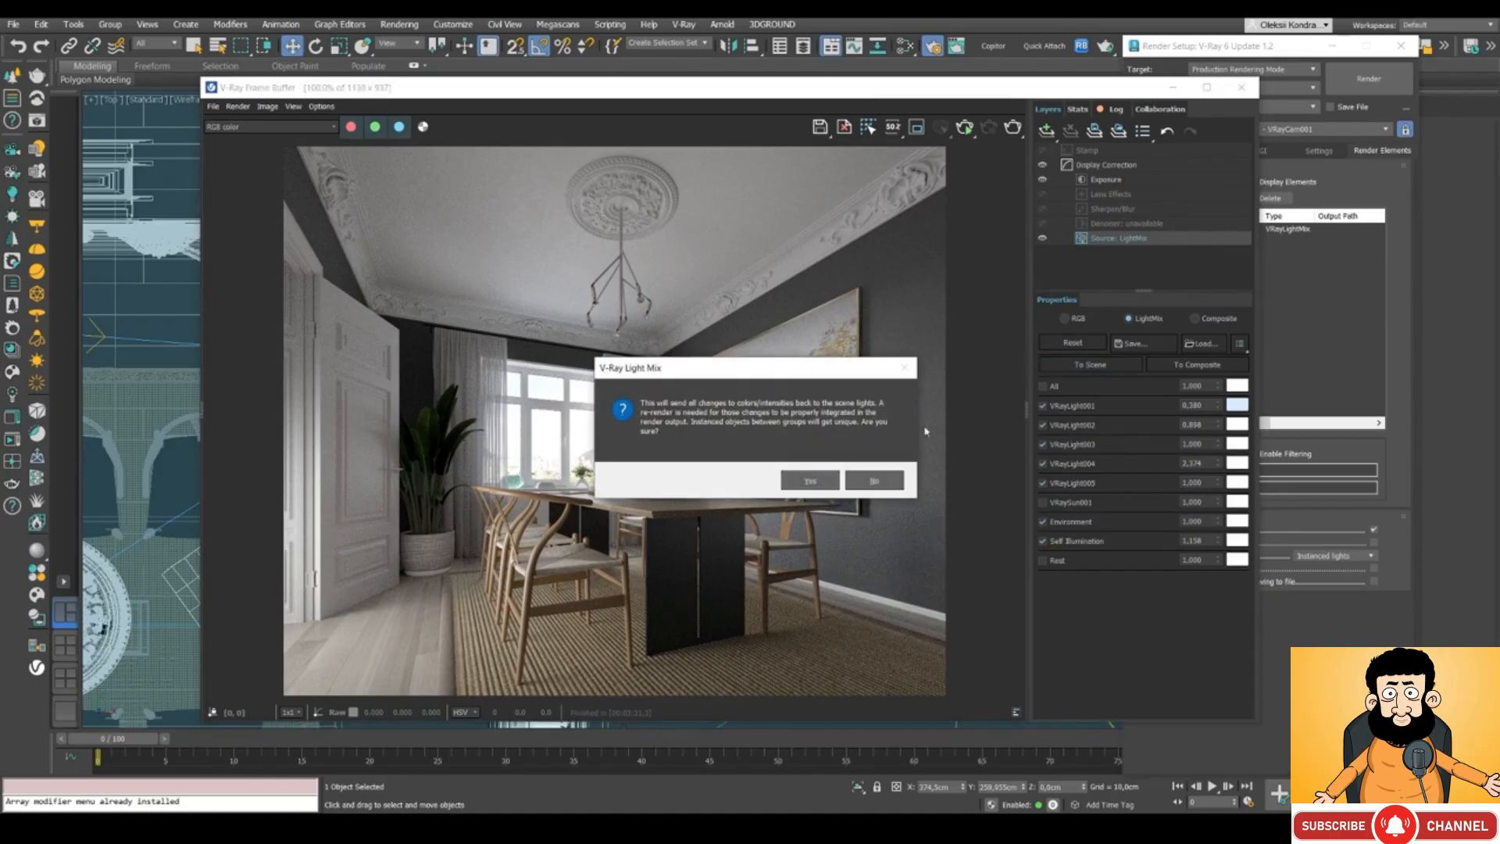
click(804, 484)
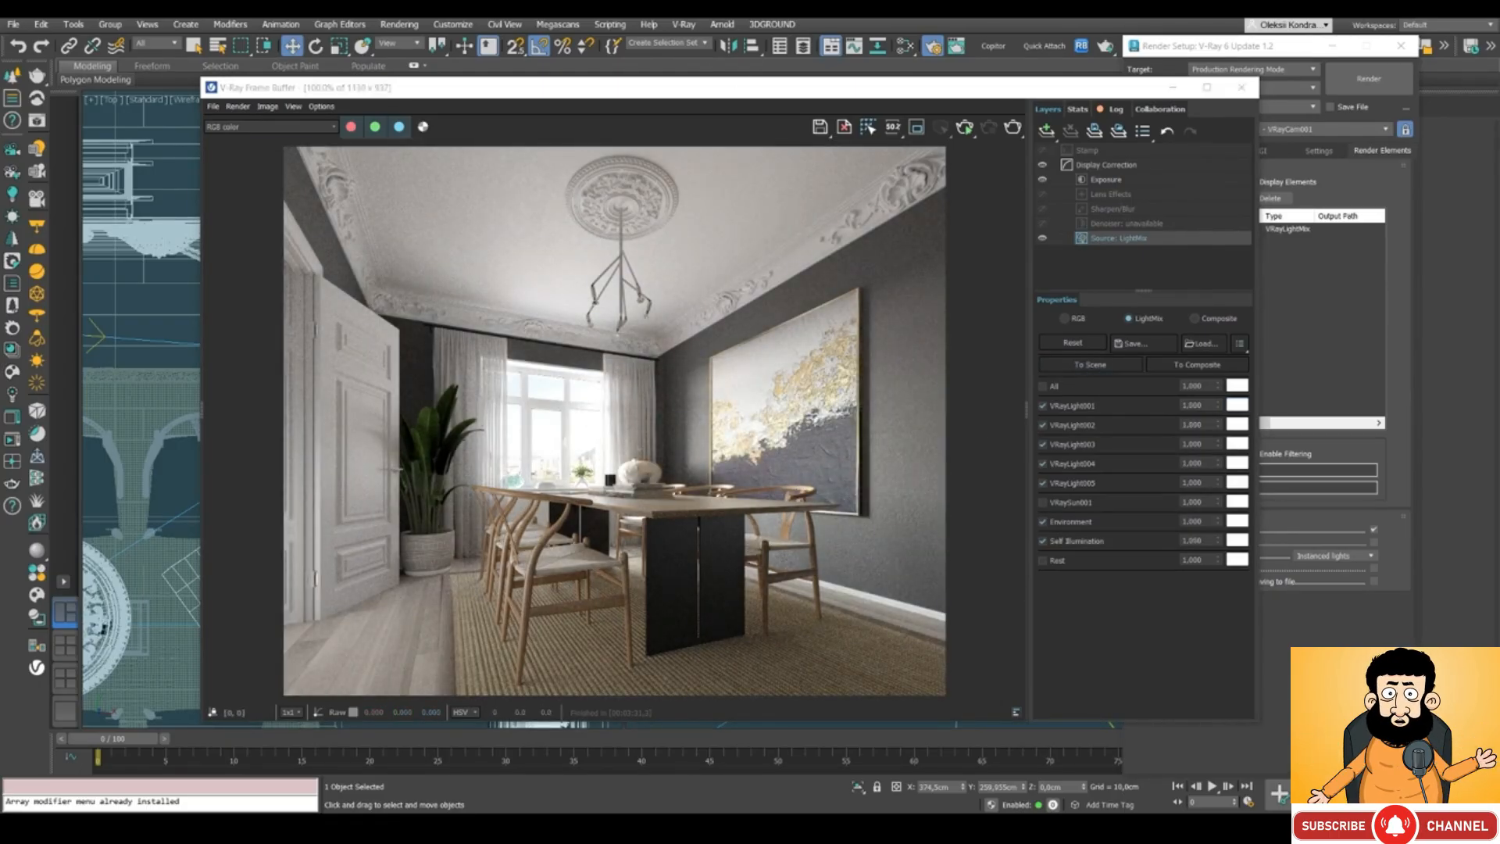
drag(774, 90, 731, 67)
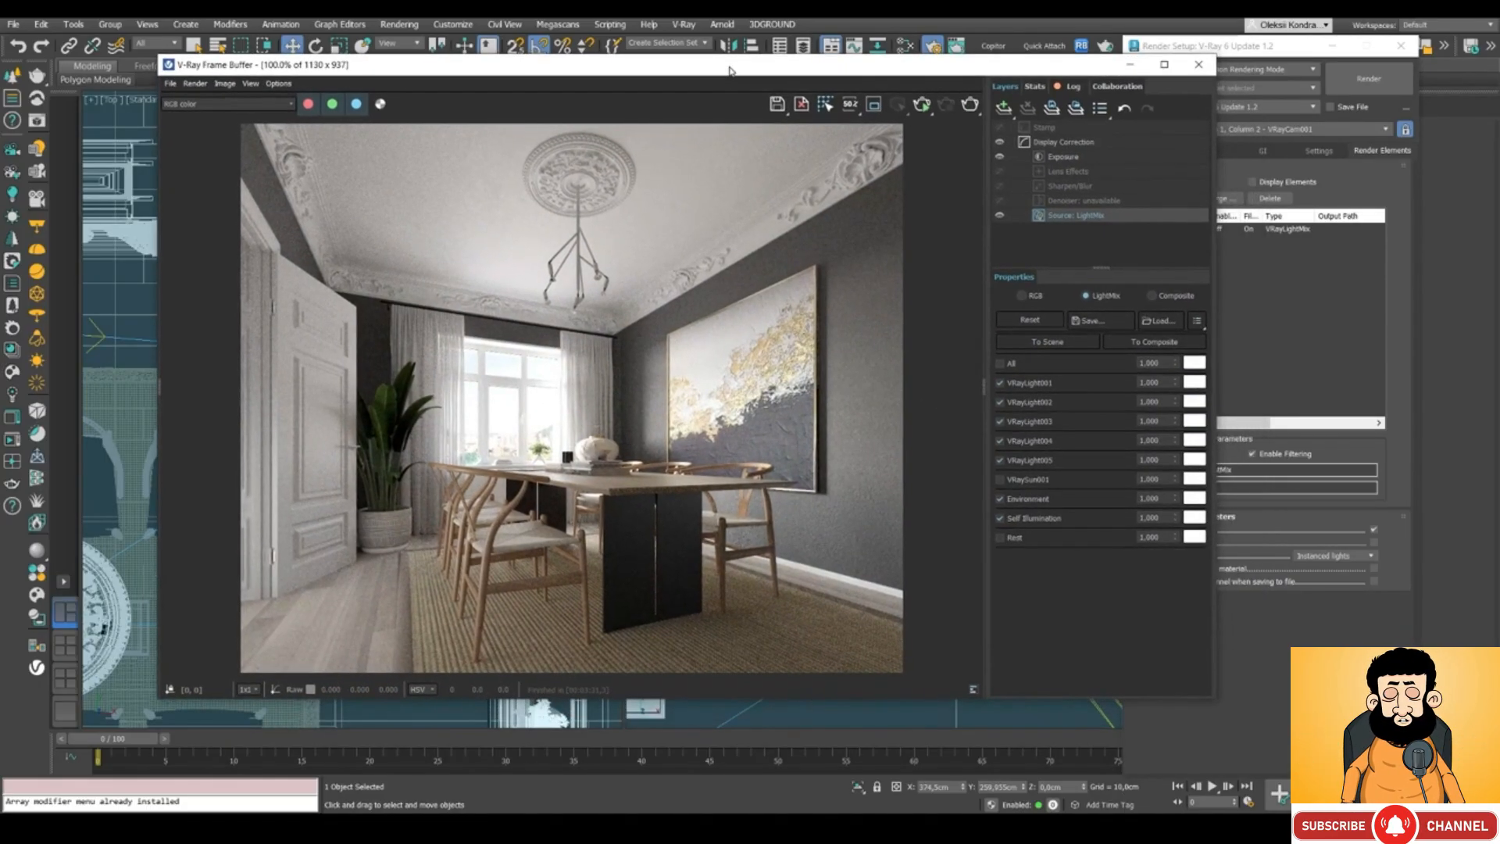
Enable all LightMix entries, render the scene again and select the VRayLightMix render element.
click(1001, 364)
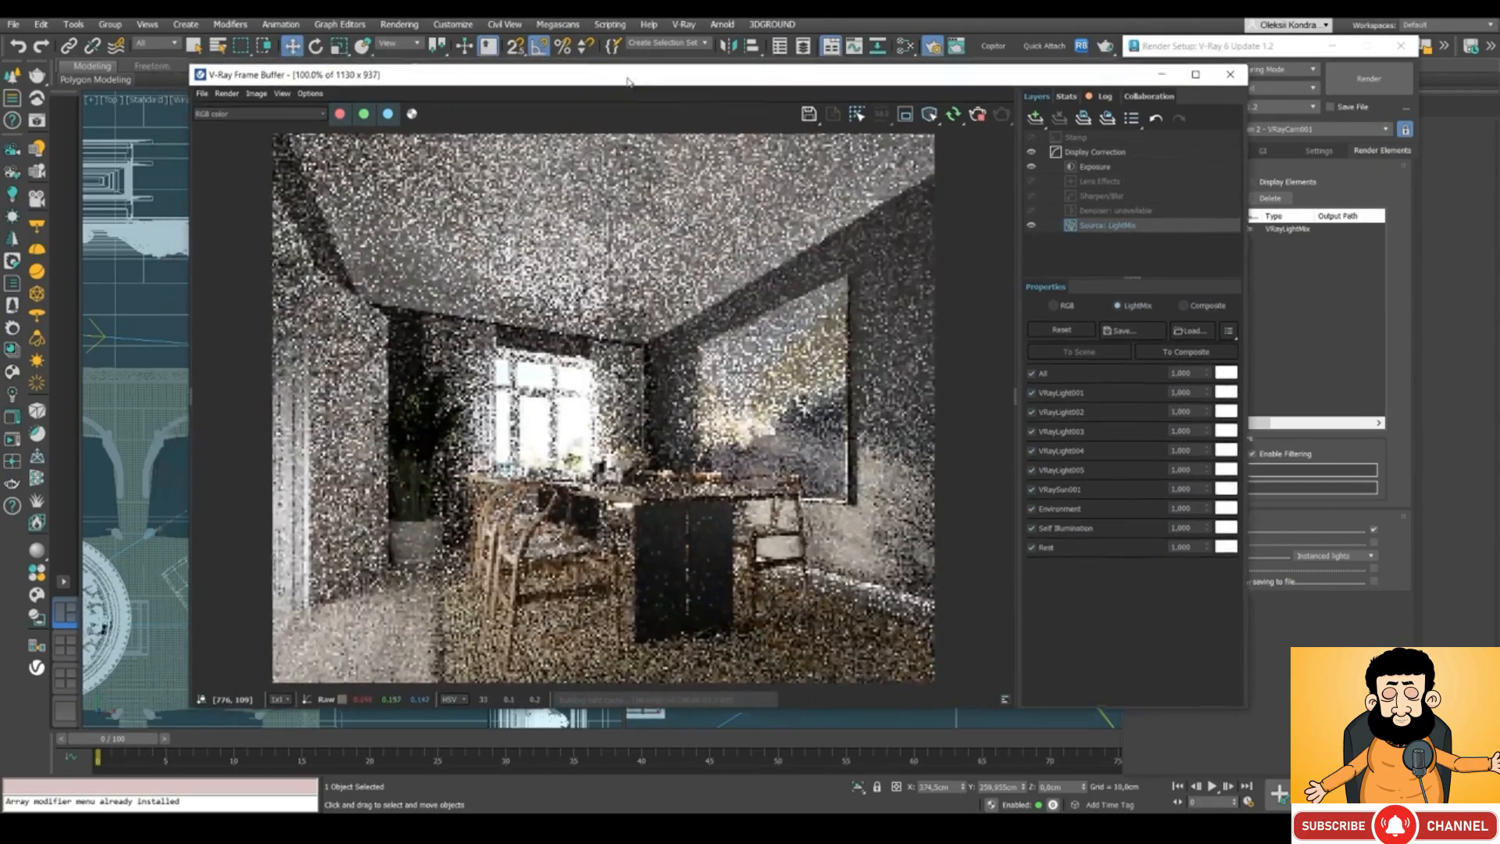
drag(610, 67, 644, 77)
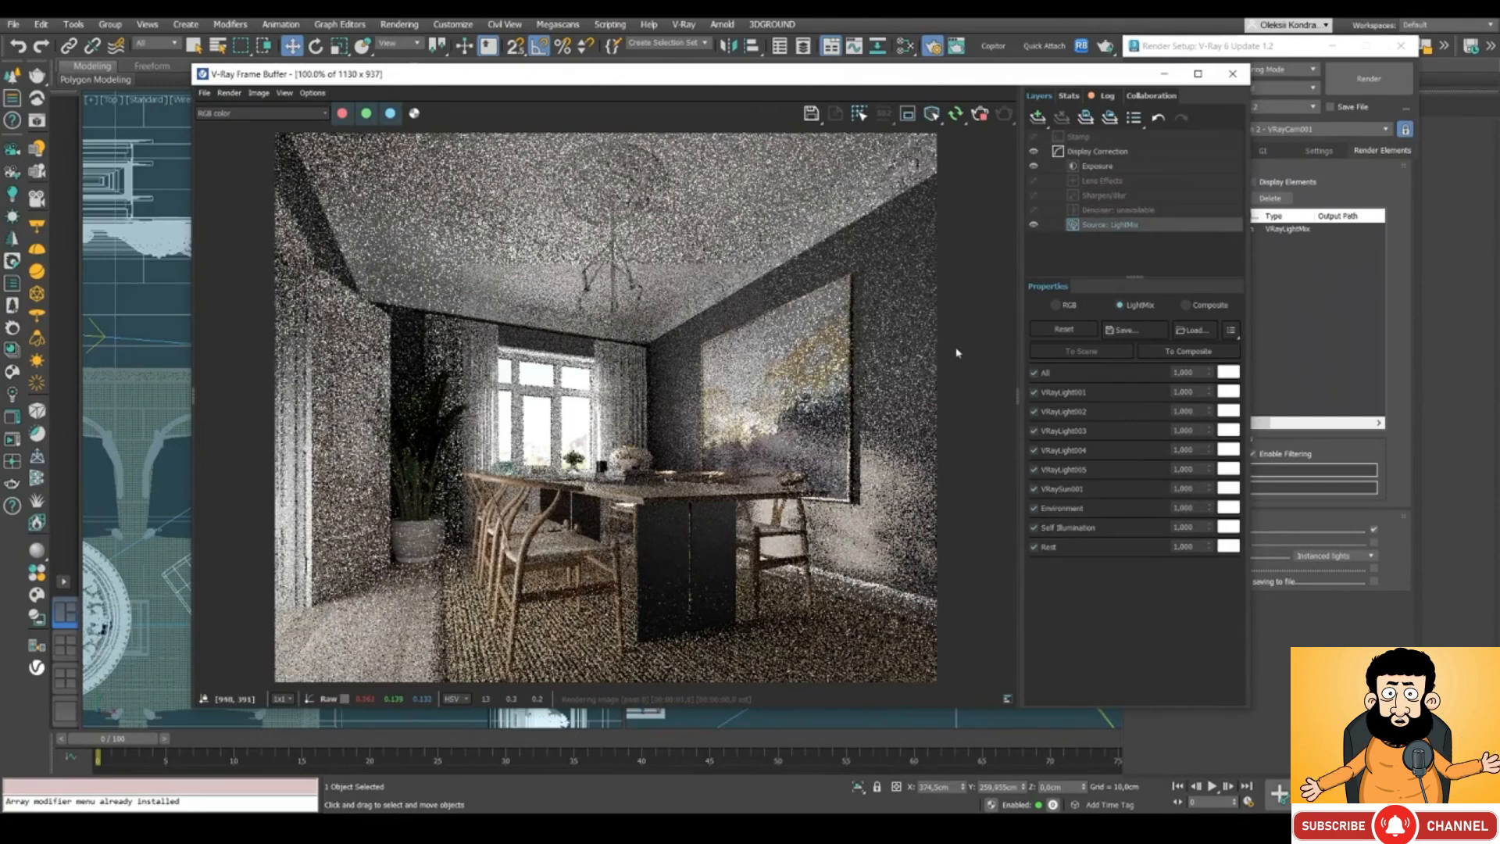
drag(718, 82, 579, 80)
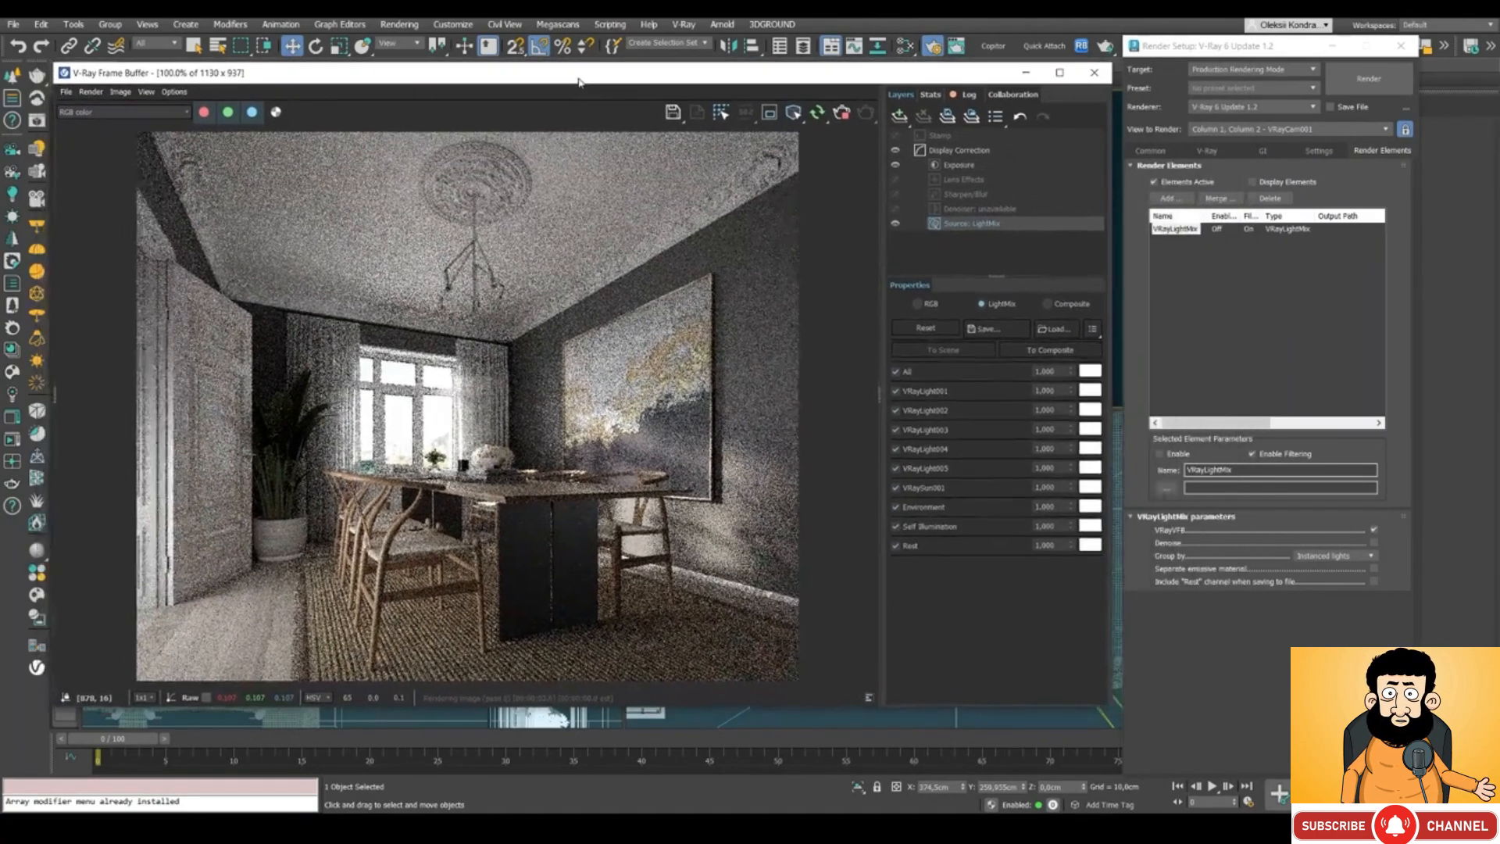
click(1173, 229)
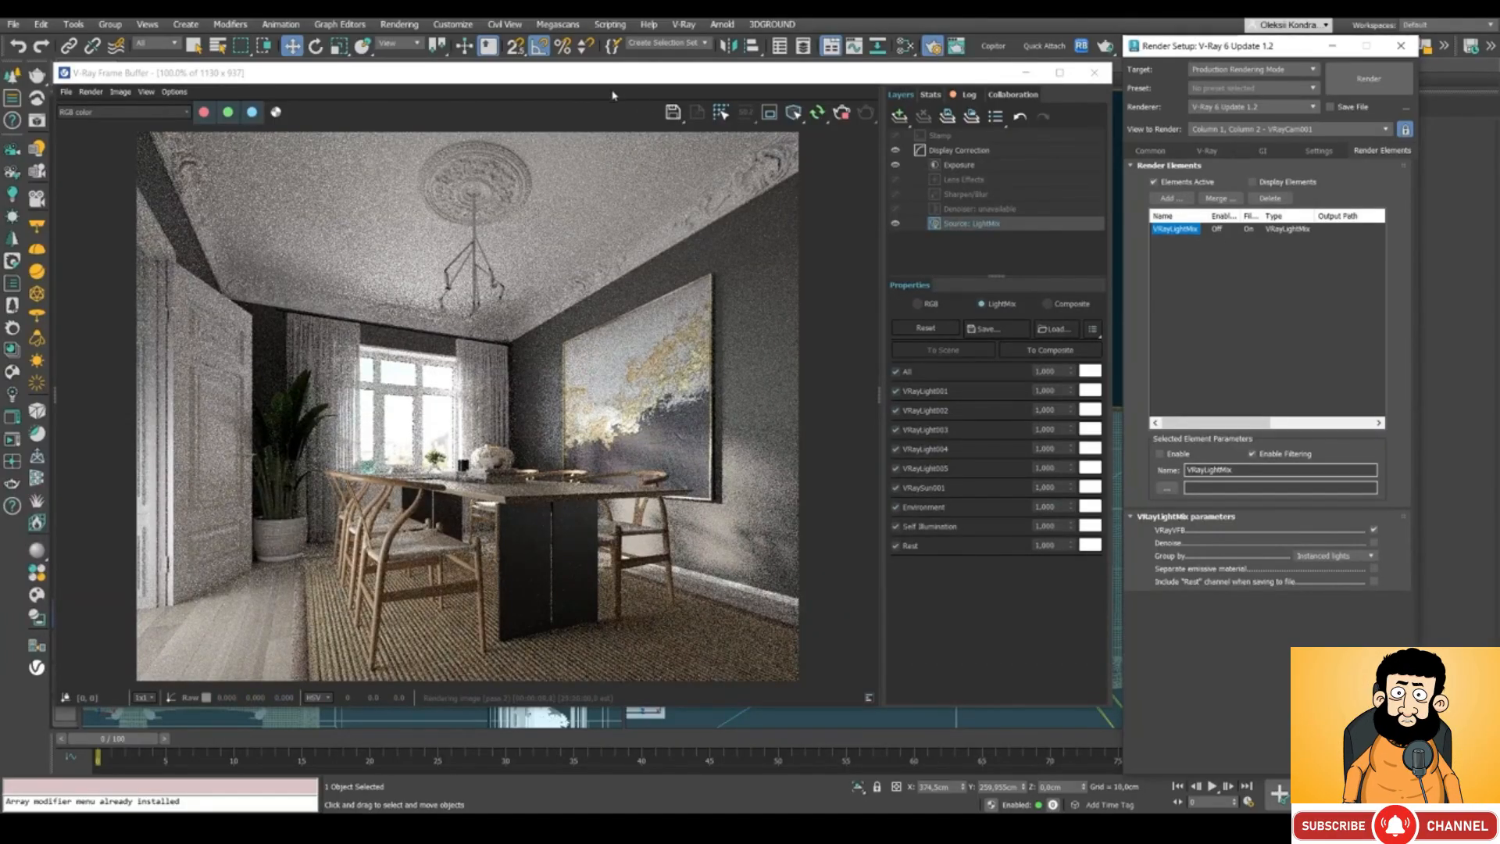
drag(594, 78, 721, 81)
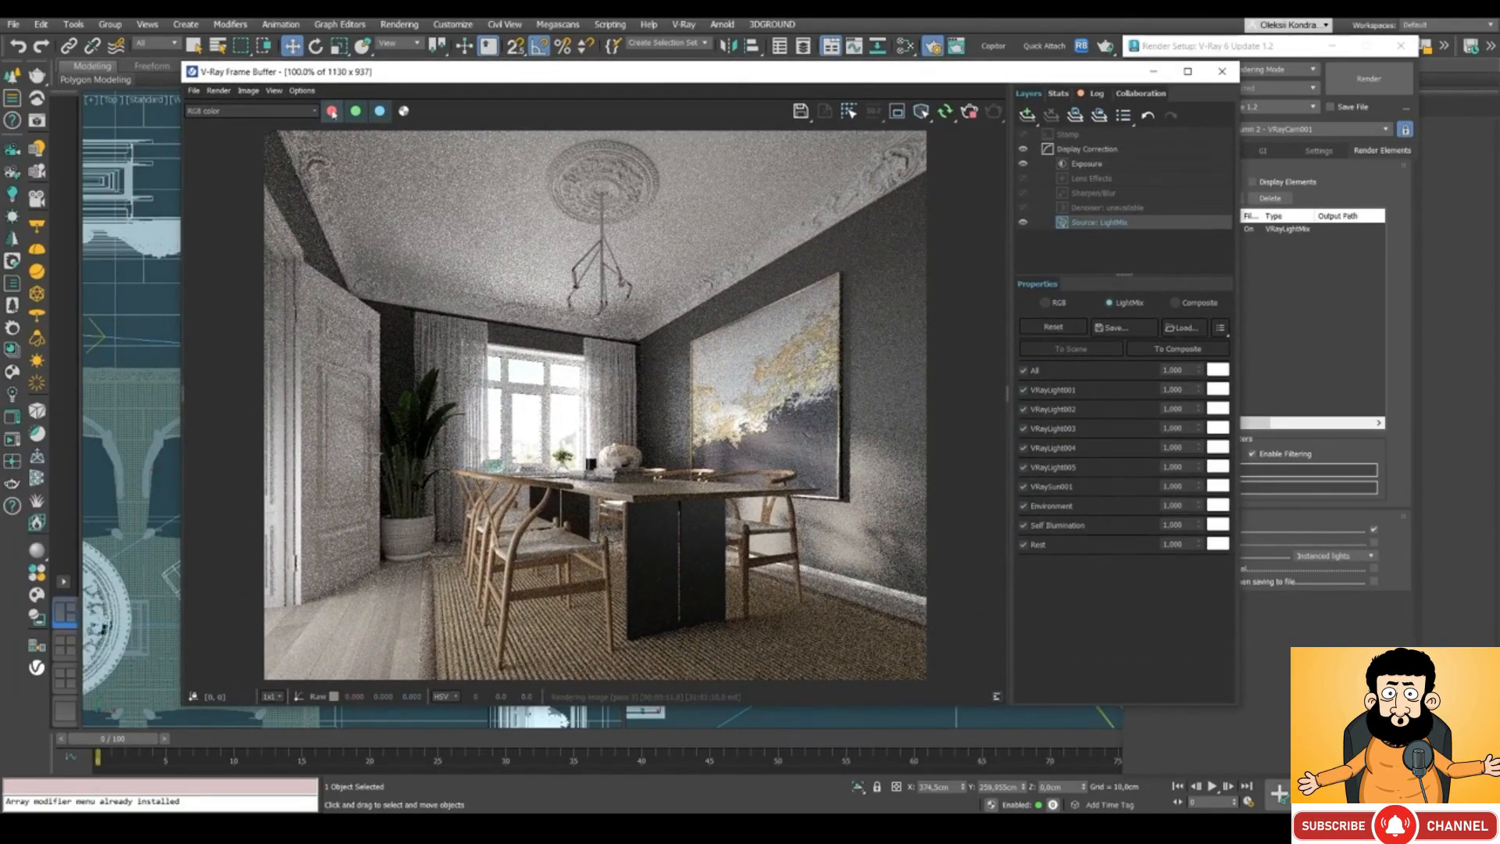
View the separate VRayLight004 and Environment channels of the render, and return to the RGB color channel.
click(235, 111)
click(209, 201)
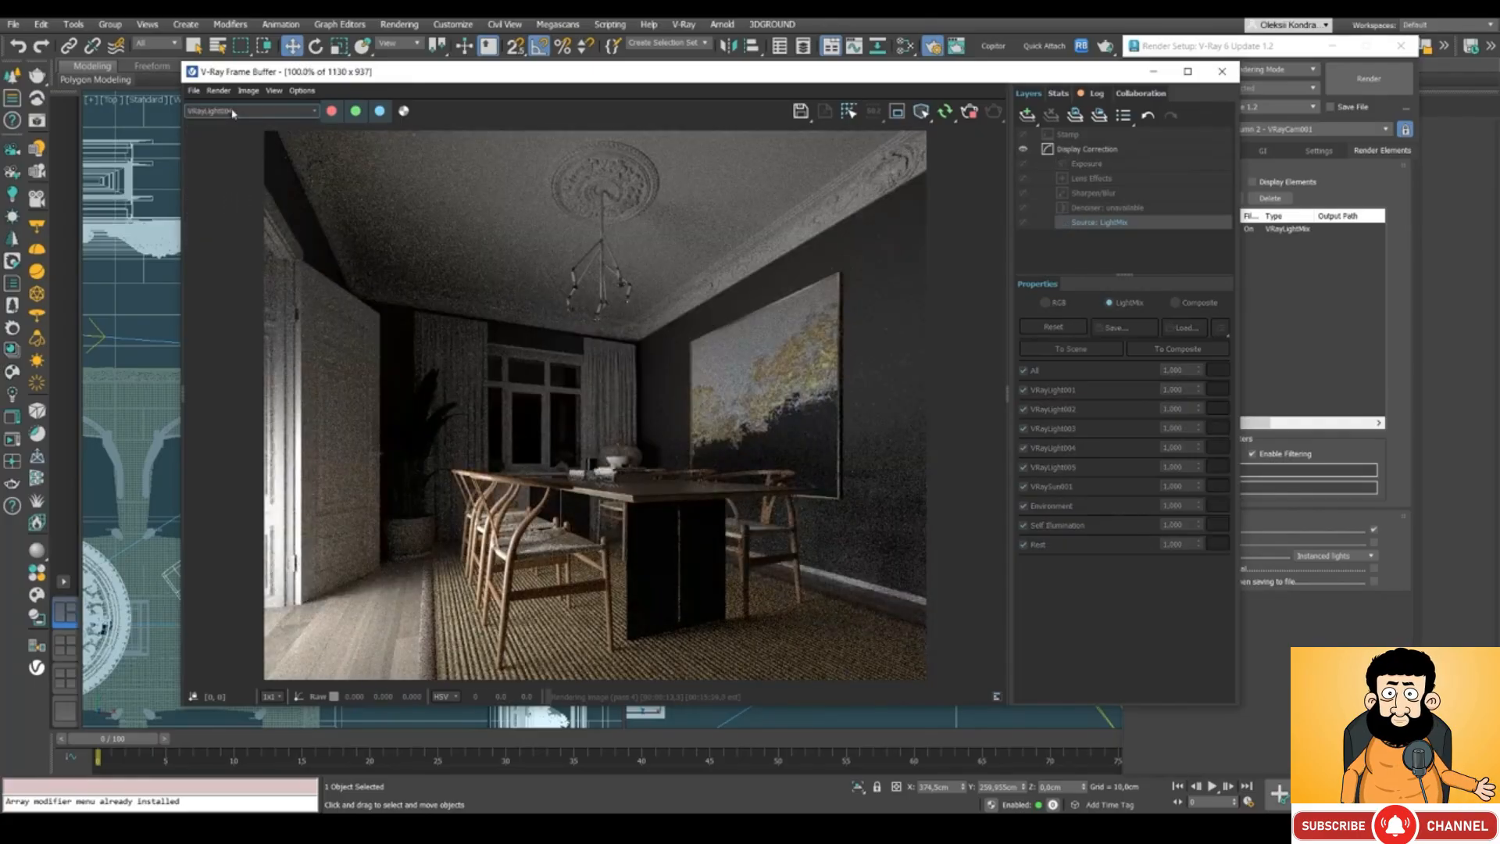
click(235, 112)
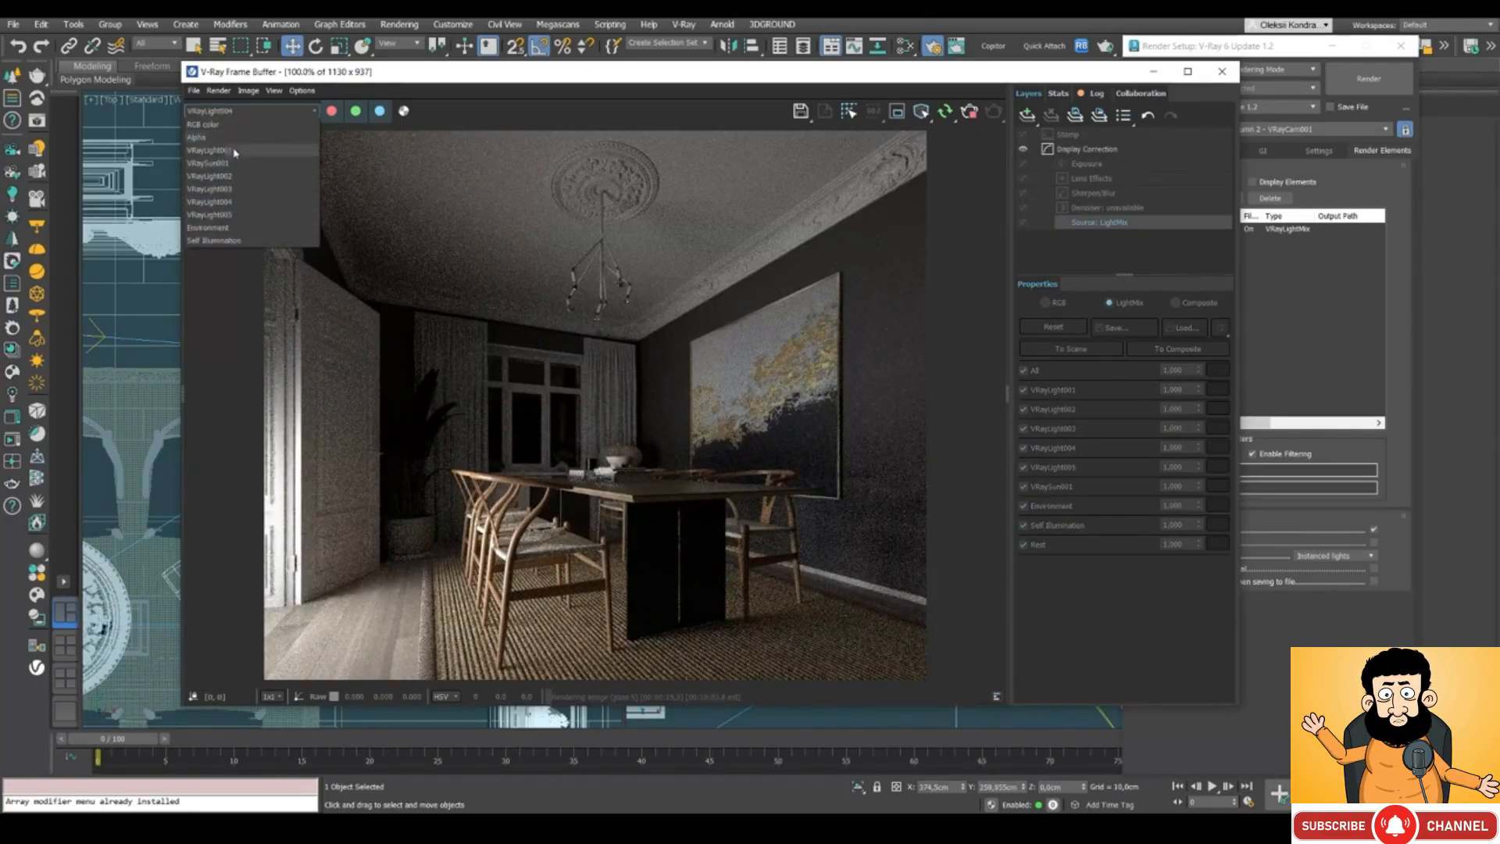
click(252, 112)
click(226, 112)
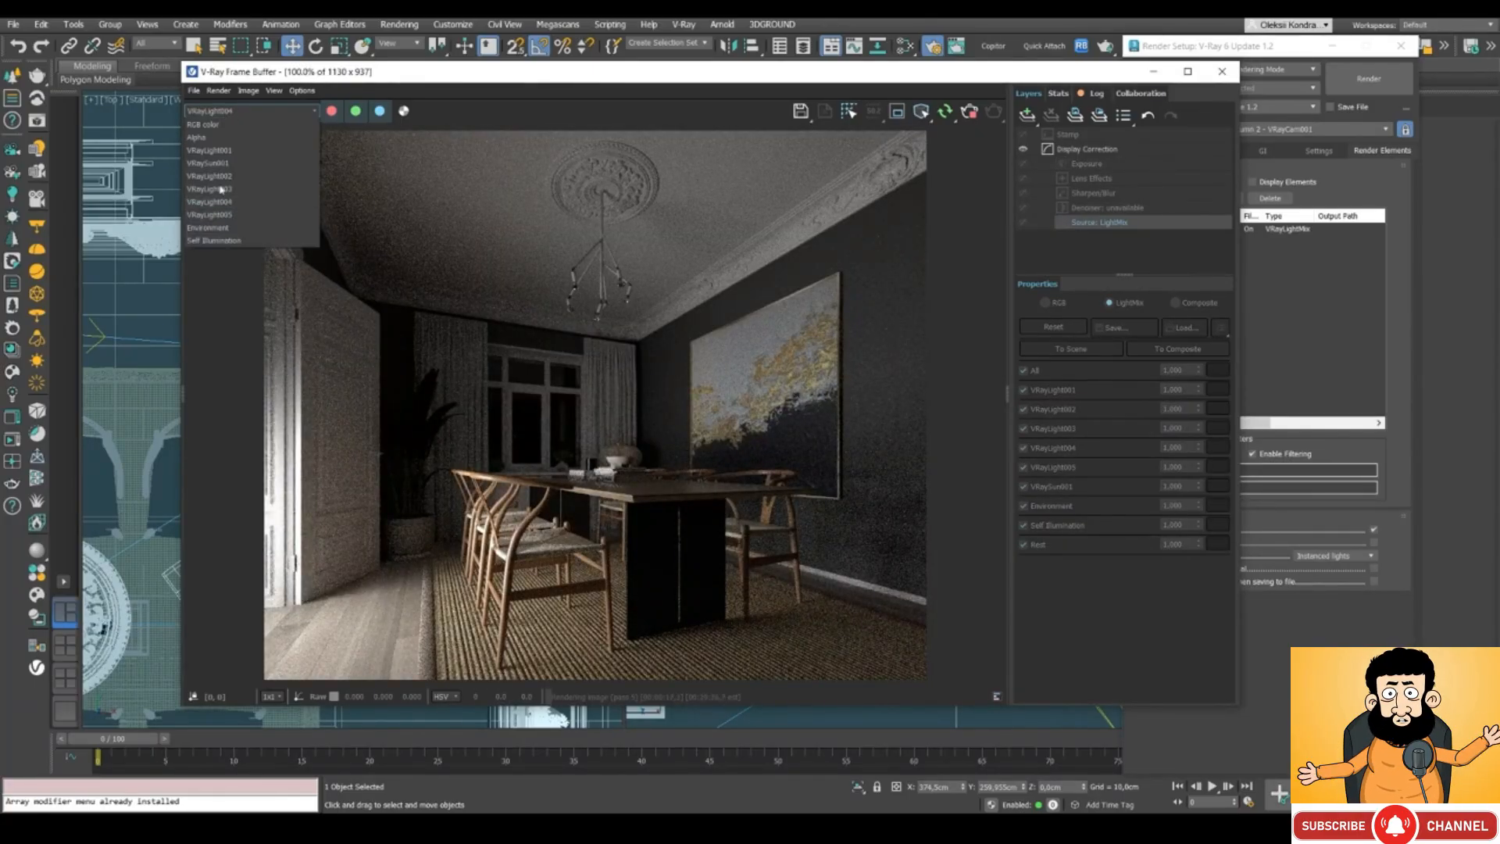
click(234, 228)
click(231, 112)
click(204, 124)
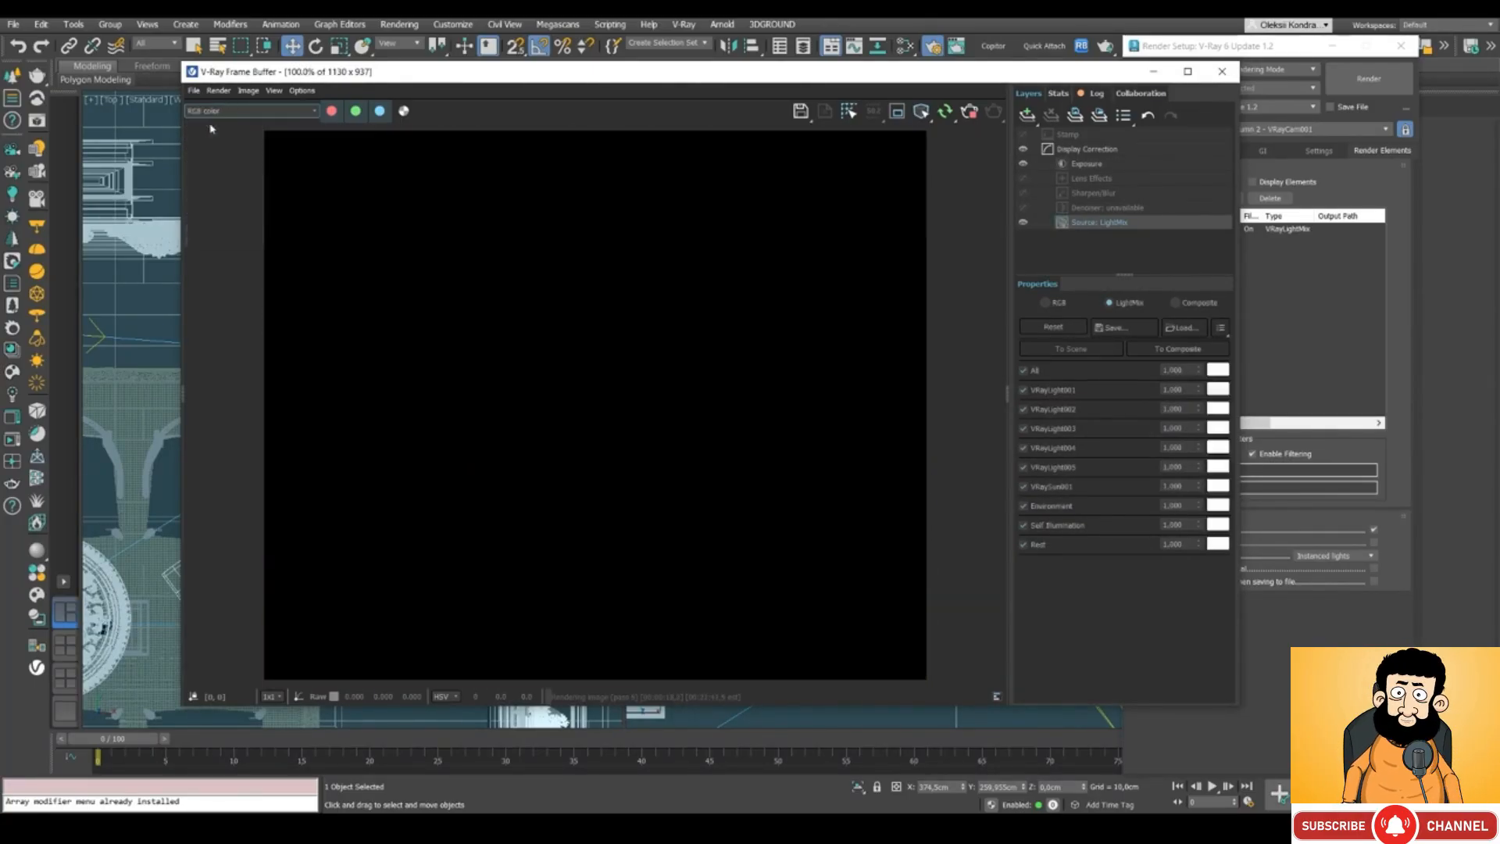